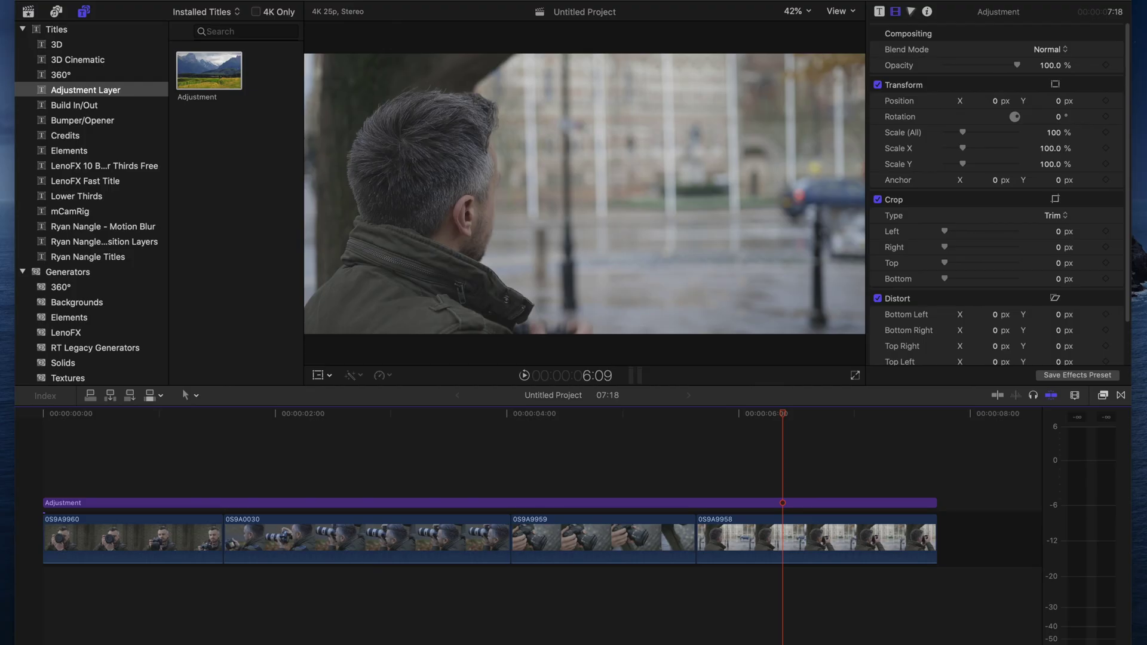
Show the video scopes, check the scope layout options, and widen the Vectorscope and RGB Parade area beside the viewer
{"action": "key", "text": "super+7"}
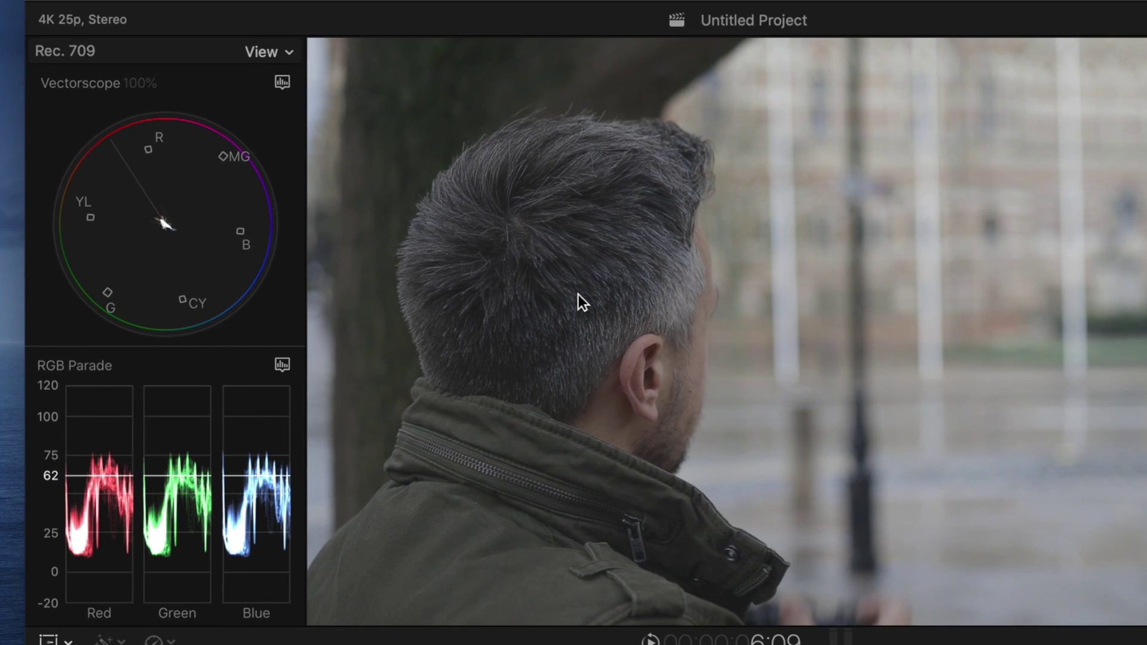
{"action": "left_click", "coordinate": [274, 53]}
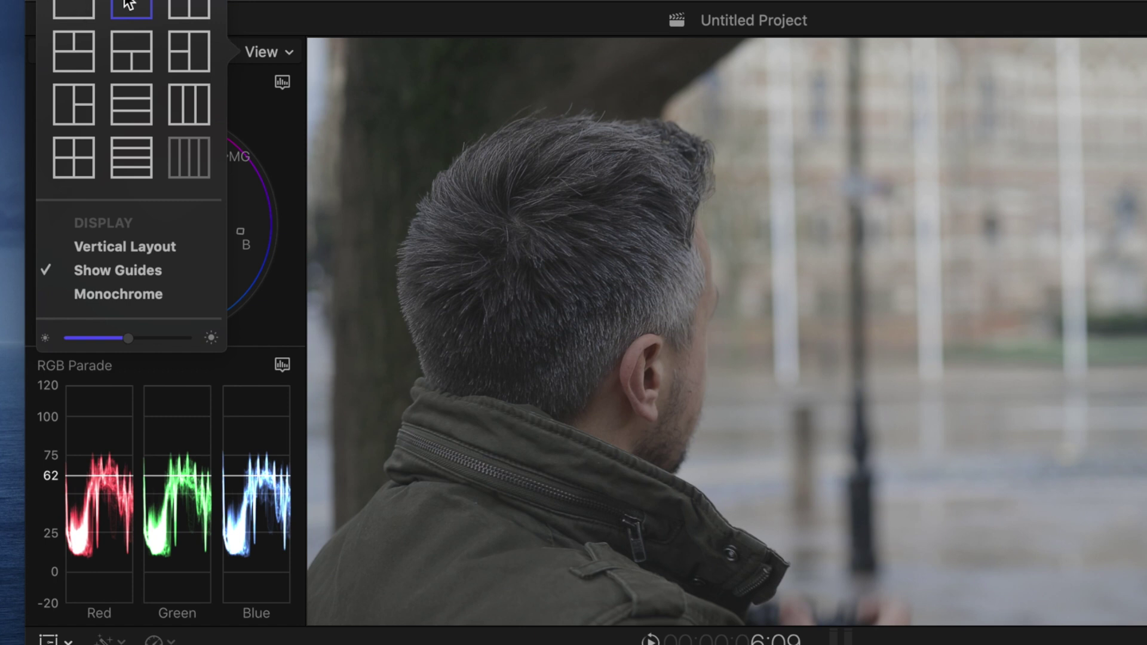
{"action": "left_click", "coordinate": [273, 127]}
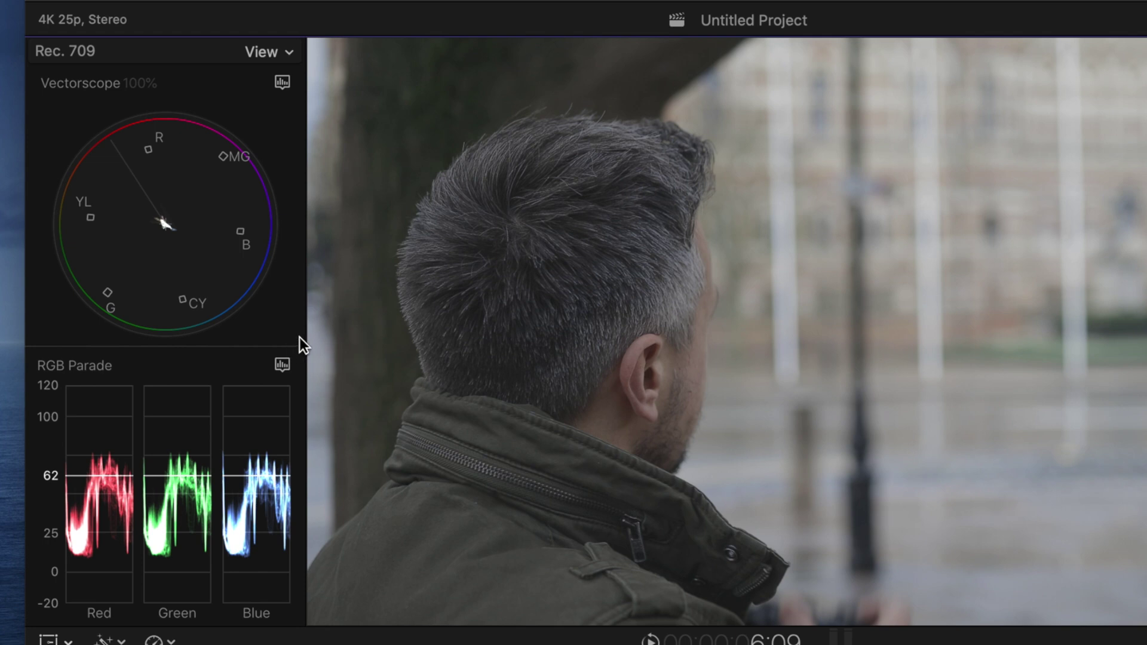
{"action": "left_click_drag", "start_coordinate": [307, 339], "coordinate": [472, 343]}
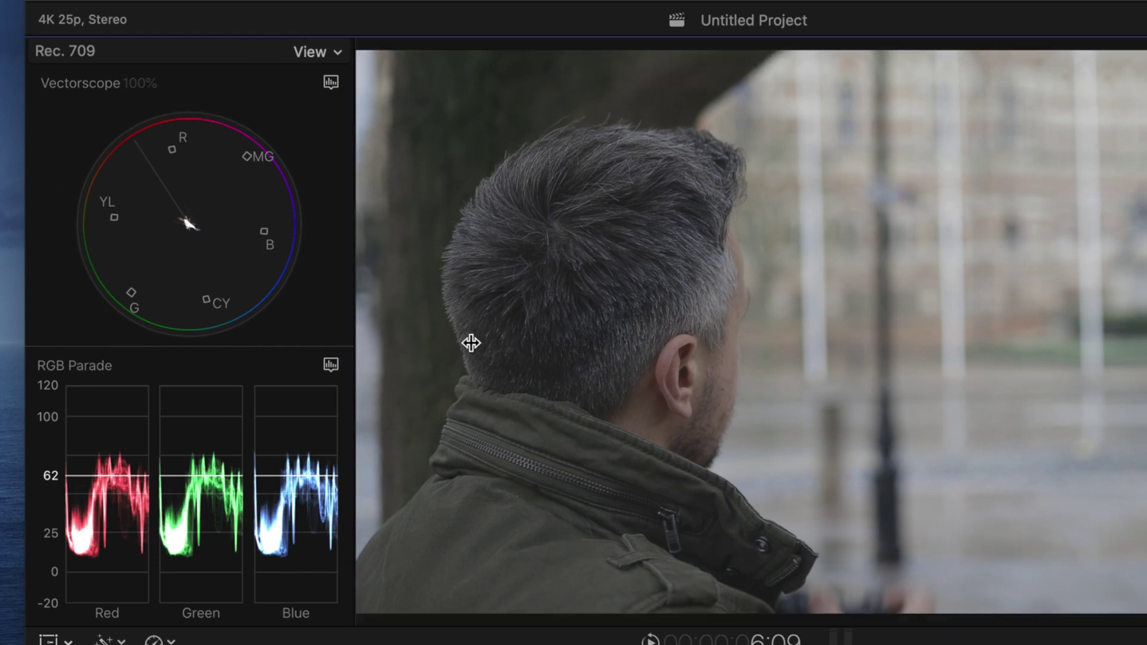
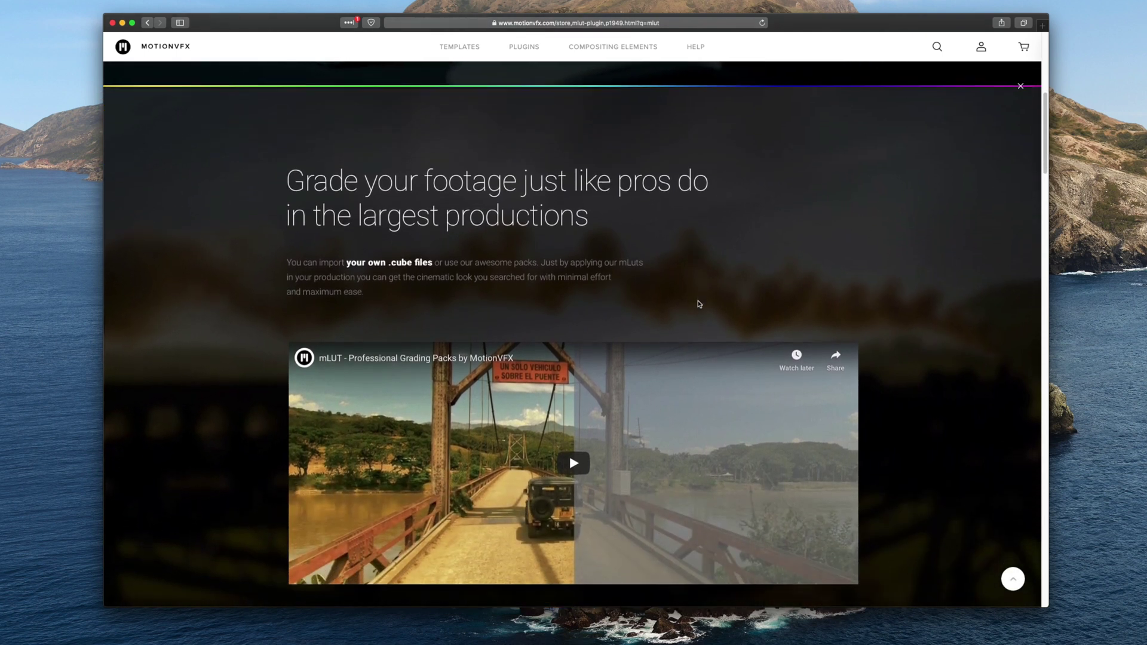
Switch to the browser and read through the MotionVFX mLUT plugin page down to the built-in utility LUTs for different cameras
{"action": "scroll", "coordinate": [699, 304], "scroll_direction": "down", "scroll_amount": 5}
{"action": "scroll", "coordinate": [700, 303], "scroll_direction": "down", "scroll_amount": 6}
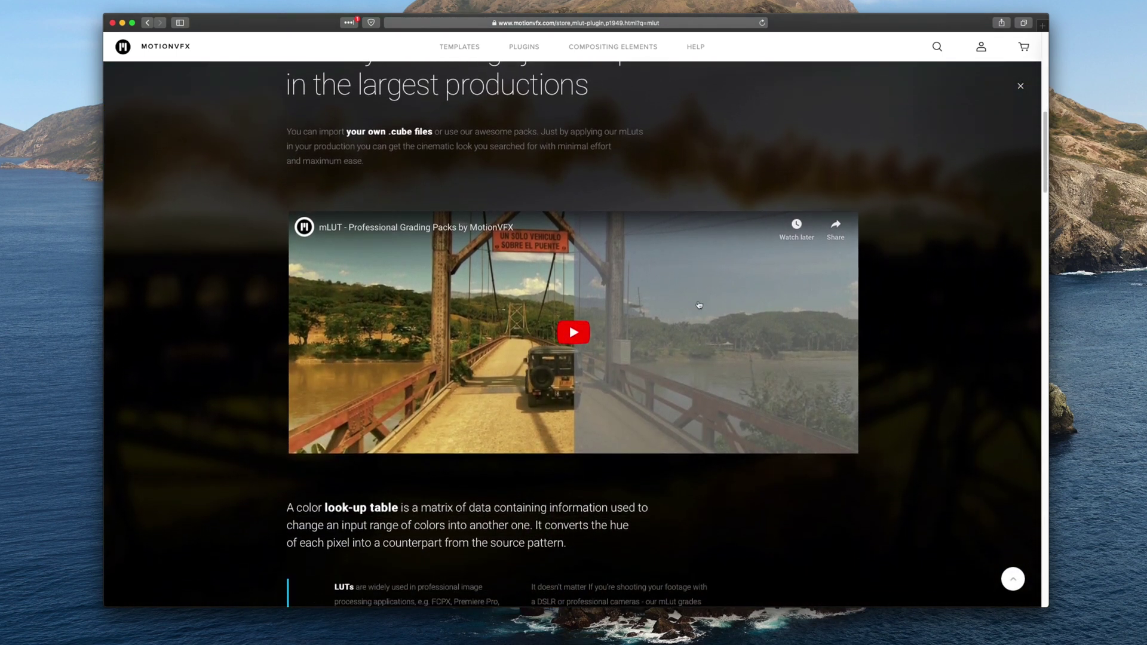
{"action": "scroll", "coordinate": [699, 305], "scroll_direction": "down", "scroll_amount": 9}
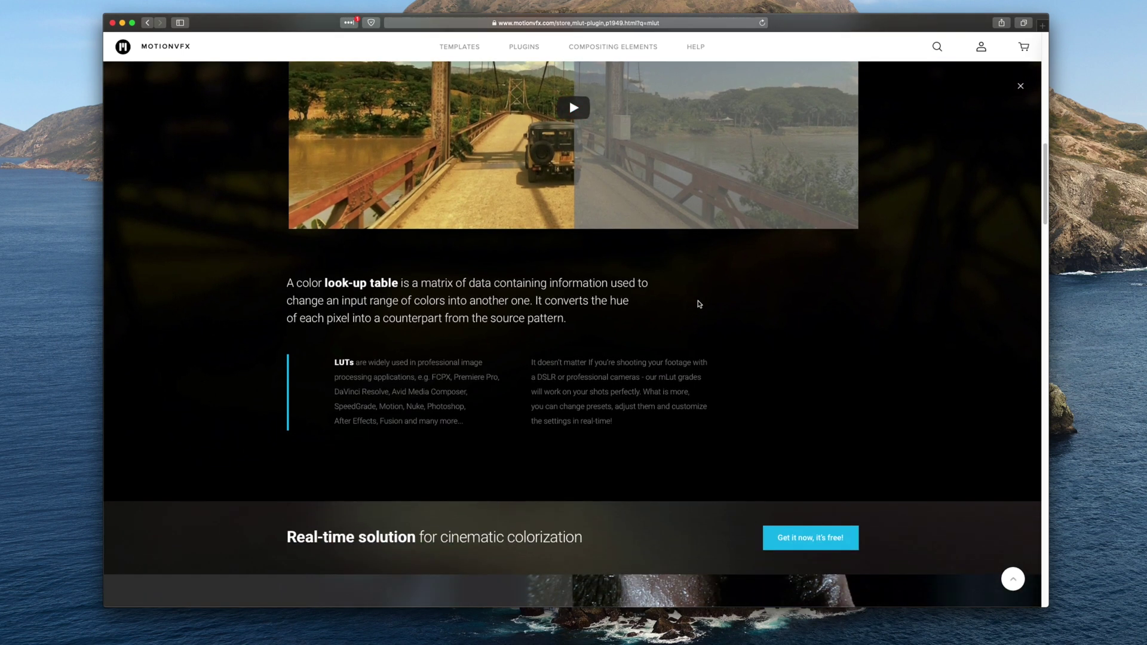
{"action": "scroll", "coordinate": [699, 304], "scroll_direction": "down", "scroll_amount": 6}
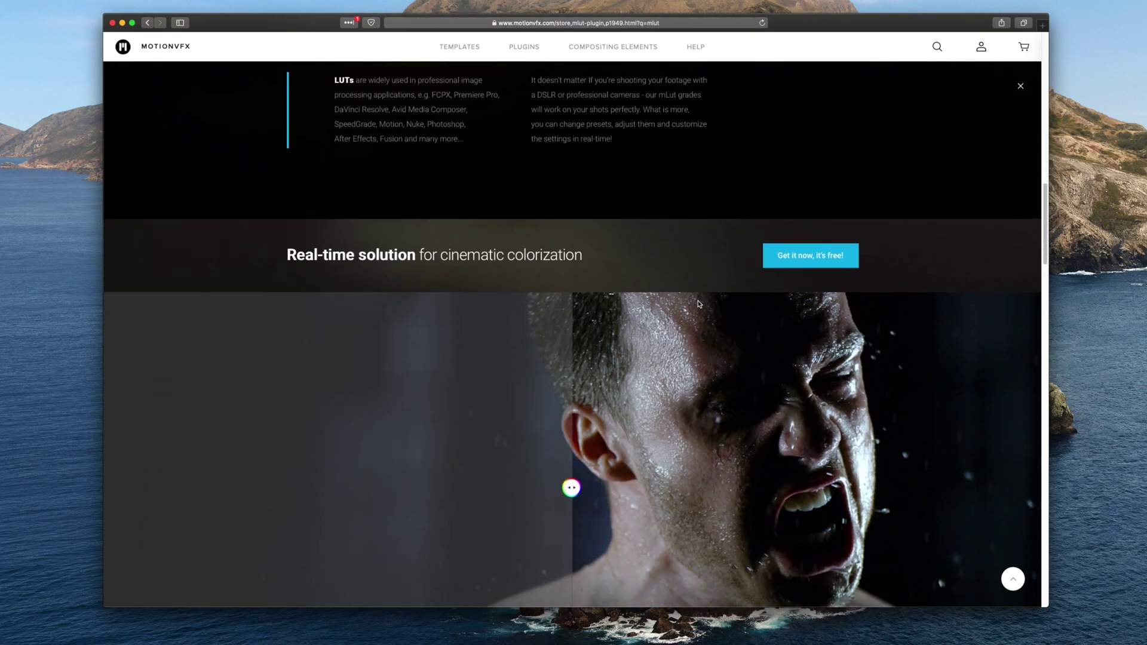
{"action": "scroll", "coordinate": [699, 304], "scroll_direction": "down", "scroll_amount": 4}
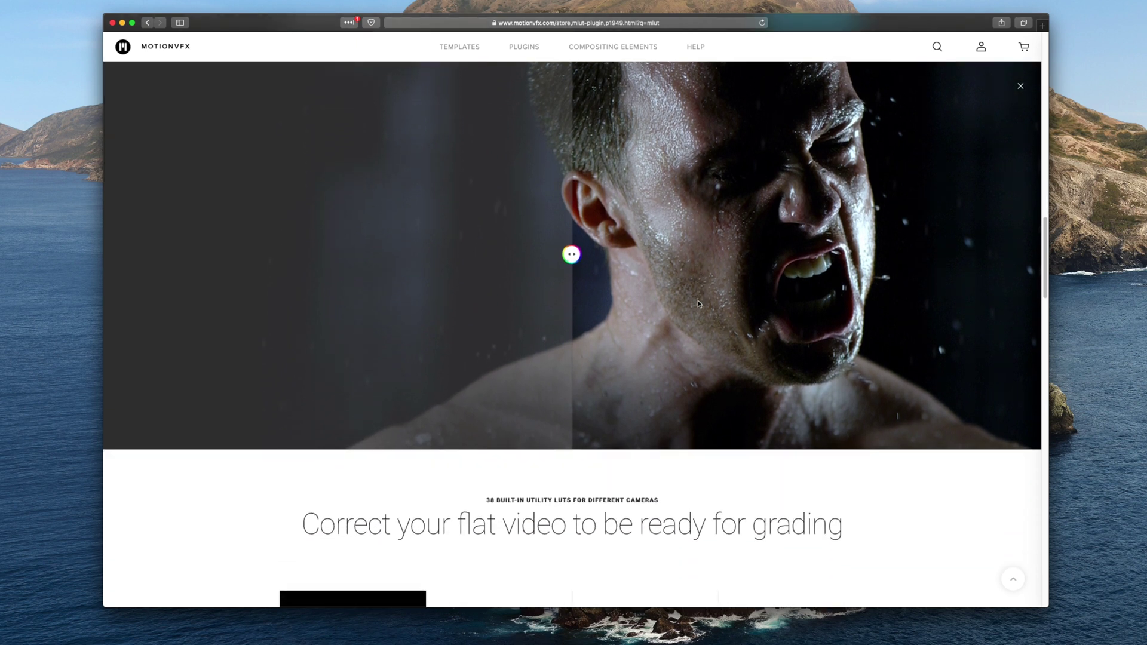
{"action": "scroll", "coordinate": [698, 304], "scroll_direction": "down", "scroll_amount": 4}
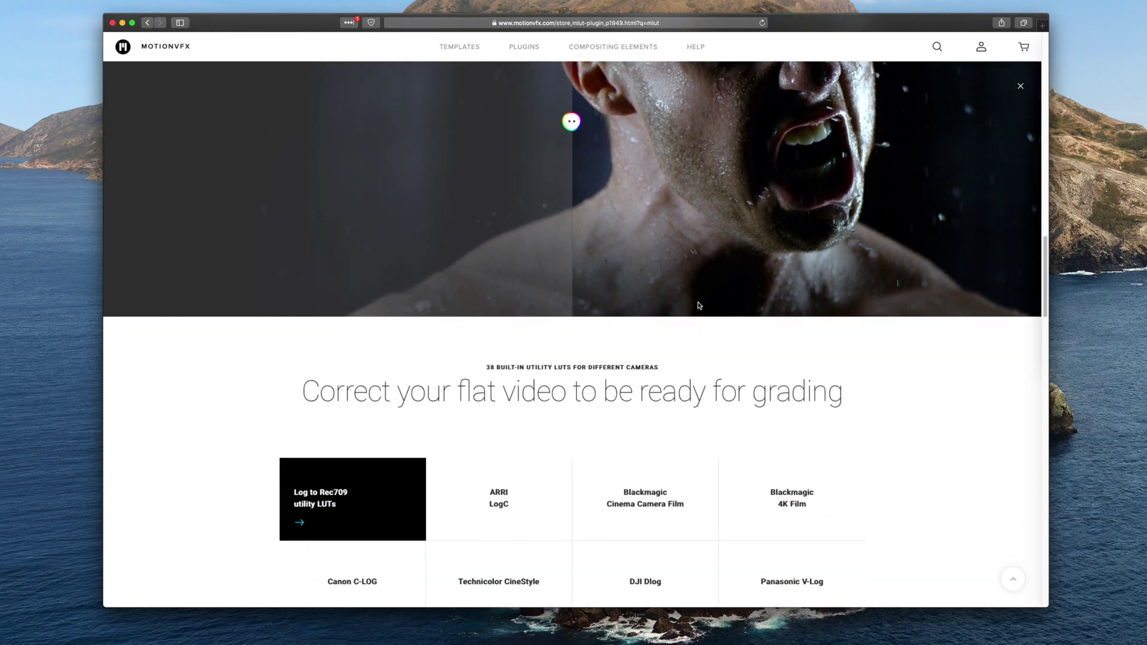
{"action": "scroll", "coordinate": [699, 305], "scroll_direction": "down", "scroll_amount": 4}
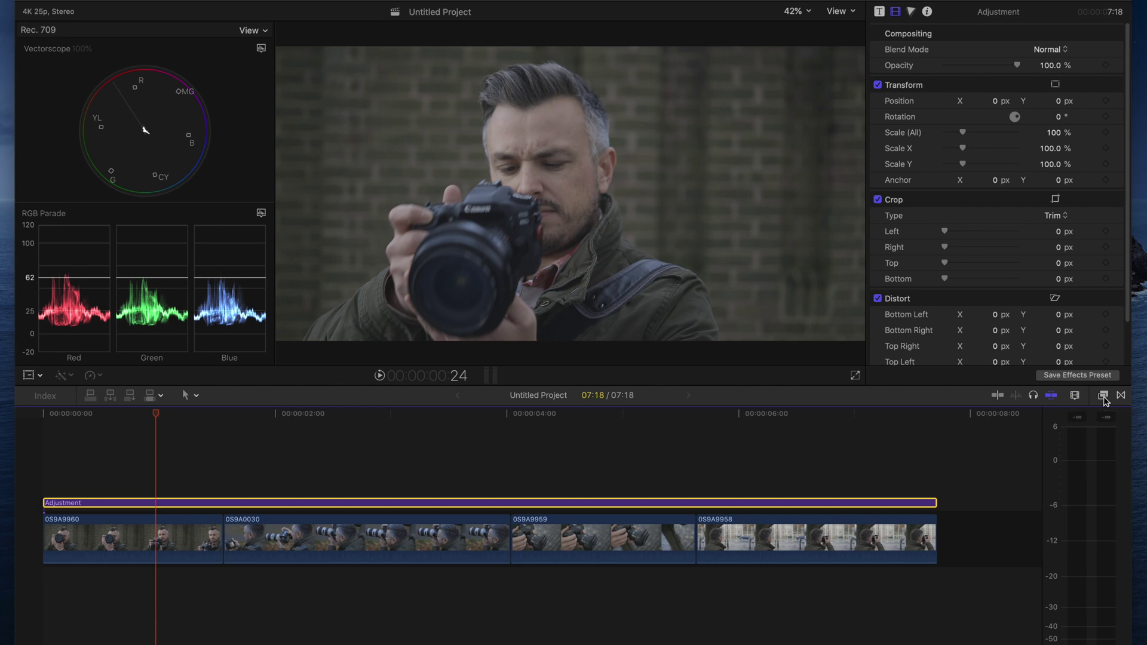
Switch to Final Cut Pro, find the mLut by motionVFX effect among the installed effects, and apply it to the Adjustment layer
{"action": "left_click", "coordinate": [1104, 396]}
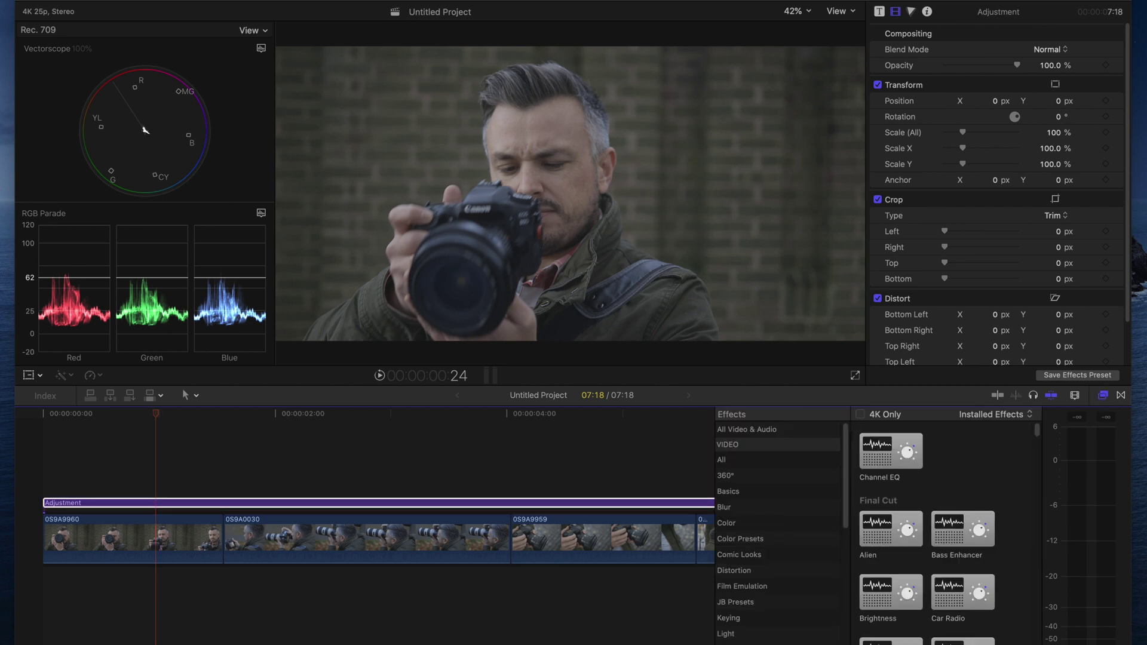
{"action": "left_click", "coordinate": [767, 431]}
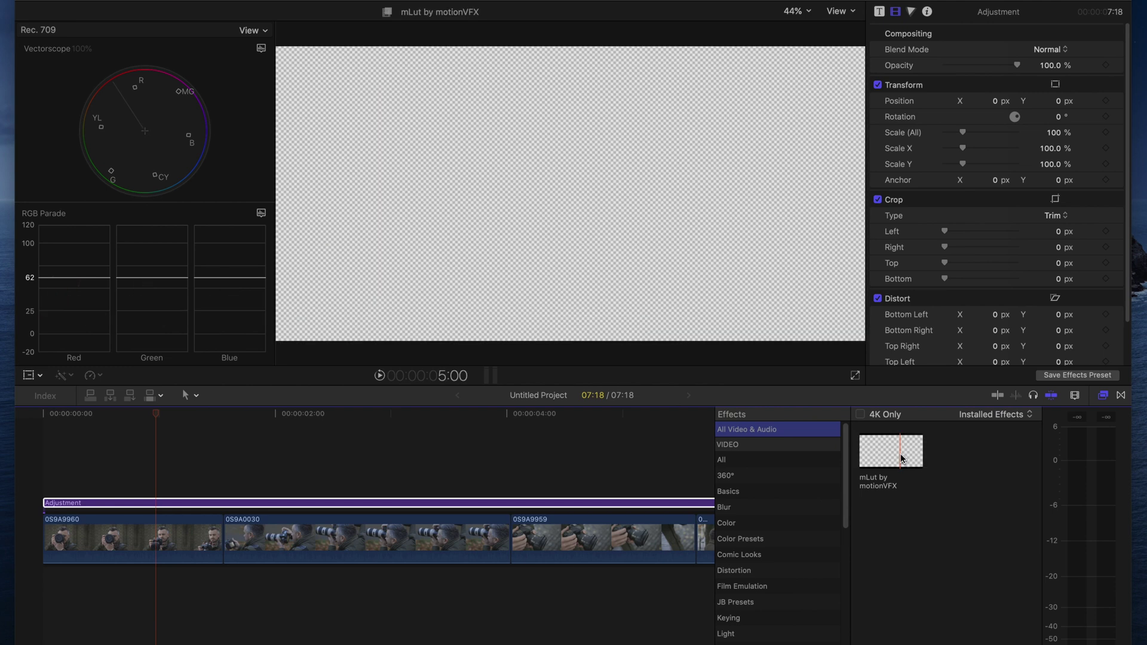
{"action": "left_click_drag", "start_coordinate": [901, 467], "coordinate": [558, 504]}
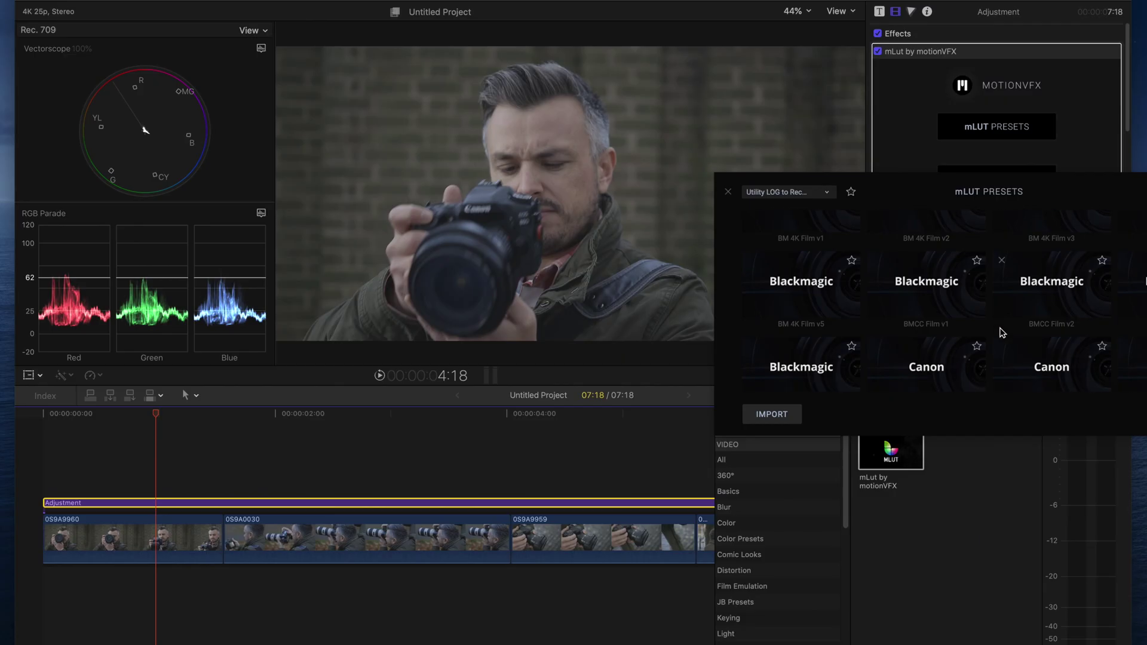
Browse the Utility LOG to Rec mLUT presets and apply the ARRI LogC v1 preset to the Adjustment layer
{"action": "scroll", "coordinate": [1010, 335], "scroll_direction": "down", "scroll_amount": 3}
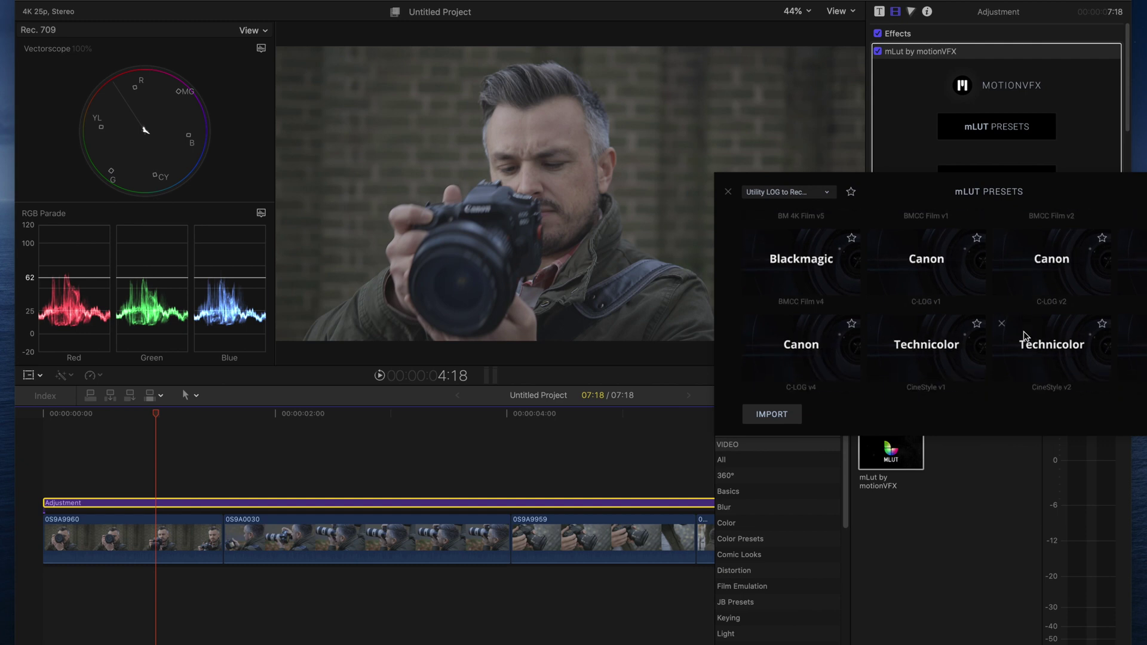
{"action": "scroll", "coordinate": [1024, 331], "scroll_direction": "down", "scroll_amount": 5}
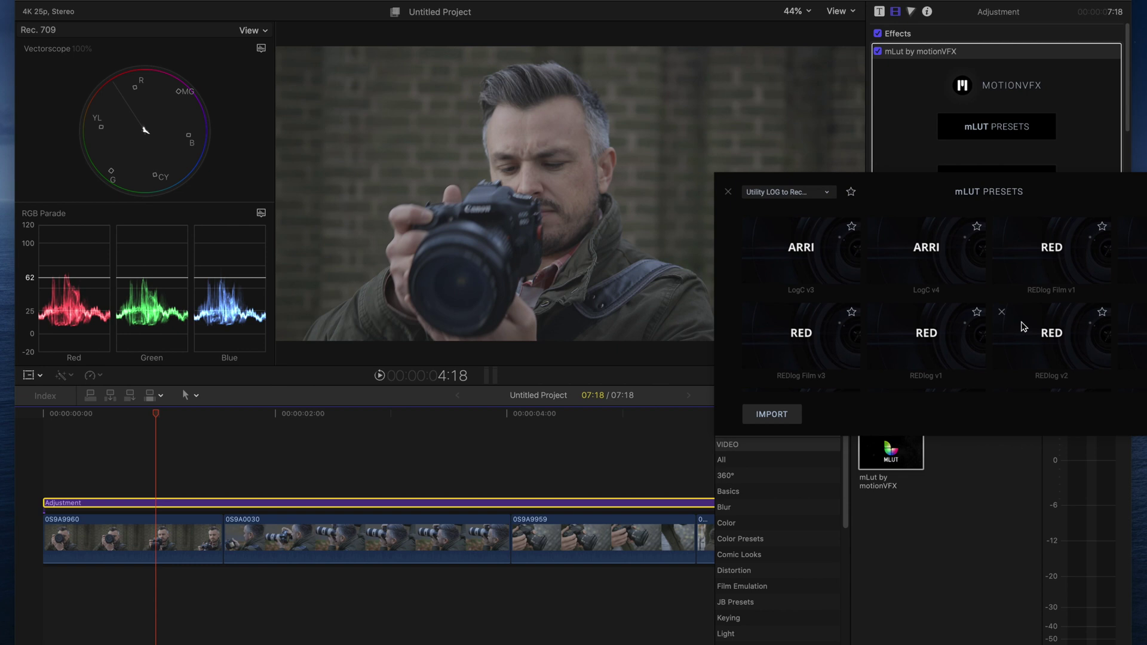
{"action": "scroll", "coordinate": [1023, 326], "scroll_direction": "up", "scroll_amount": 2}
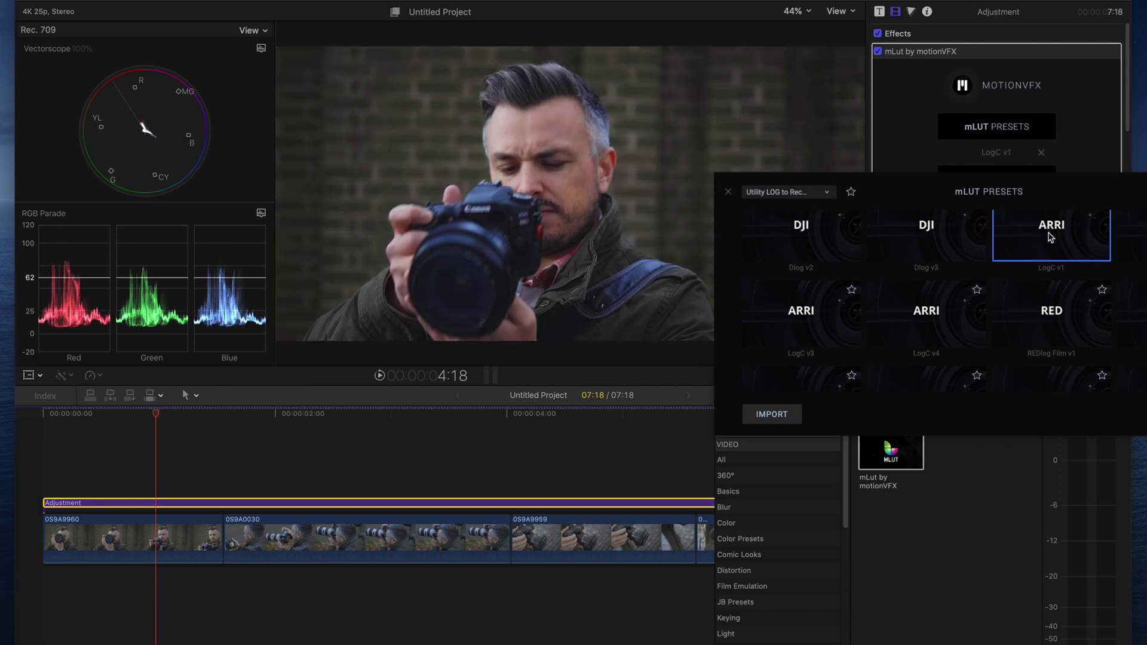
Try the ARRI LogC v4 and DJI Dlog v3 presets against LogC v1, ending with LogC v1 selected
{"action": "left_click", "coordinate": [904, 330]}
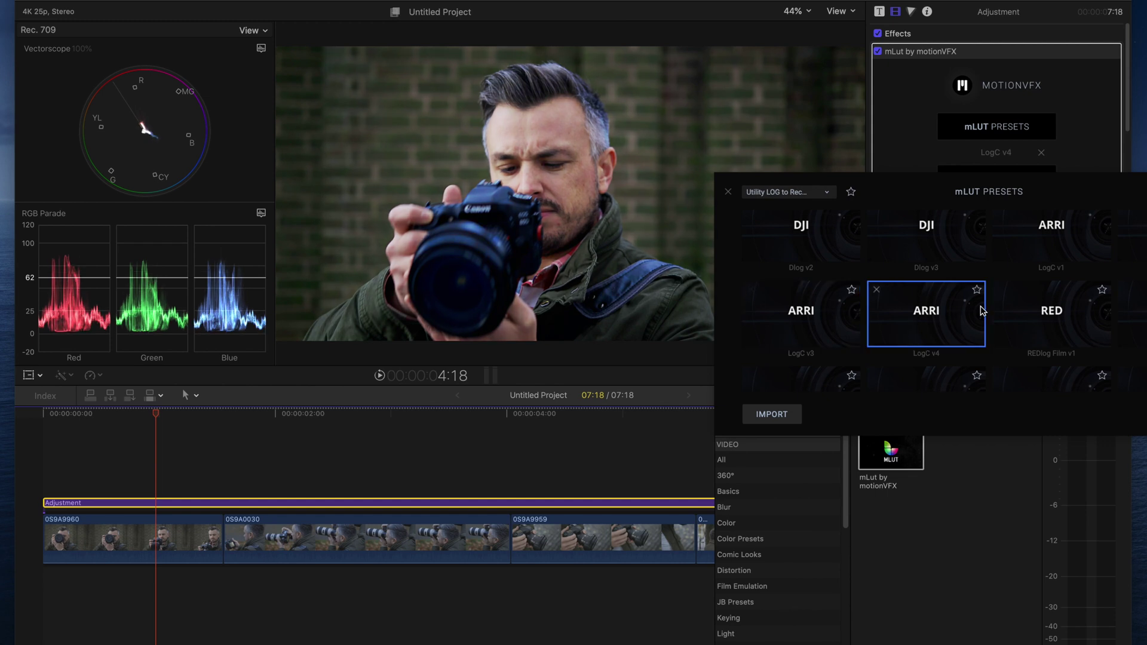
{"action": "left_click", "coordinate": [1027, 240]}
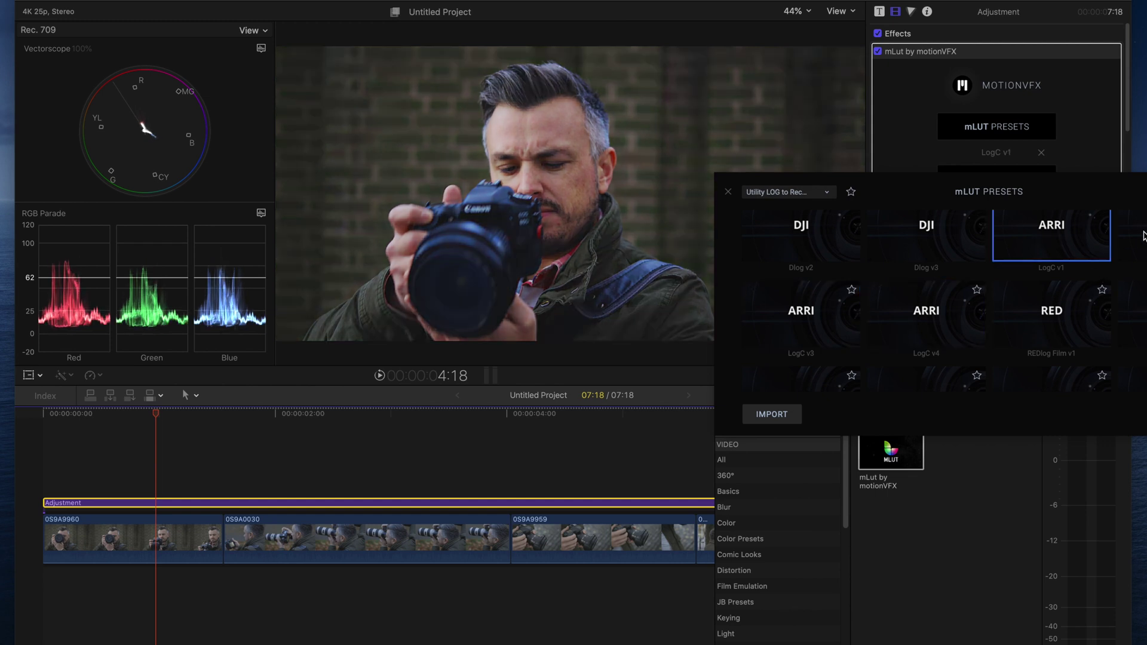
{"action": "left_click", "coordinate": [934, 251]}
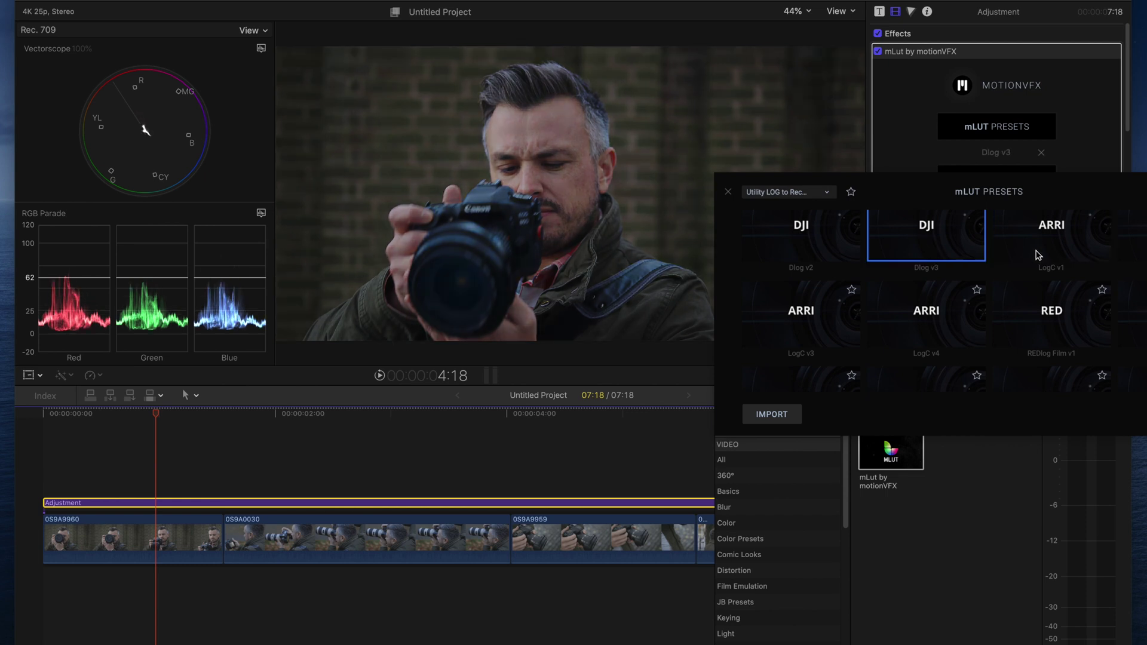
{"action": "left_click", "coordinate": [1067, 246]}
Try the Canon C-LOG v1 preset on the Adjustment layer and return to ARRI LogC v1
{"action": "scroll", "coordinate": [1070, 266], "scroll_direction": "up", "scroll_amount": 5}
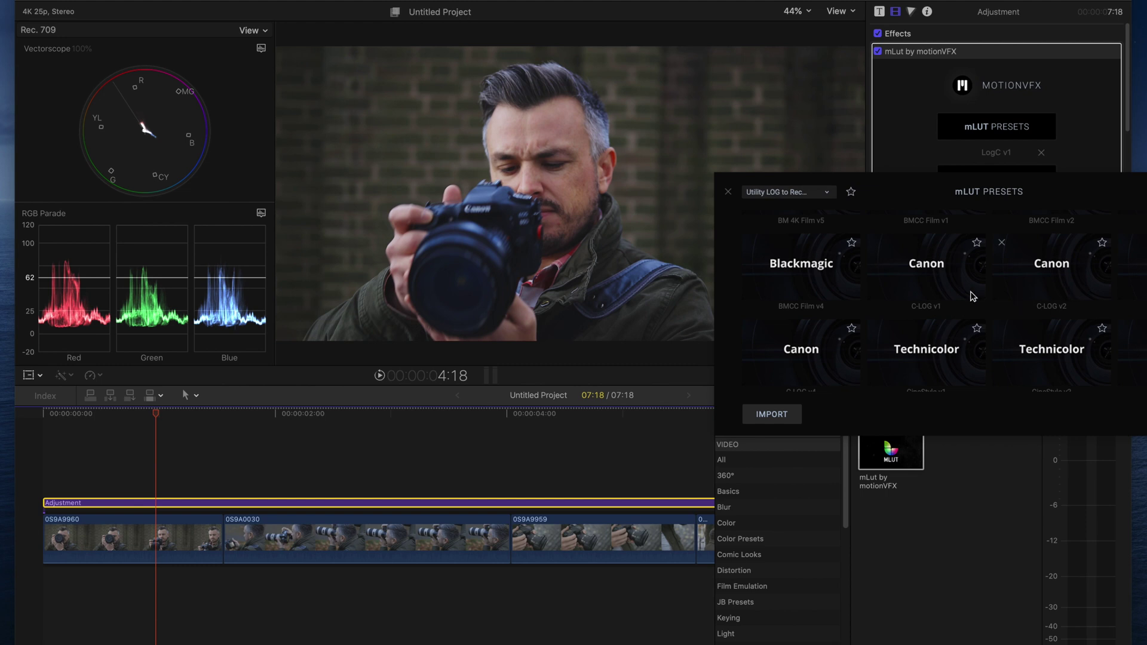
{"action": "left_click", "coordinate": [937, 283]}
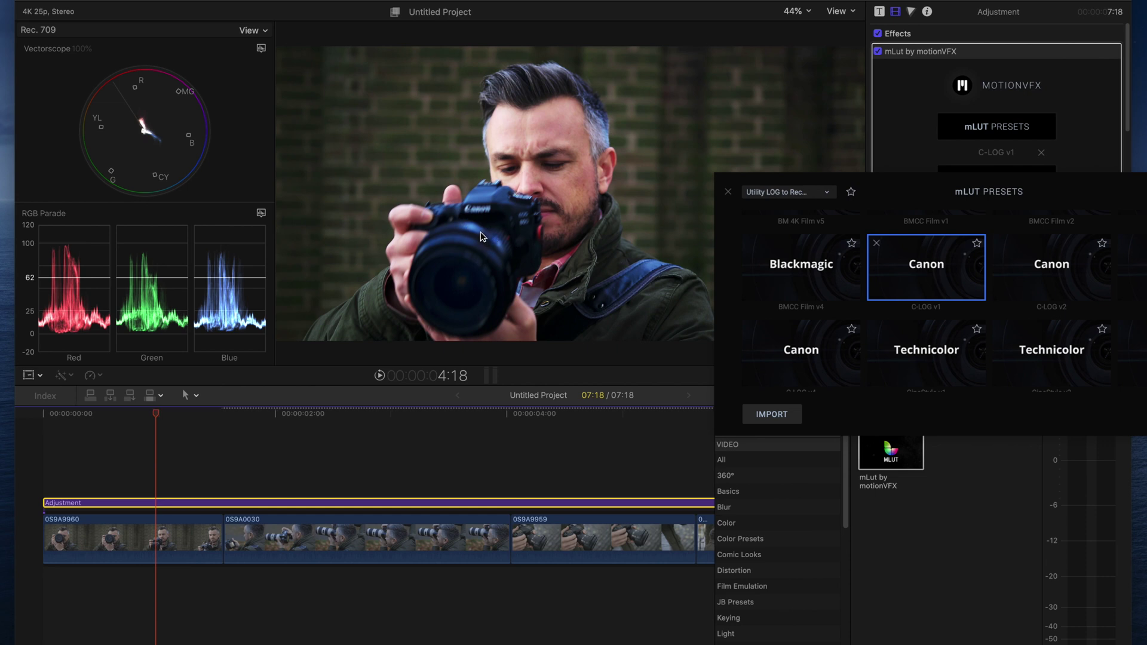
{"action": "scroll", "coordinate": [981, 281], "scroll_direction": "down", "scroll_amount": 3}
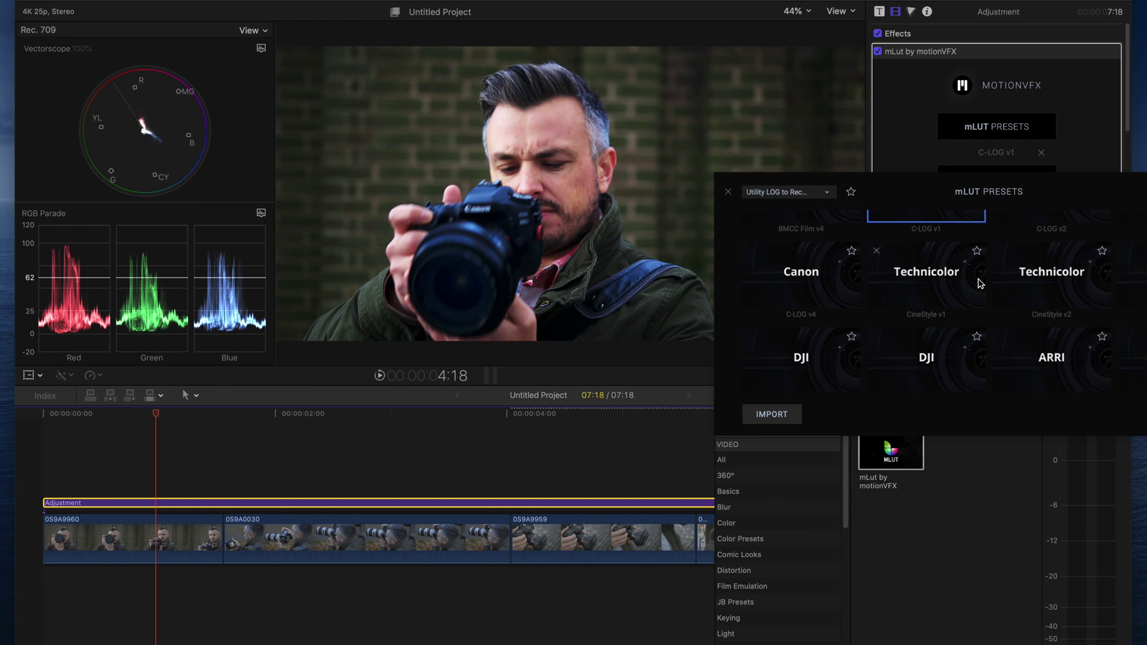
{"action": "left_click", "coordinate": [1056, 359]}
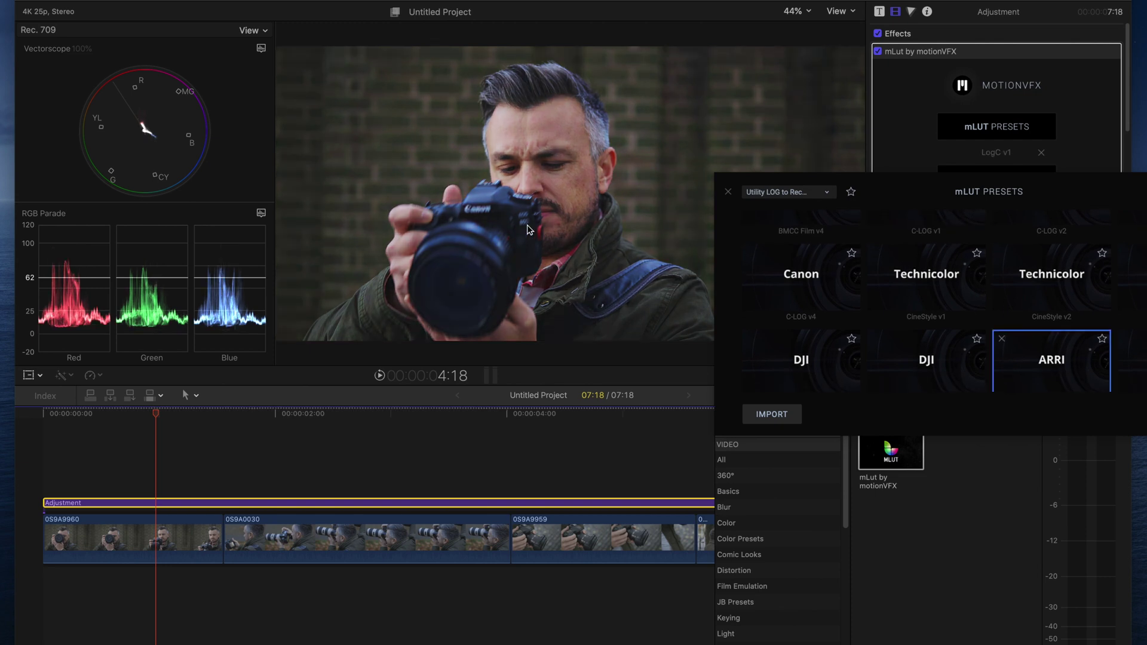
{"action": "left_click", "coordinate": [1086, 358]}
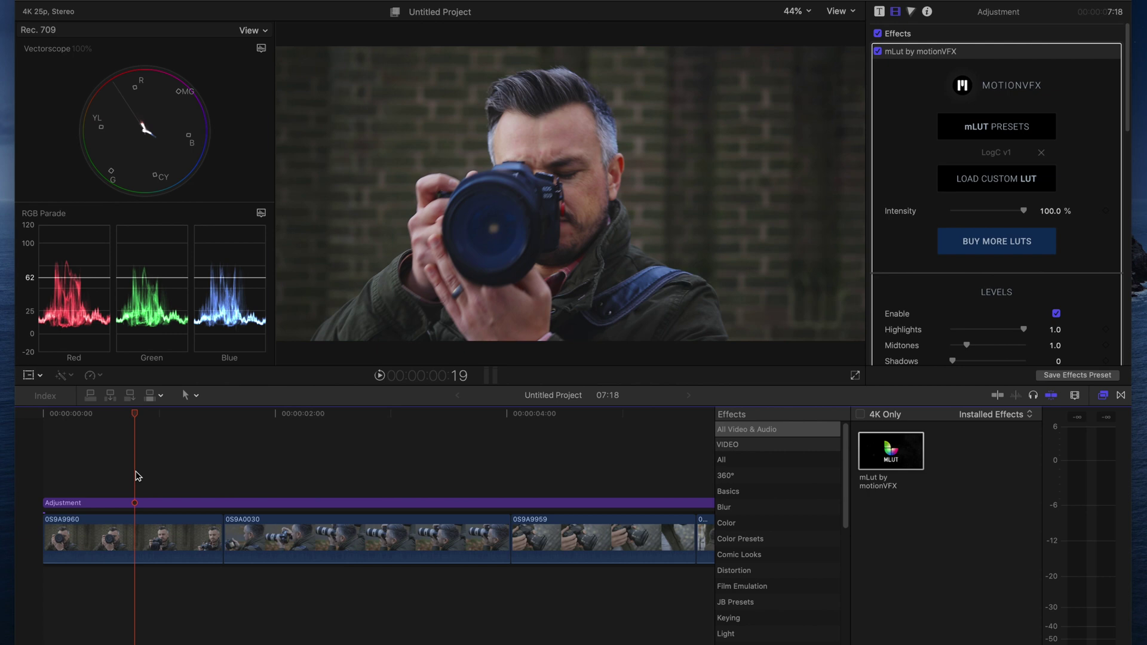
Play the graded timeline from clip 0S9A9960 into 0S9A0030 and examine the LUT's look on the first clip
{"action": "left_click", "coordinate": [146, 503]}
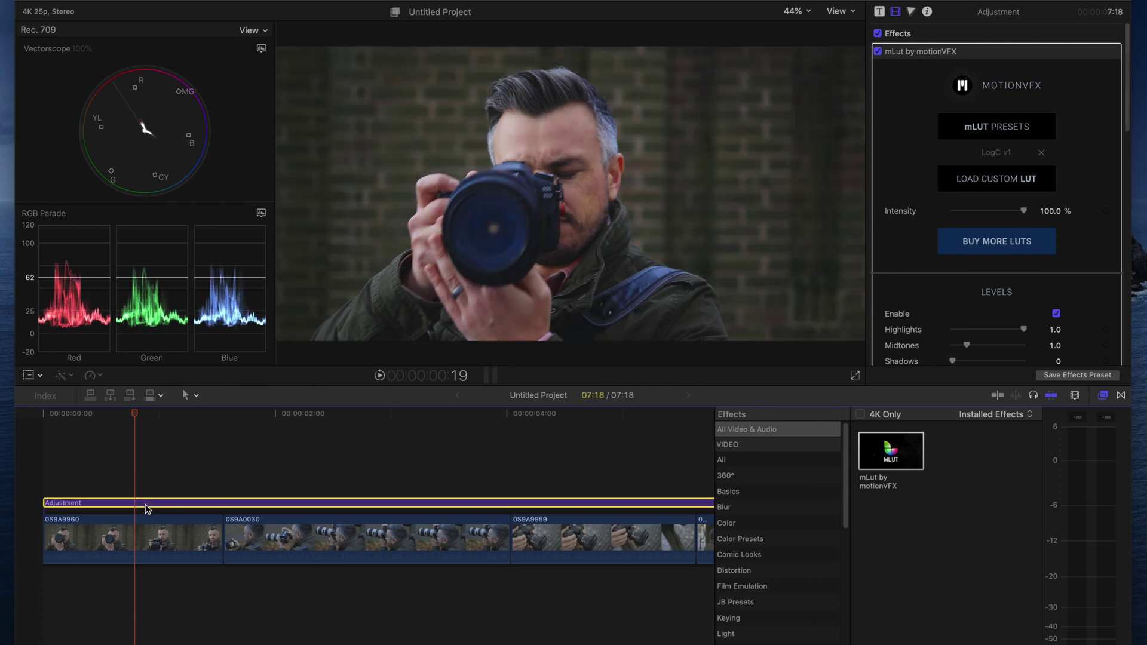
{"action": "key", "text": "space"}
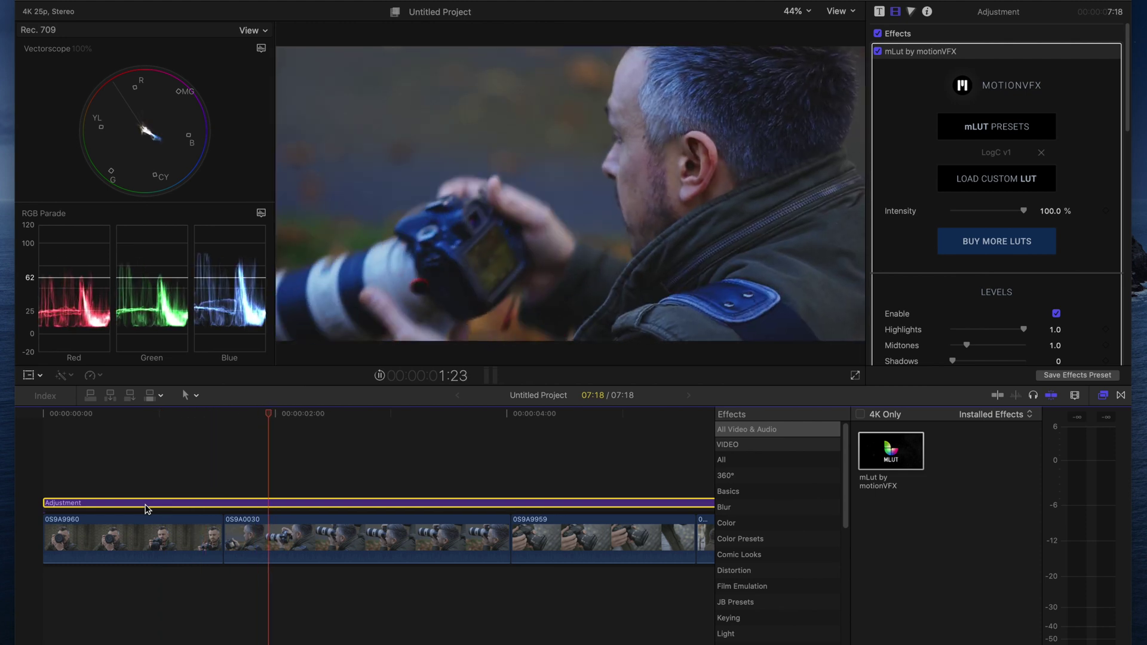
{"action": "key", "text": "space"}
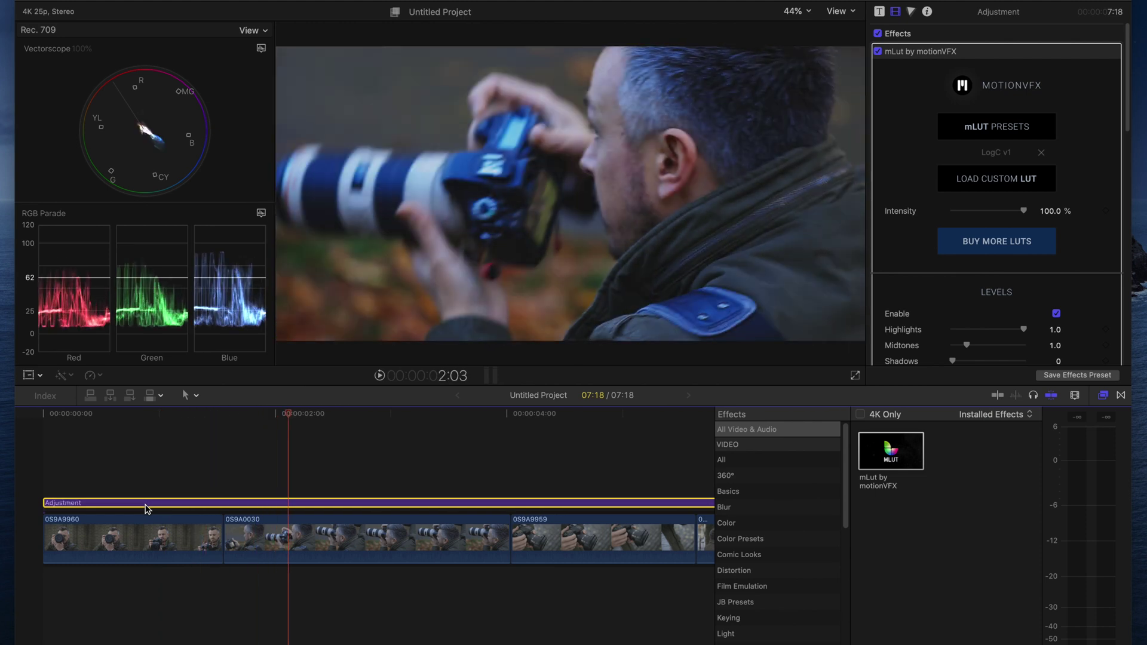
{"action": "left_click", "coordinate": [190, 507]}
{"action": "left_click", "coordinate": [178, 504]}
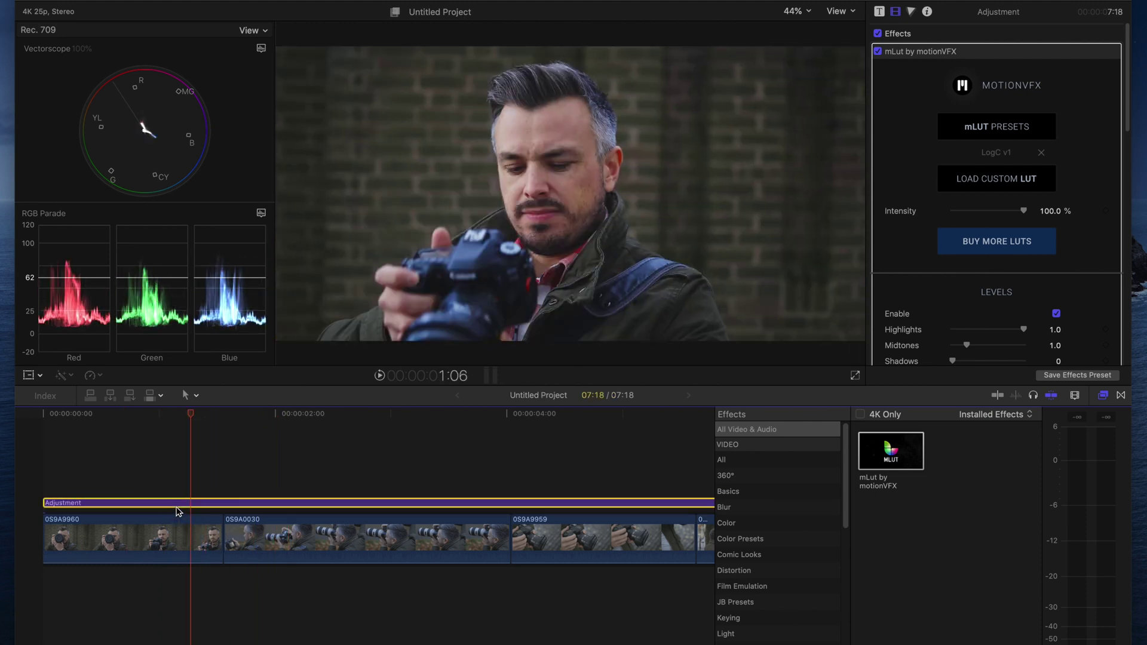
{"action": "left_click", "coordinate": [167, 540]}
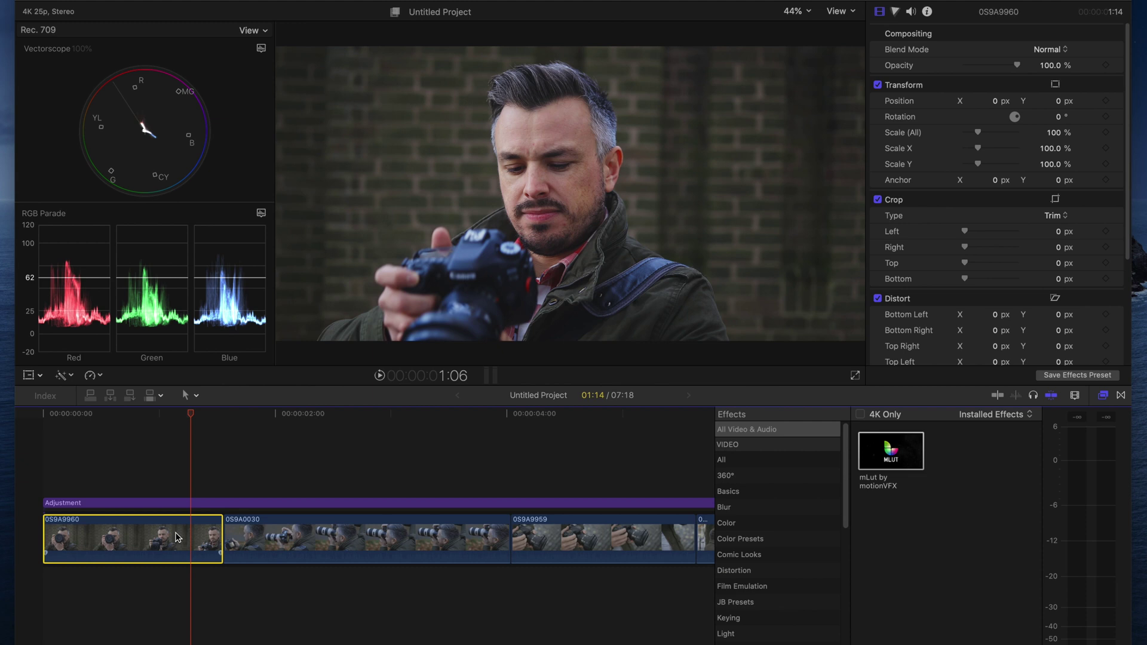
{"action": "left_click", "coordinate": [132, 442]}
{"action": "left_click_drag", "start_coordinate": [137, 417], "coordinate": [177, 421]}
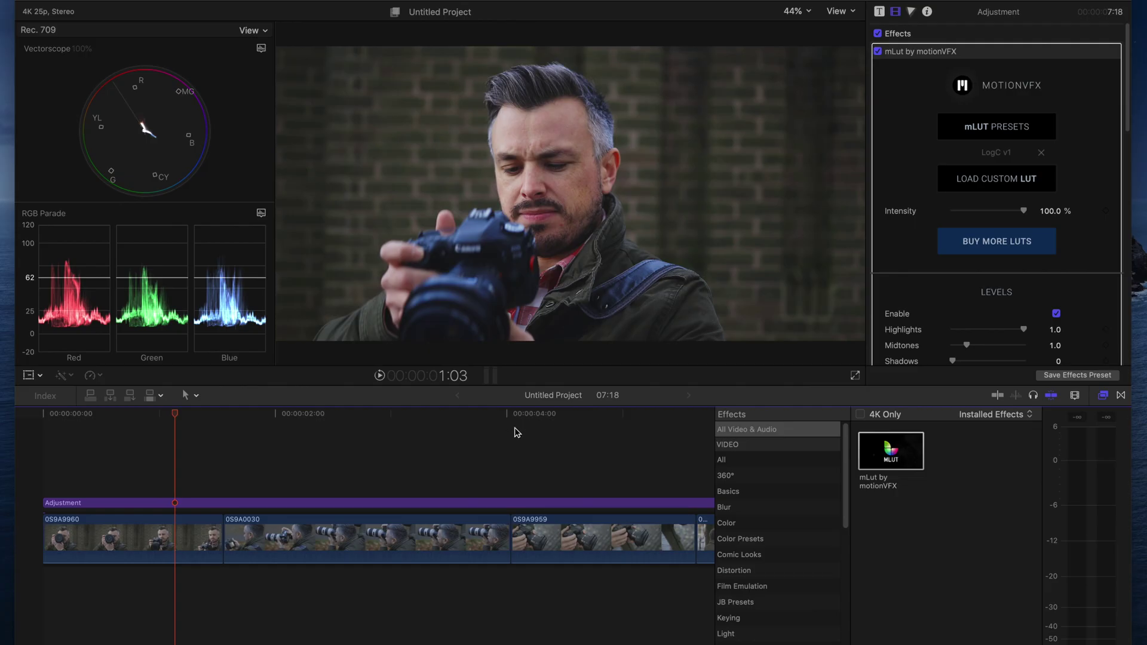
Move the playhead through the remaining clips to 0S9A9958 and examine how the LUT affects each one
{"action": "left_click", "coordinate": [384, 476]}
{"action": "left_click", "coordinate": [393, 547]}
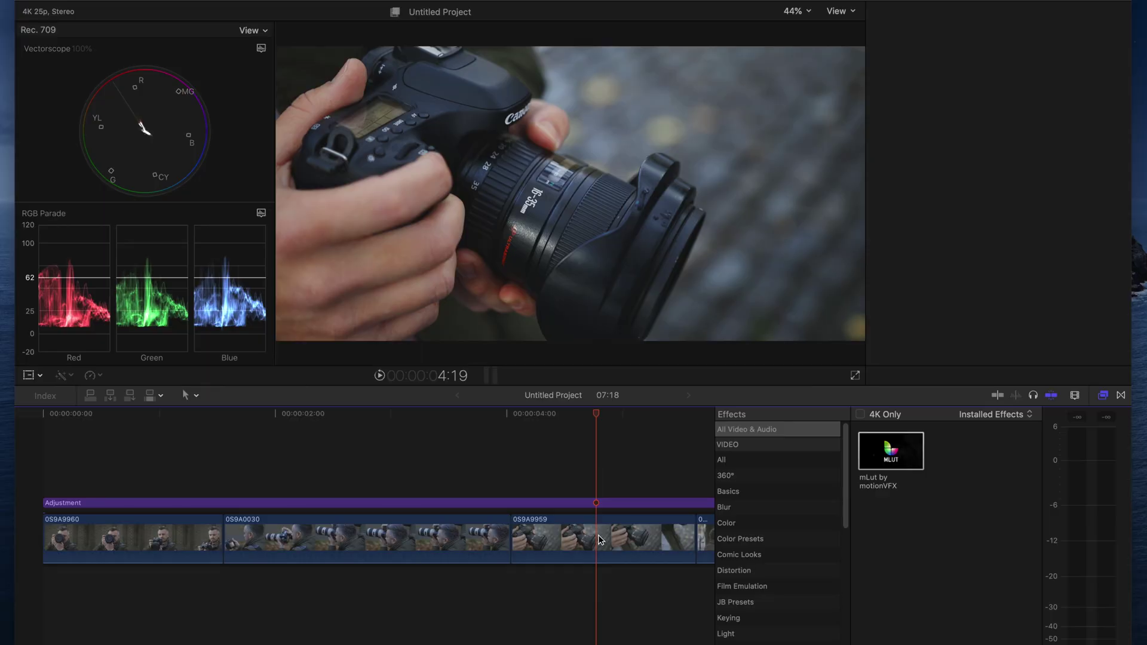
{"action": "key", "text": "super+4"}
{"action": "scroll", "coordinate": [365, 526], "scroll_direction": "right", "scroll_amount": 3}
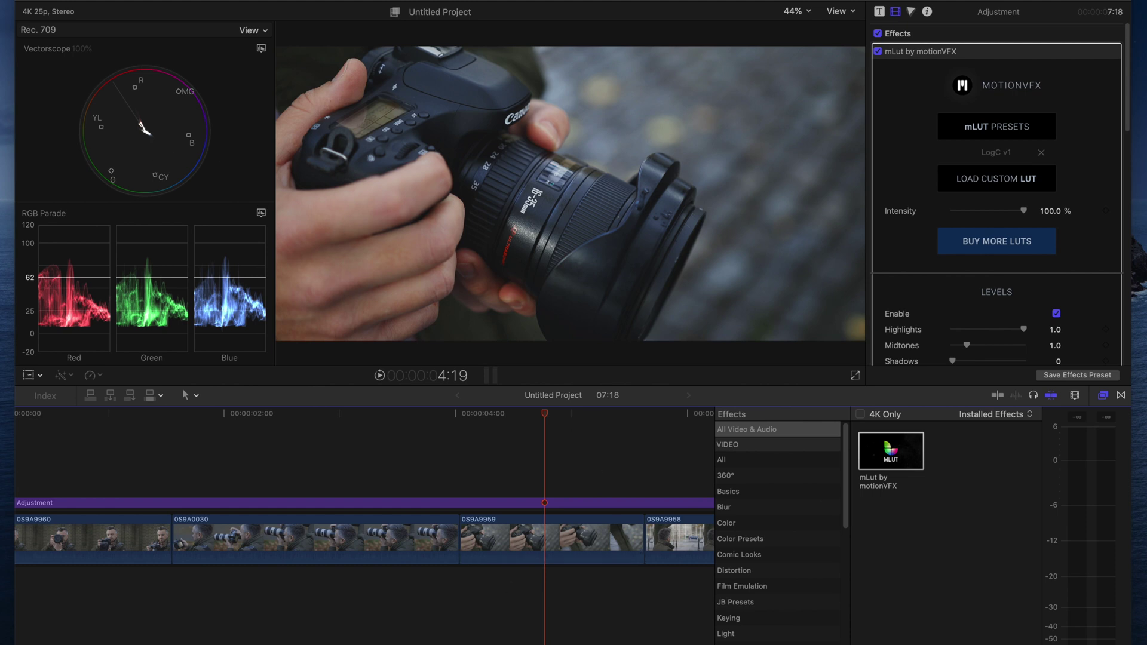
{"action": "scroll", "coordinate": [604, 448], "scroll_direction": "right", "scroll_amount": 5}
{"action": "left_click", "coordinate": [641, 449]}
{"action": "left_click", "coordinate": [659, 442]}
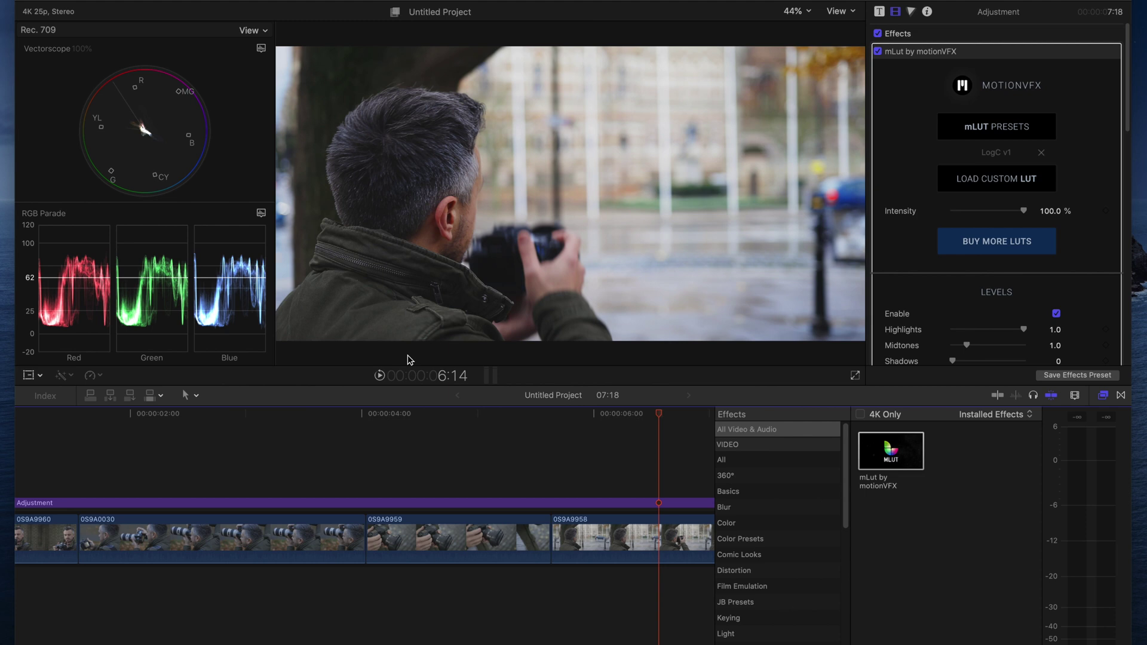
{"action": "left_click", "coordinate": [550, 466]}
{"action": "left_click", "coordinate": [622, 466]}
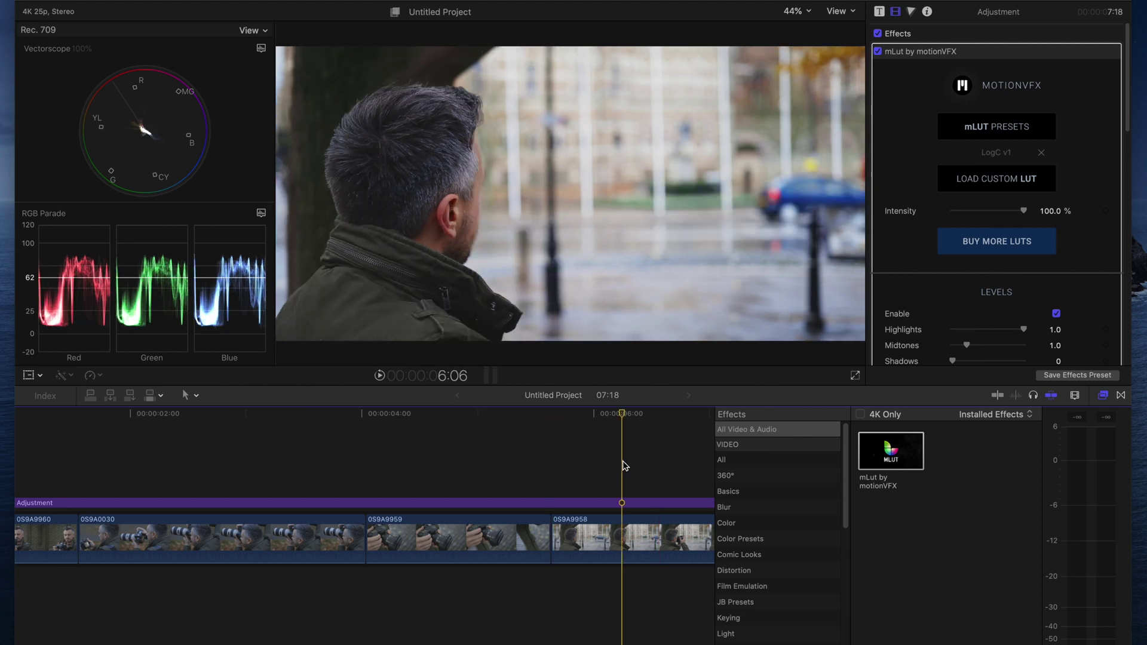
Play back the timeline and compare the color of clip 0S9A9960 with clip 0S9A9959
{"action": "key", "text": "space"}
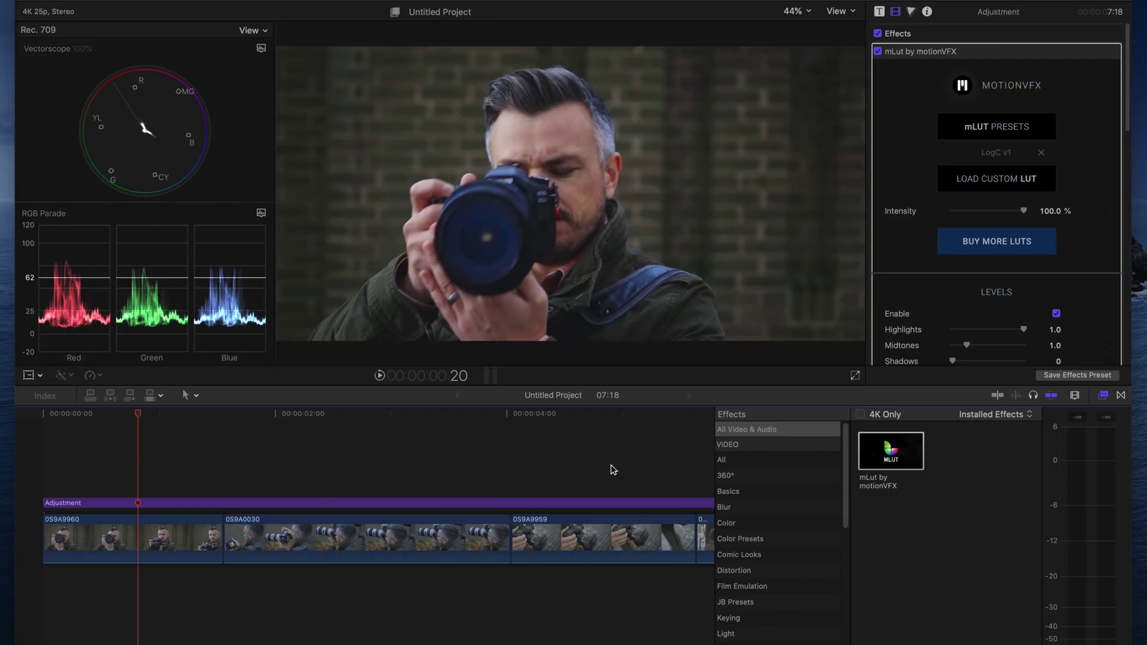
{"action": "left_click", "coordinate": [609, 469]}
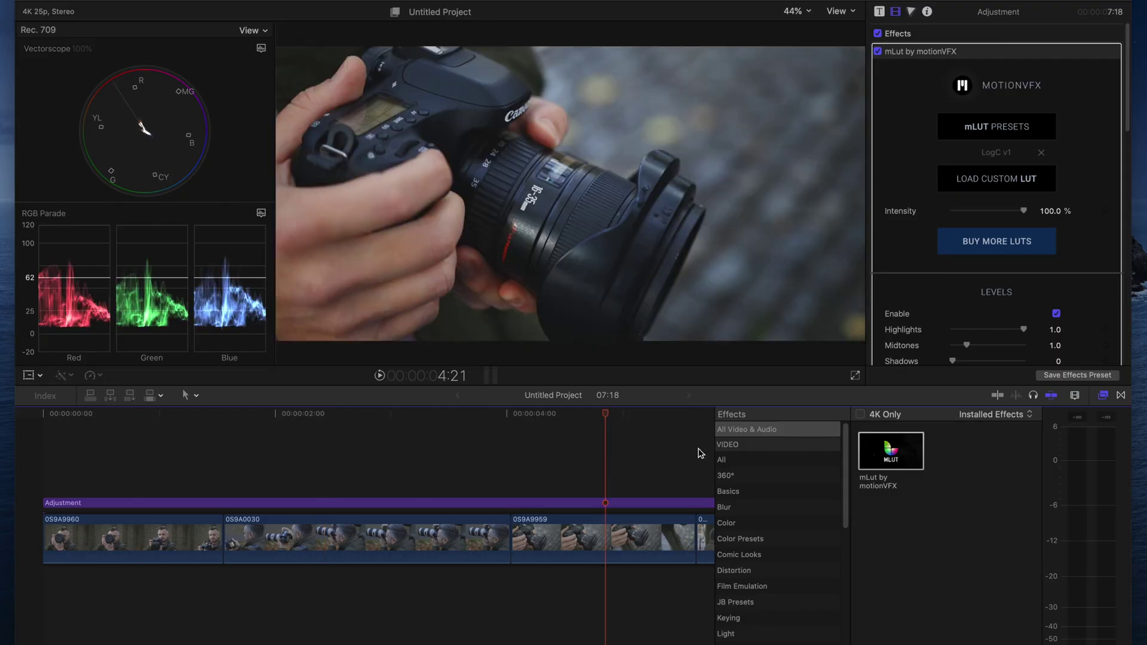
{"action": "left_click", "coordinate": [382, 441]}
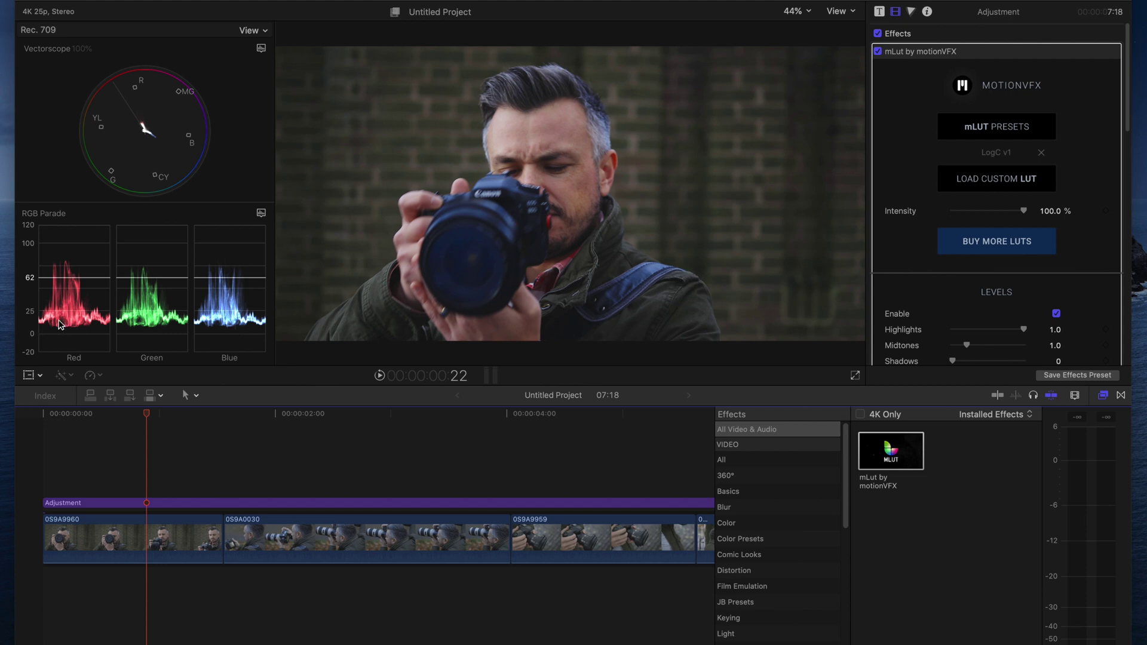
Show the color wheels for clip 0S9A0030 and check the available correction types and the default Color Correction preference
{"action": "left_click", "coordinate": [355, 463]}
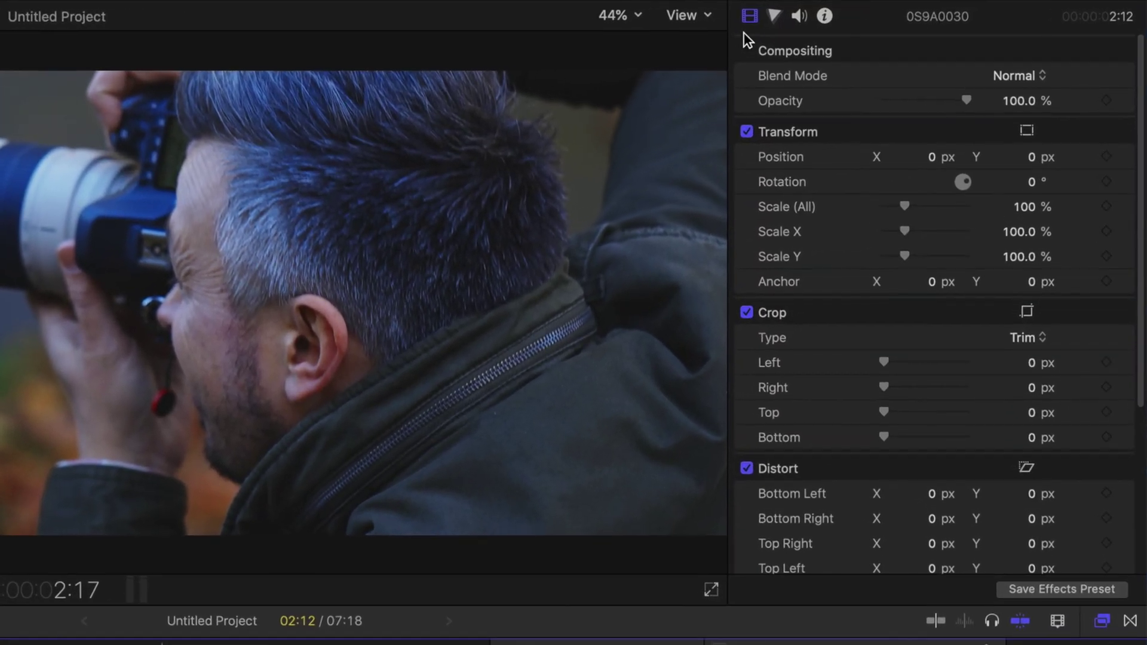
{"action": "left_click", "coordinate": [774, 16]}
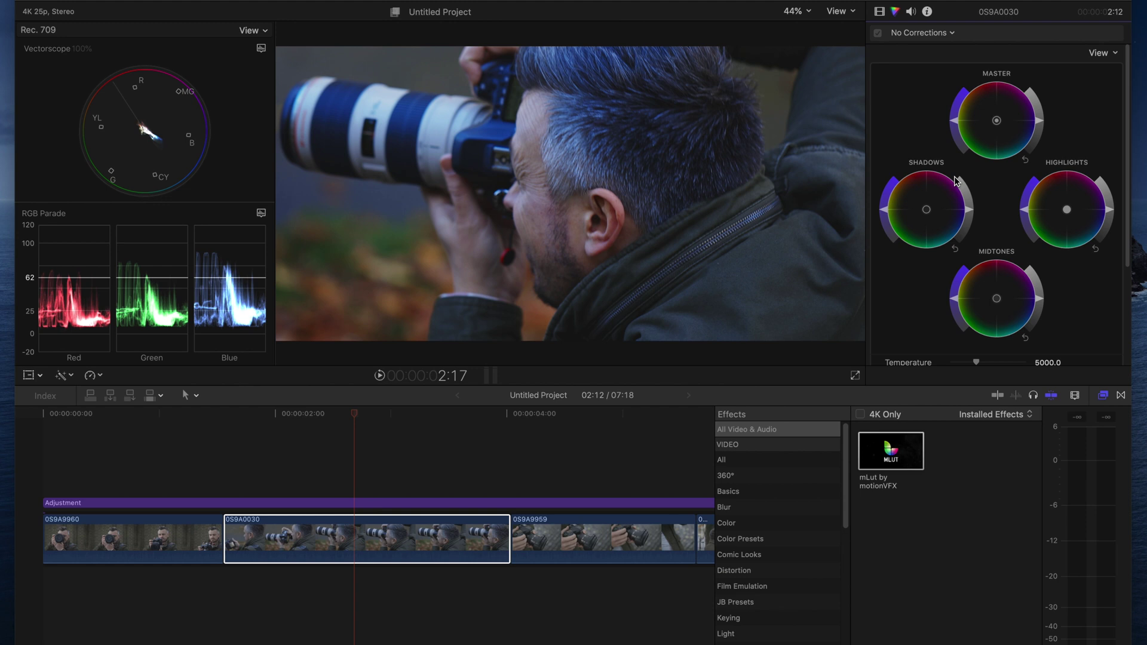
{"action": "left_click", "coordinate": [928, 36]}
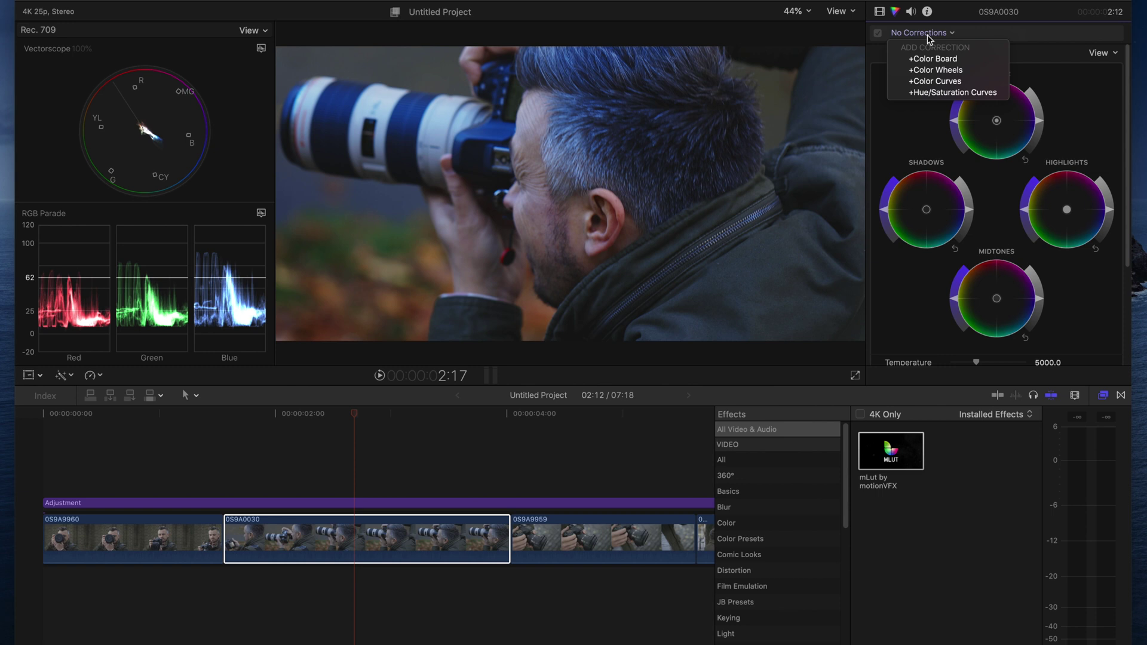
{"action": "left_click", "coordinate": [842, 9]}
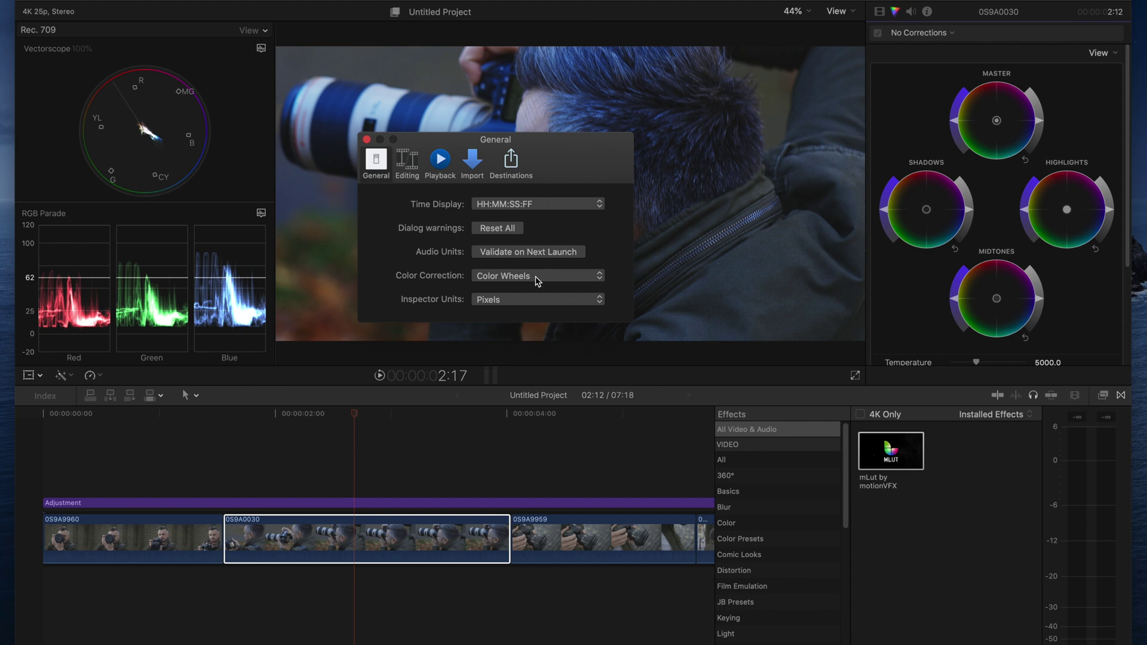
{"action": "left_click", "coordinate": [367, 140]}
Warm clip 0S9A0030 by setting its Temperature to 6490, trying the extremes 2500 and 10000 first
{"action": "left_click_drag", "start_coordinate": [1126, 134], "coordinate": [1125, 215]}
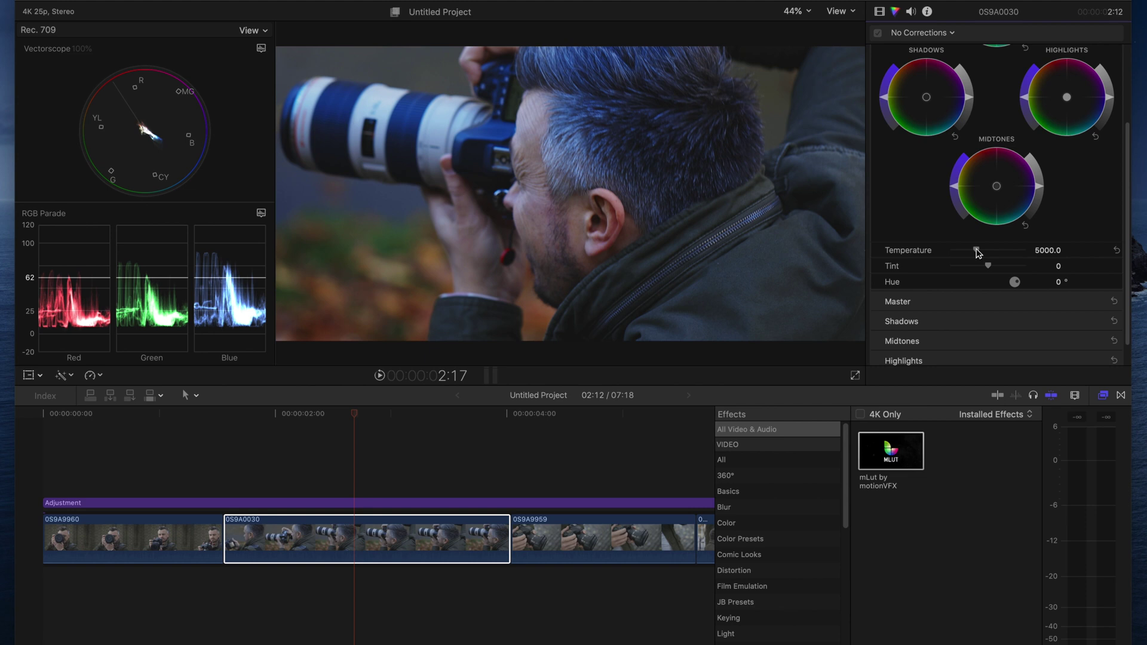
{"action": "left_click_drag", "start_coordinate": [978, 252], "coordinate": [953, 255]}
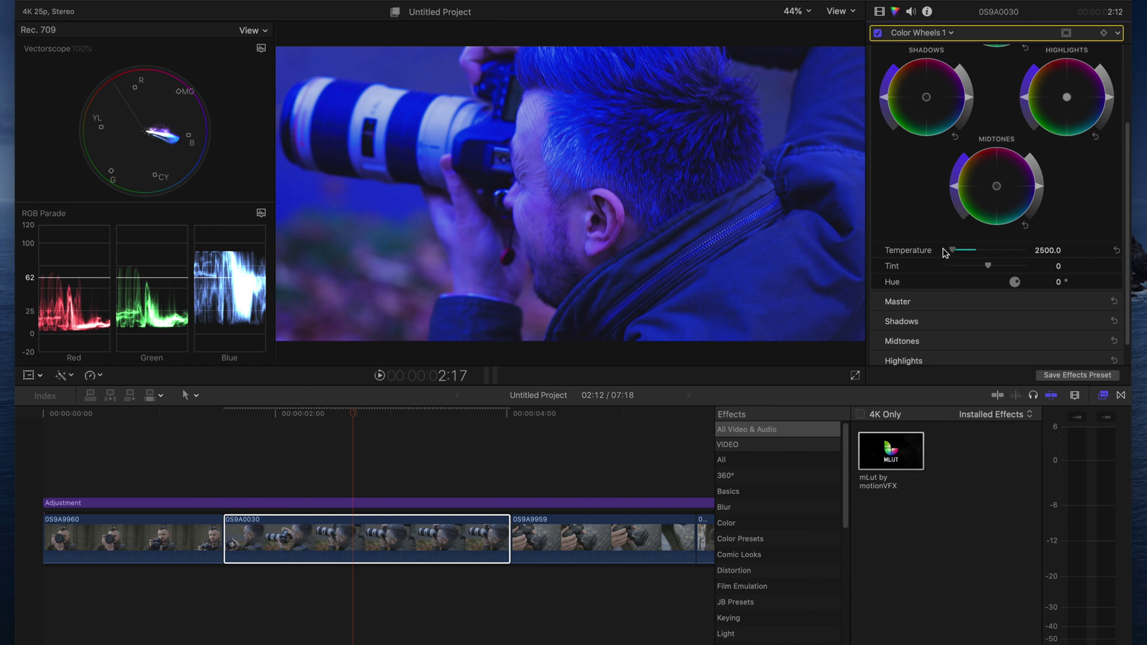
{"action": "left_click_drag", "start_coordinate": [959, 249], "coordinate": [1100, 251]}
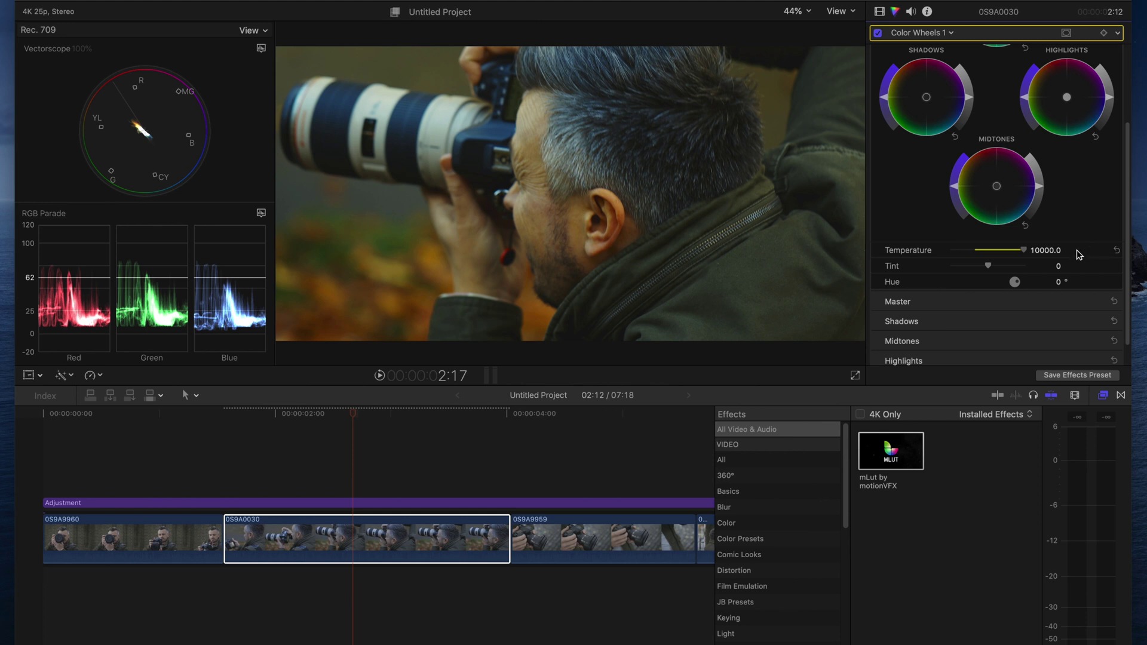
{"action": "left_click_drag", "start_coordinate": [1080, 255], "coordinate": [993, 254]}
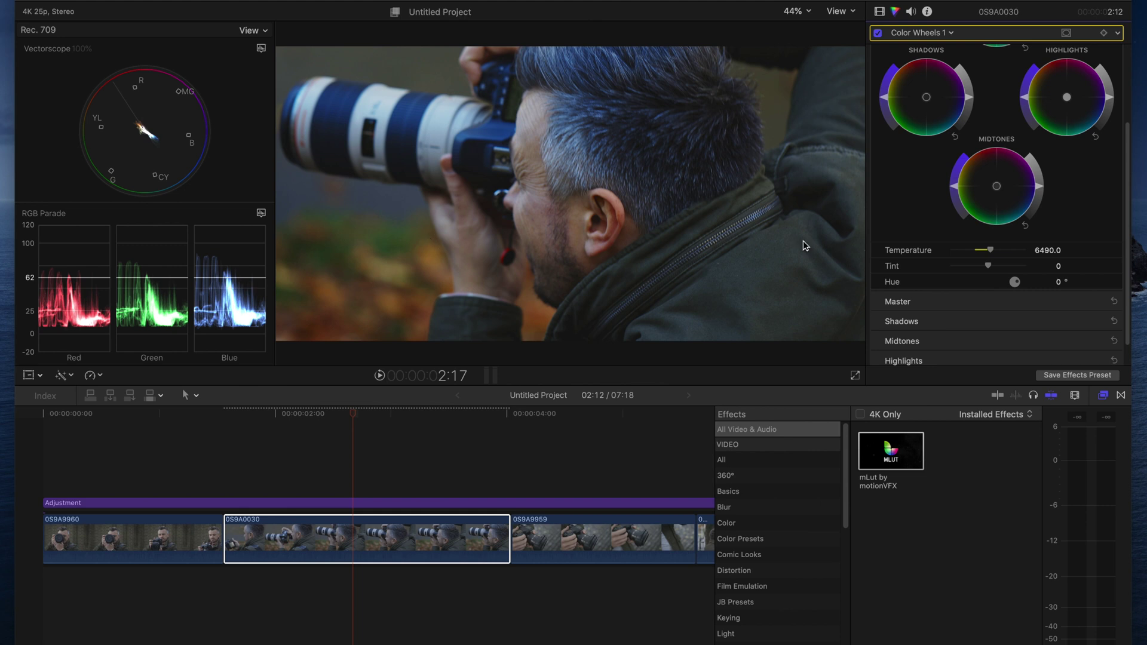
{"action": "left_click_drag", "start_coordinate": [990, 268], "coordinate": [992, 269]}
Move the playhead repeatedly between clips 0S9A9960, 0S9A0030 and 0S9A9959 to compare how well their color temperatures match
{"action": "left_click", "coordinate": [174, 455]}
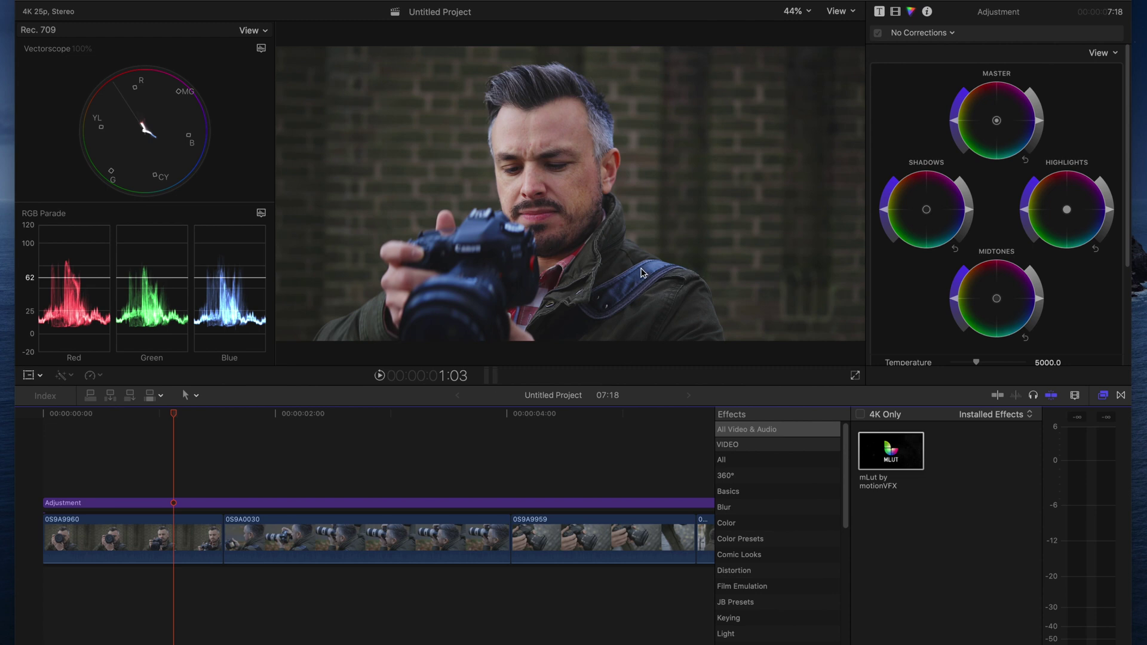
{"action": "left_click", "coordinate": [284, 469]}
{"action": "left_click", "coordinate": [179, 467]}
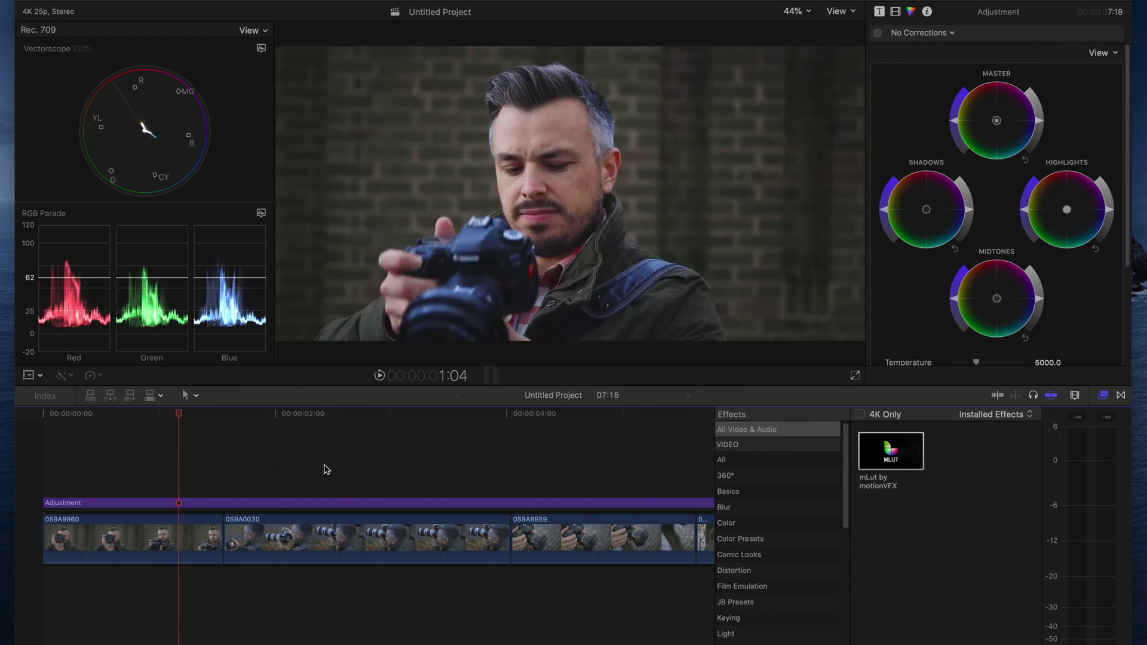
{"action": "left_click", "coordinate": [328, 469]}
{"action": "left_click", "coordinate": [162, 479]}
{"action": "left_click", "coordinate": [325, 476]}
{"action": "left_click", "coordinate": [145, 473]}
{"action": "left_click", "coordinate": [286, 476]}
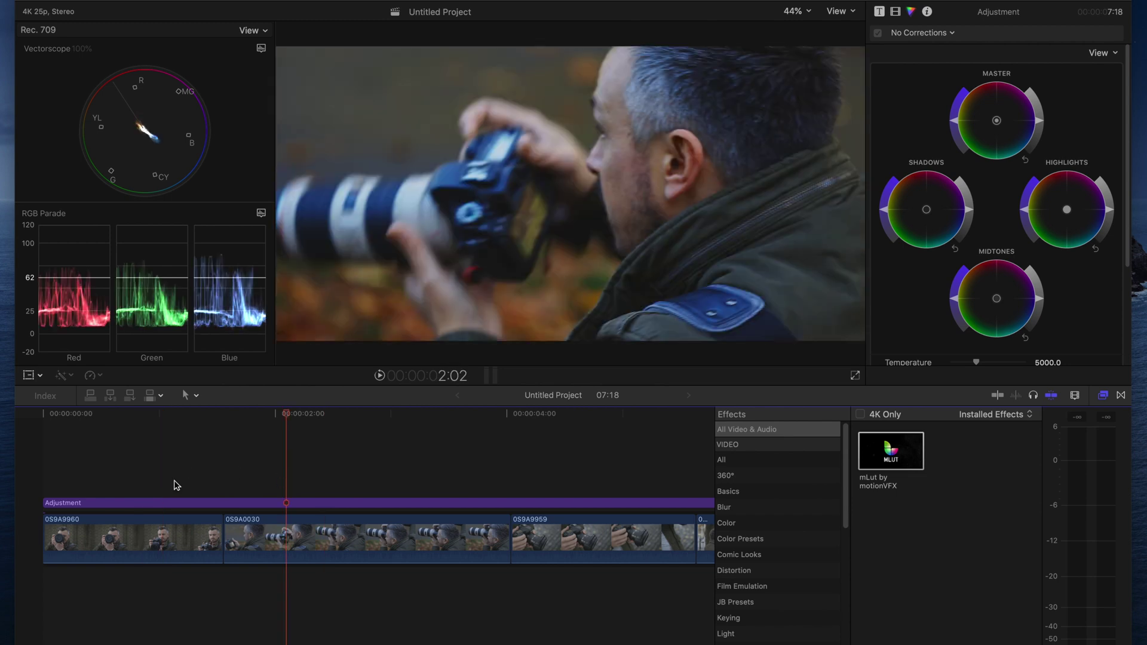
{"action": "left_click", "coordinate": [145, 478]}
{"action": "left_click", "coordinate": [310, 476]}
{"action": "left_click", "coordinate": [615, 469]}
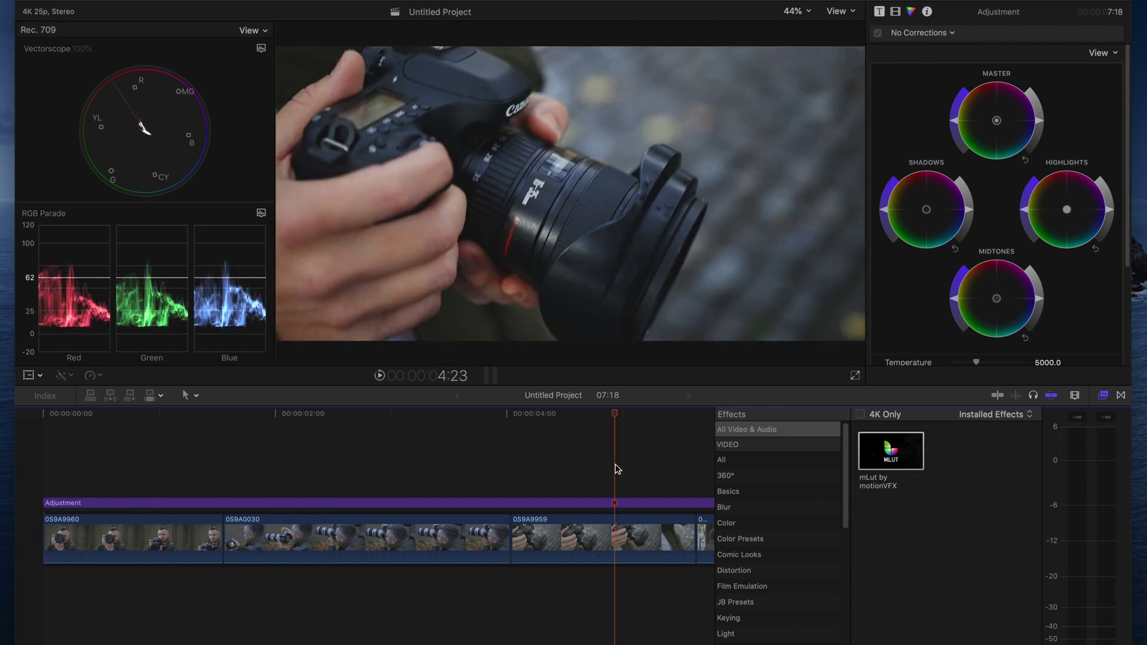
{"action": "left_click", "coordinate": [132, 481]}
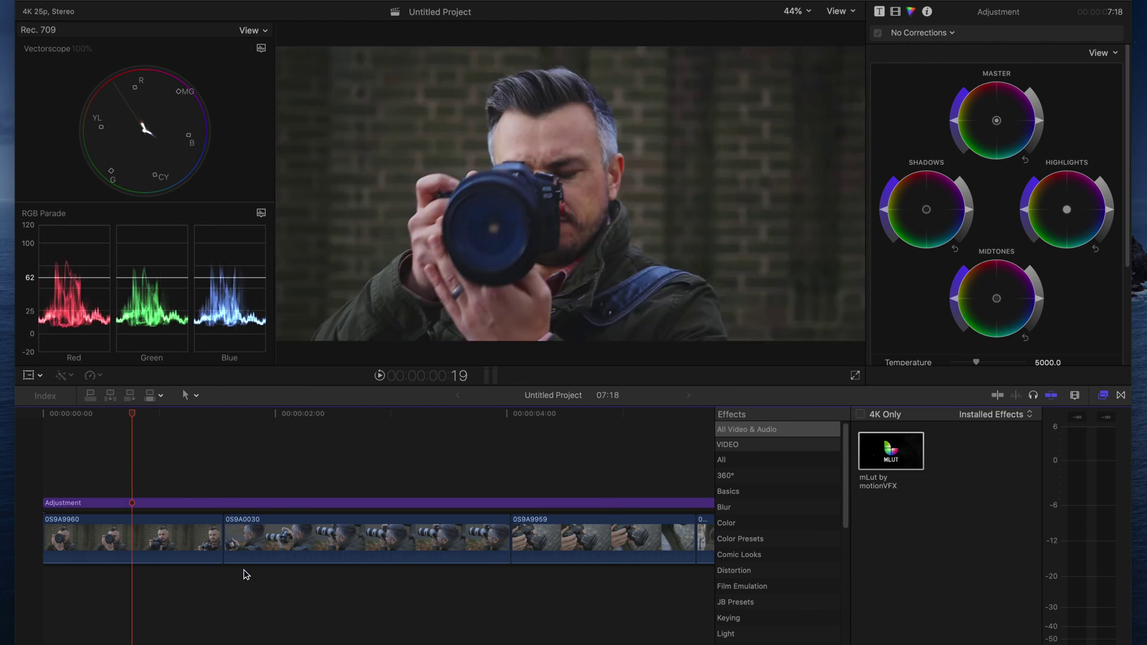
Hide the effects browser and scrub through all four clips, comparing 0S9A0030 closely with 0S9A9960
{"action": "left_click", "coordinate": [1103, 397]}
{"action": "left_click", "coordinate": [770, 424]}
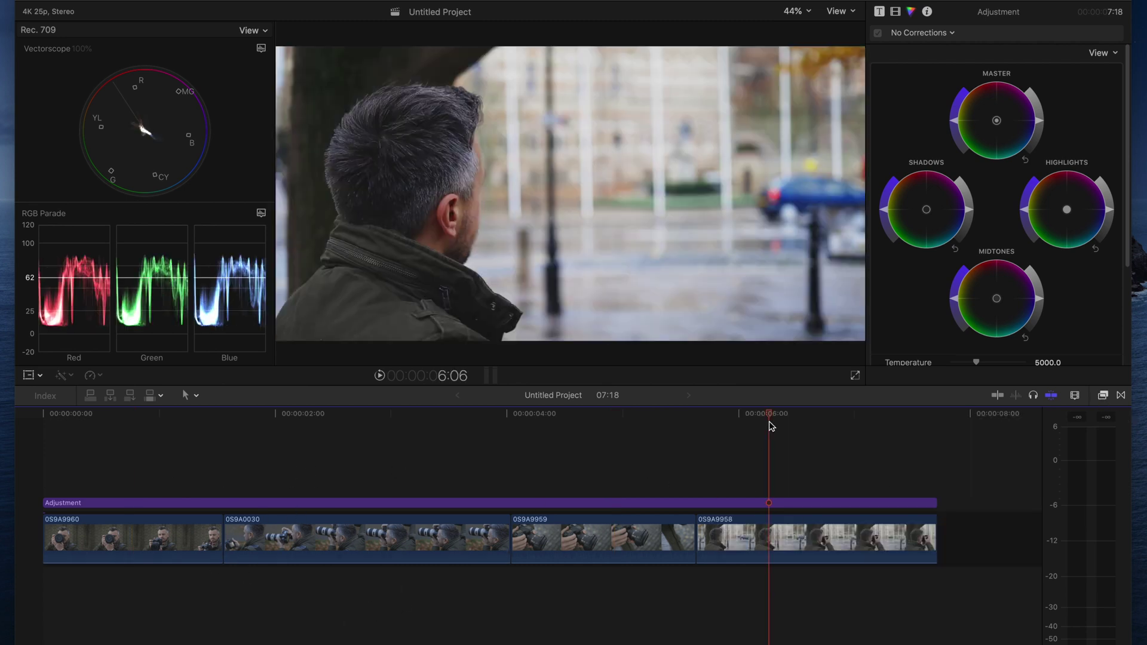
{"action": "left_click_drag", "start_coordinate": [122, 454], "coordinate": [797, 469]}
{"action": "left_click_drag", "start_coordinate": [263, 487], "coordinate": [342, 471]}
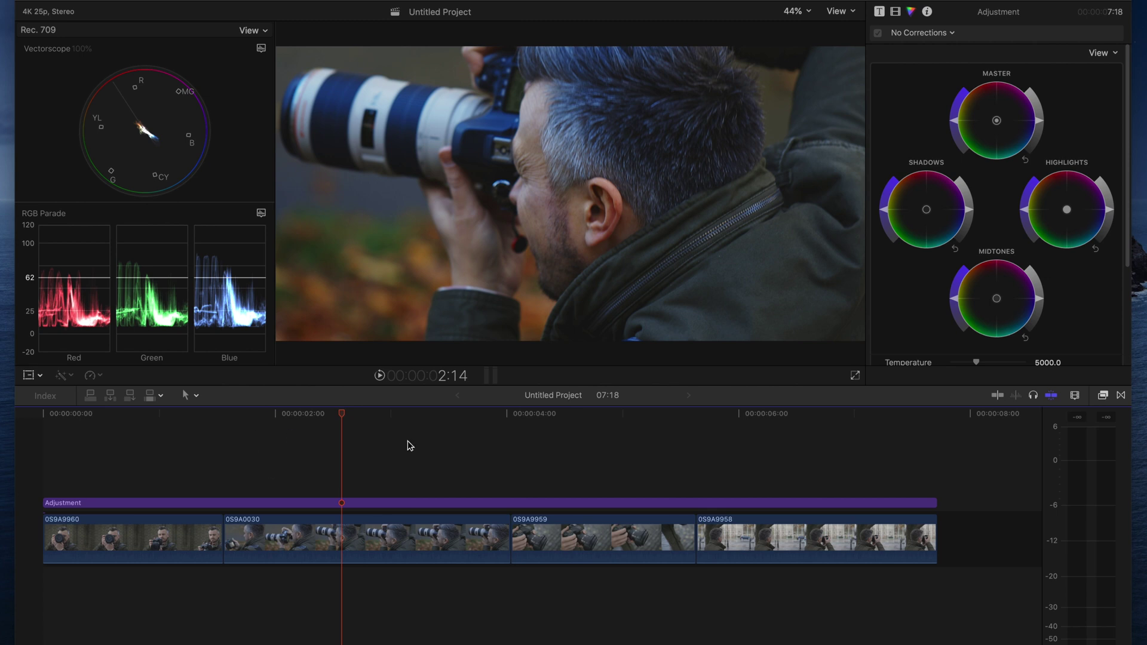
{"action": "left_click", "coordinate": [122, 472]}
{"action": "left_click", "coordinate": [347, 459]}
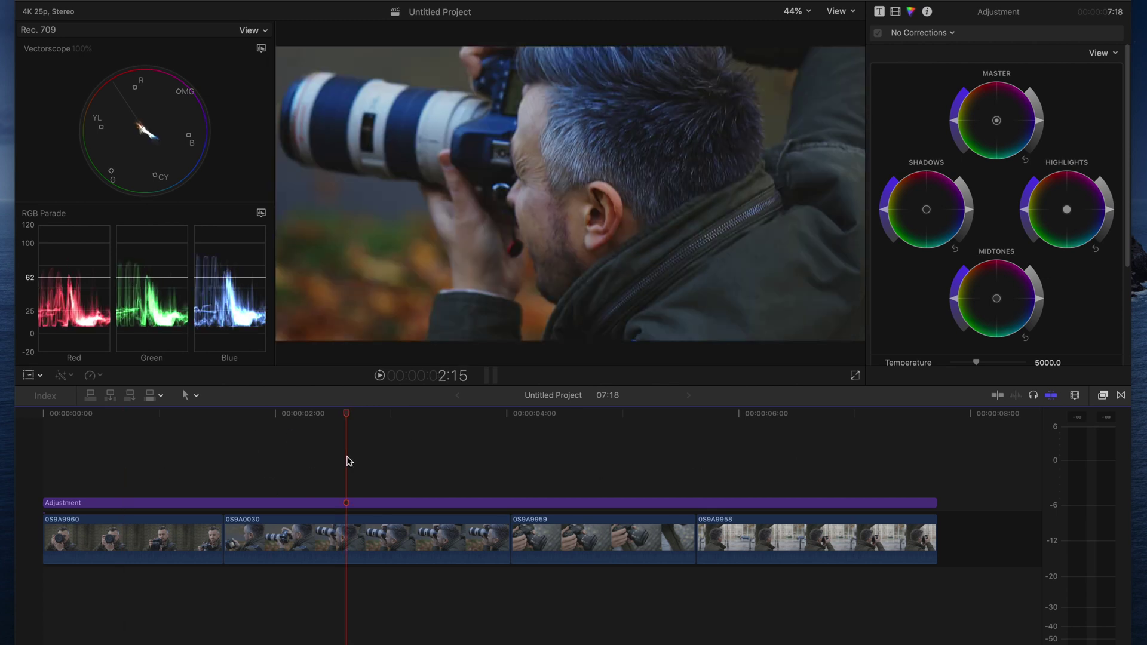
{"action": "left_click", "coordinate": [155, 463]}
{"action": "left_click", "coordinate": [321, 463]}
Select clip 0S9A0030, try raising its Shadows brightness, and reset the Shadows wheel
{"action": "left_click", "coordinate": [388, 546]}
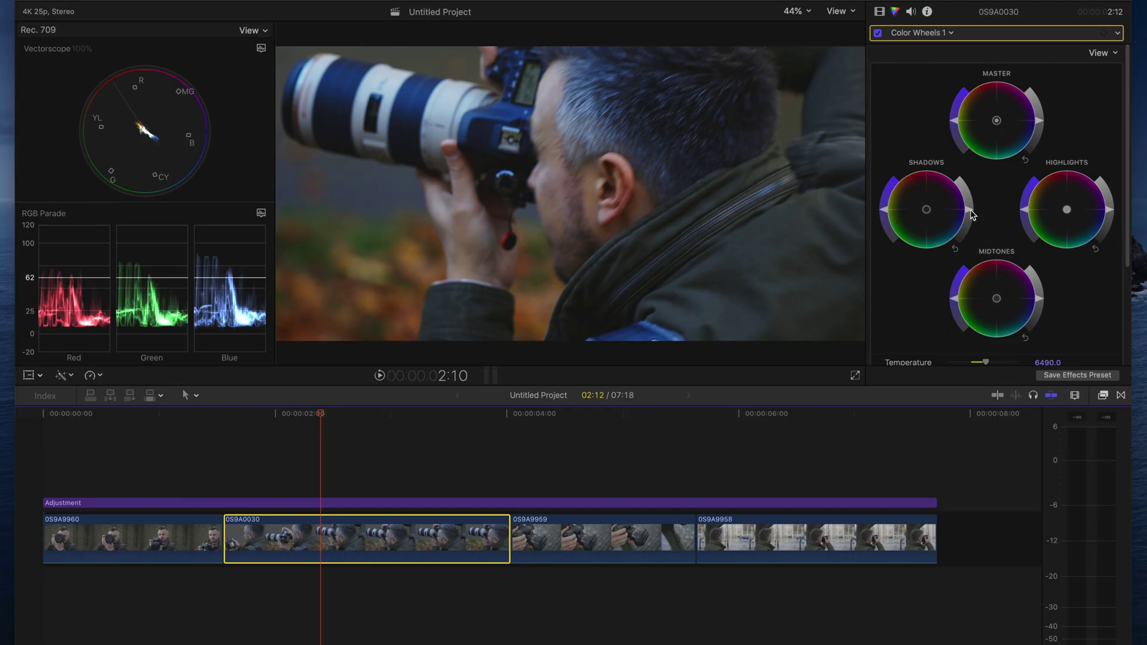
{"action": "left_click_drag", "start_coordinate": [971, 215], "coordinate": [962, 180]}
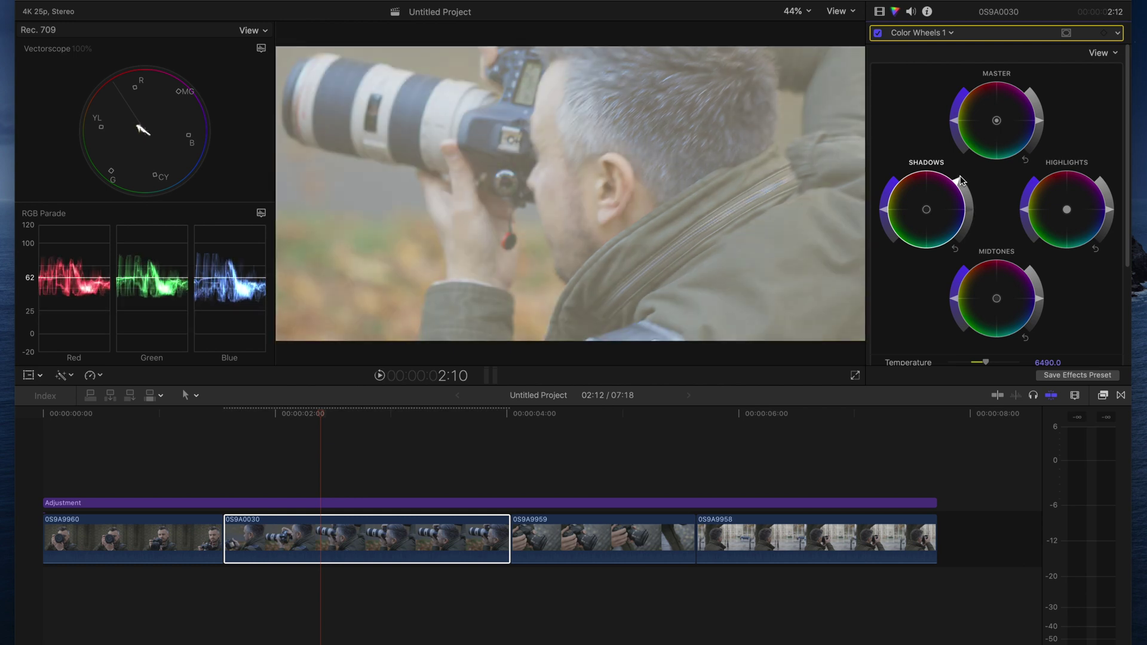
{"action": "left_click", "coordinate": [955, 248]}
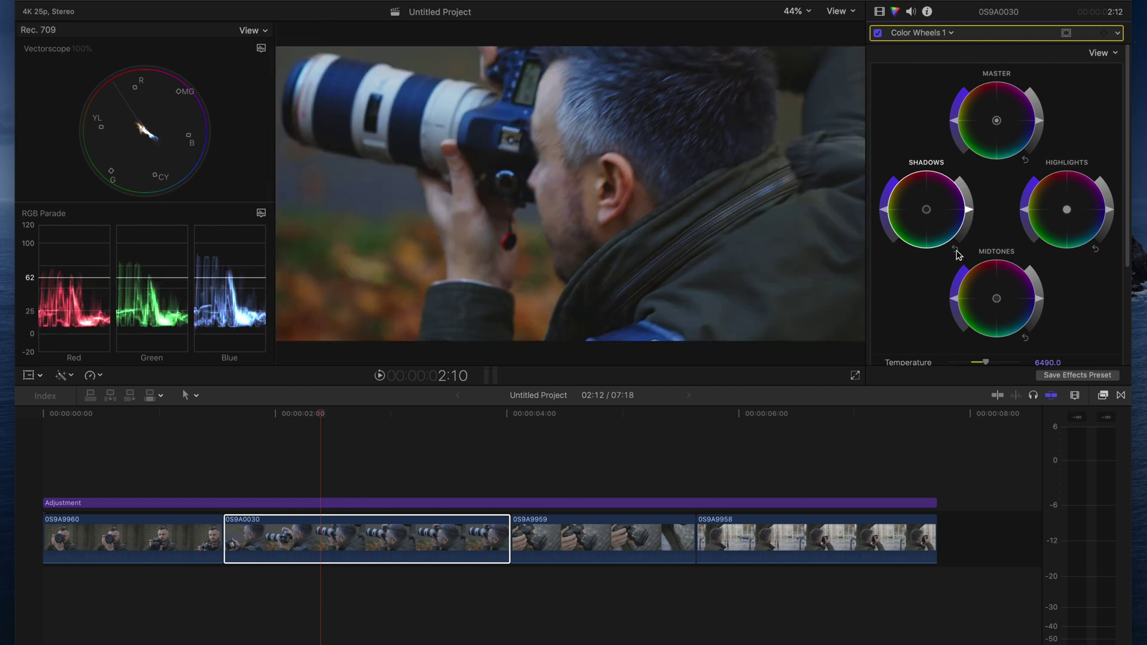
{"action": "key", "text": "super+z"}
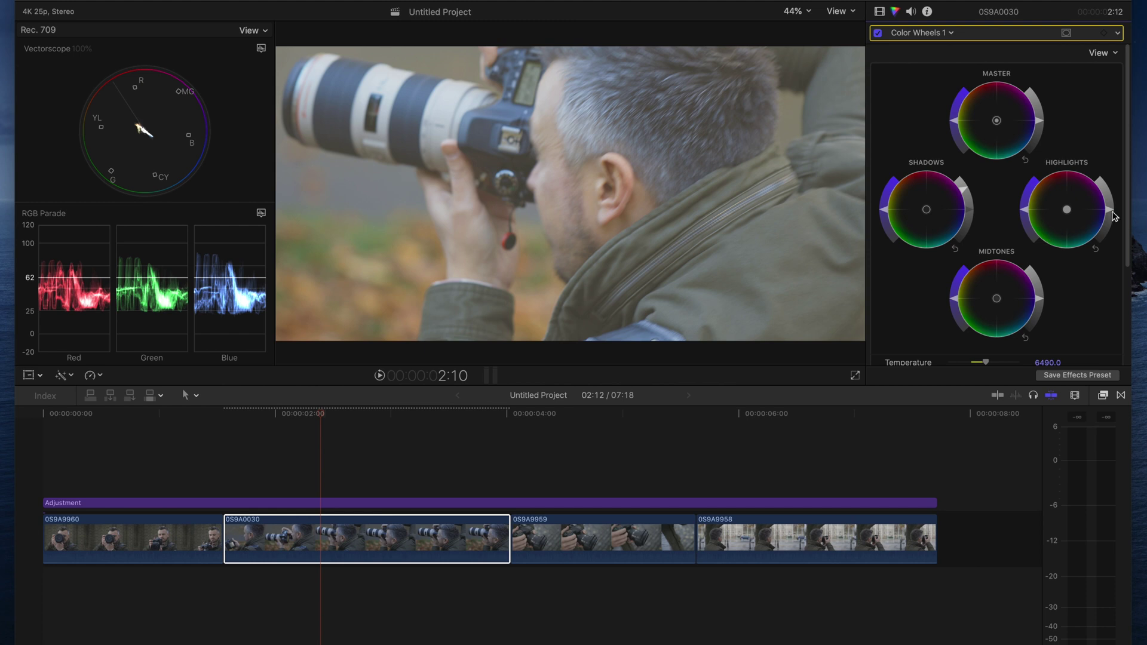
{"action": "left_click", "coordinate": [956, 250]}
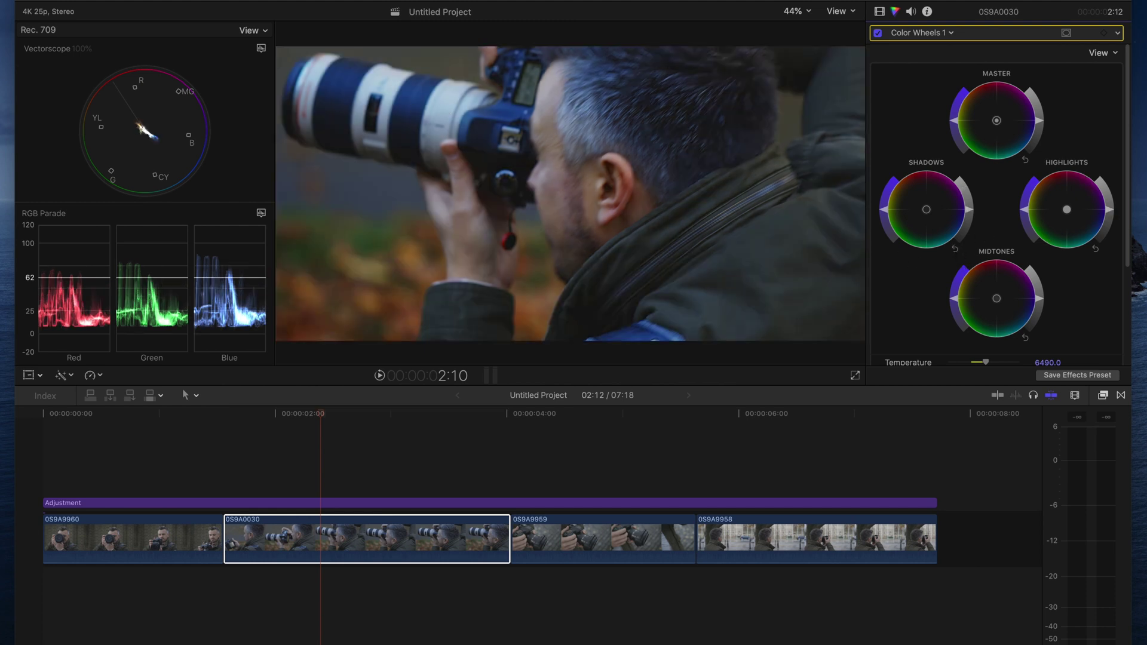
Try raising the Highlights and Midtones brightness on clip 0S9A0030, resetting each wheel after its adjustment
{"action": "left_click_drag", "start_coordinate": [1115, 218], "coordinate": [1094, 168]}
{"action": "left_click", "coordinate": [1095, 248]}
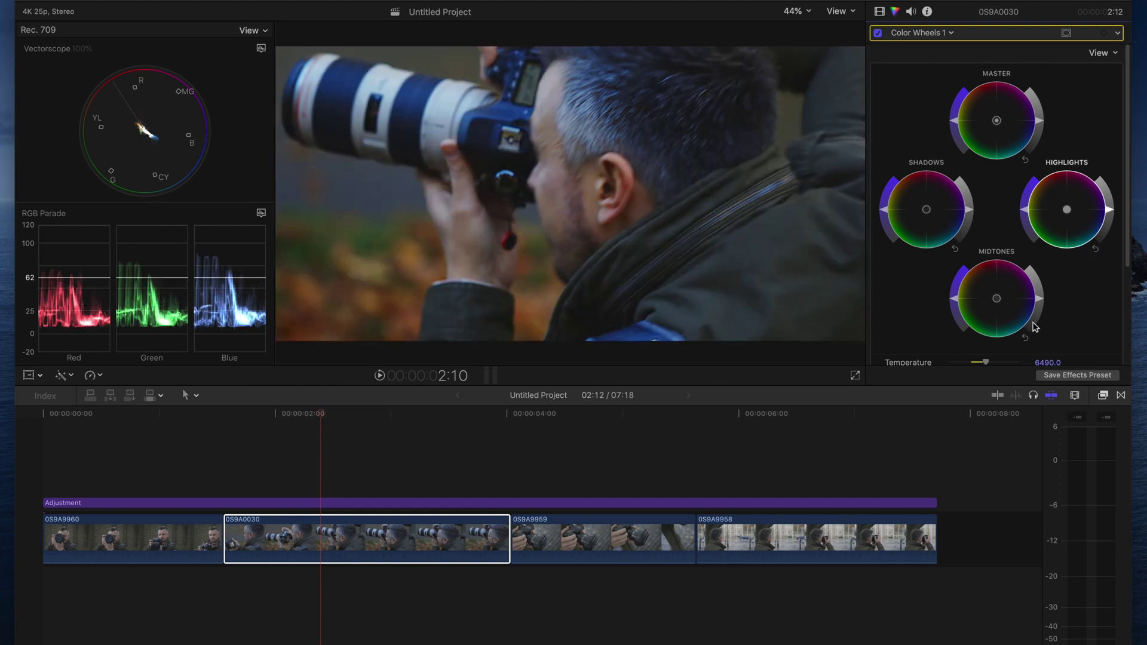
{"action": "left_click_drag", "start_coordinate": [1040, 300], "coordinate": [1029, 271]}
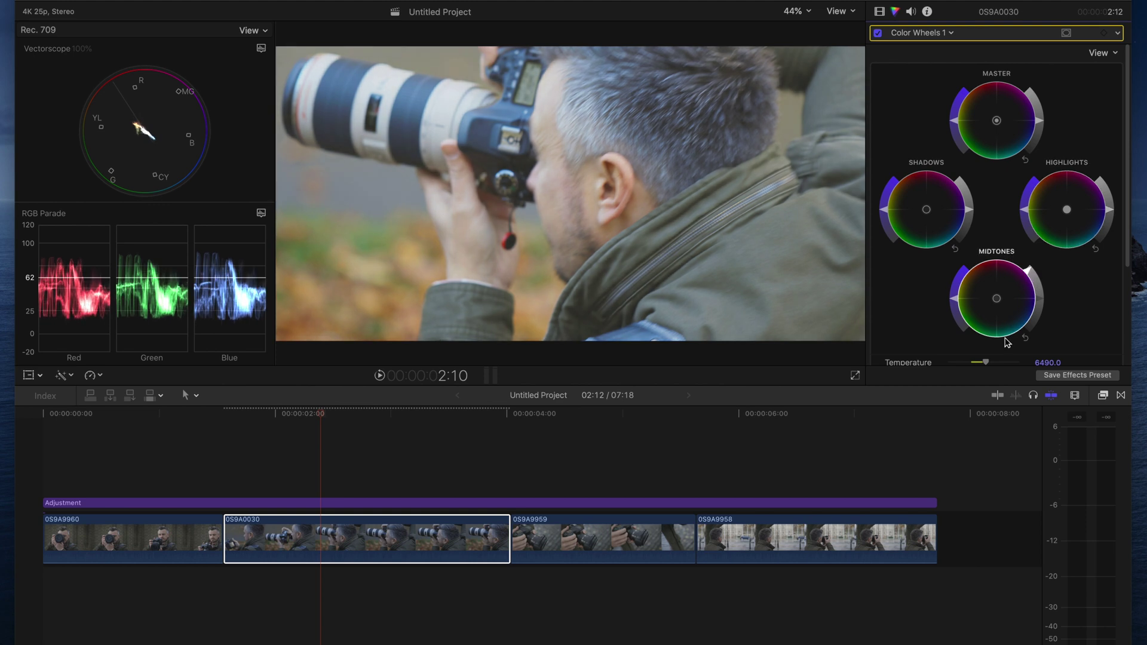
{"action": "left_click", "coordinate": [1025, 336]}
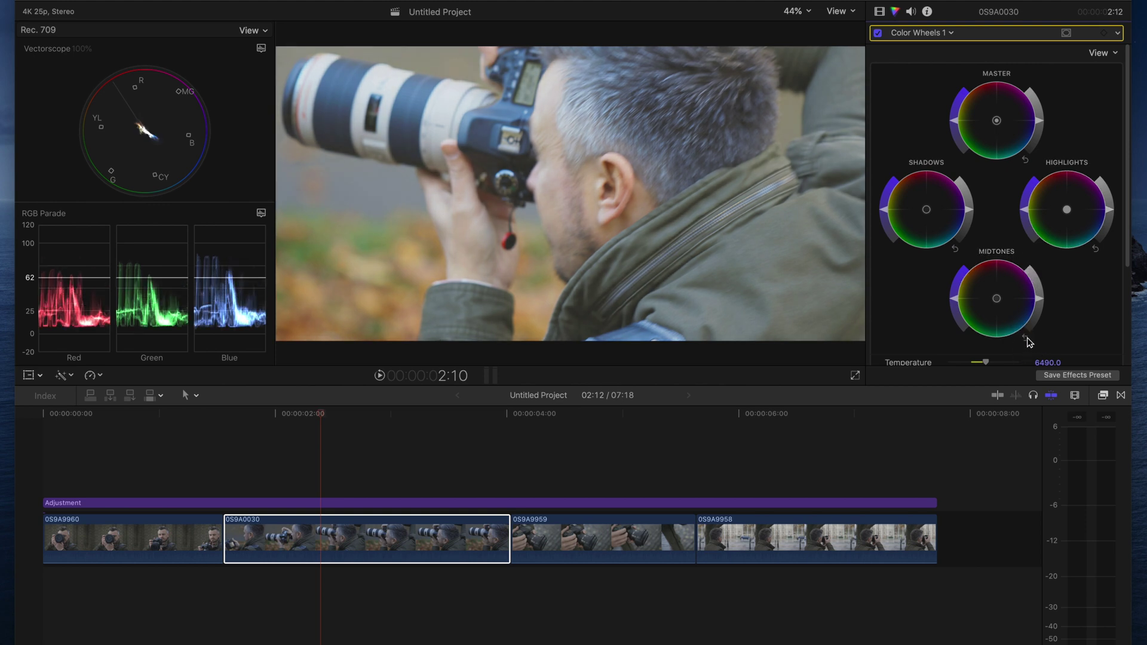
Try slightly lowering the Master brightness and strongly raising the Master saturation, and reset the Master wheel
{"action": "mouse_move", "coordinate": [1039, 120]}
{"action": "left_mouse_down"}
{"action": "mouse_move", "coordinate": [1035, 105]}
{"action": "mouse_move", "coordinate": [1039, 124]}
{"action": "left_mouse_up"}
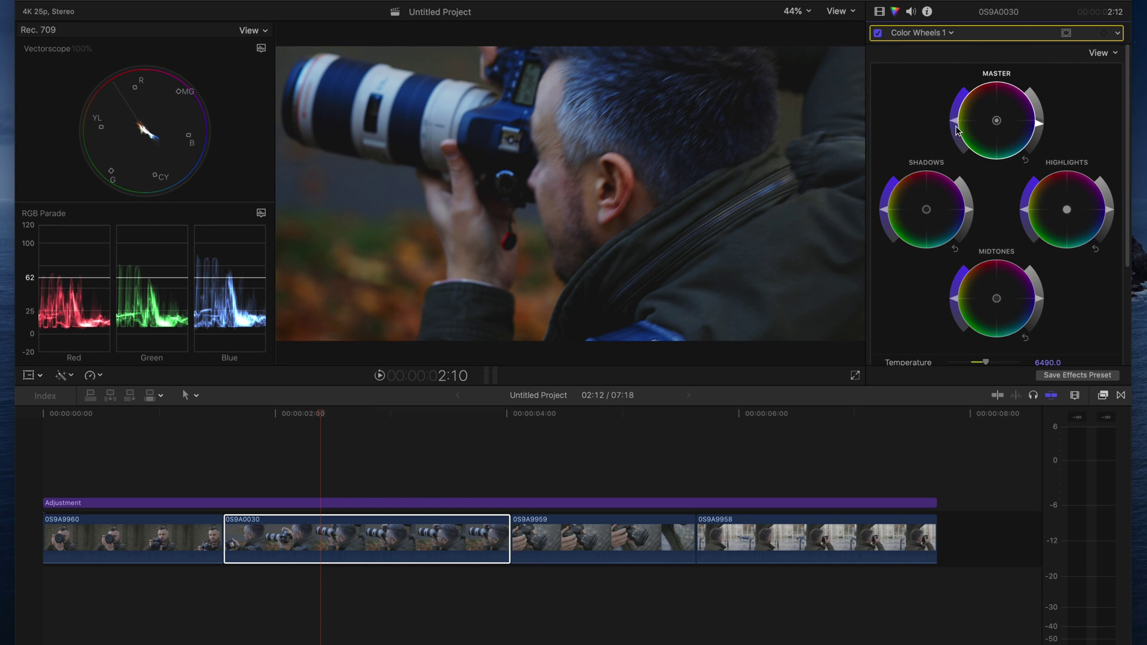
{"action": "left_click_drag", "start_coordinate": [959, 128], "coordinate": [964, 89]}
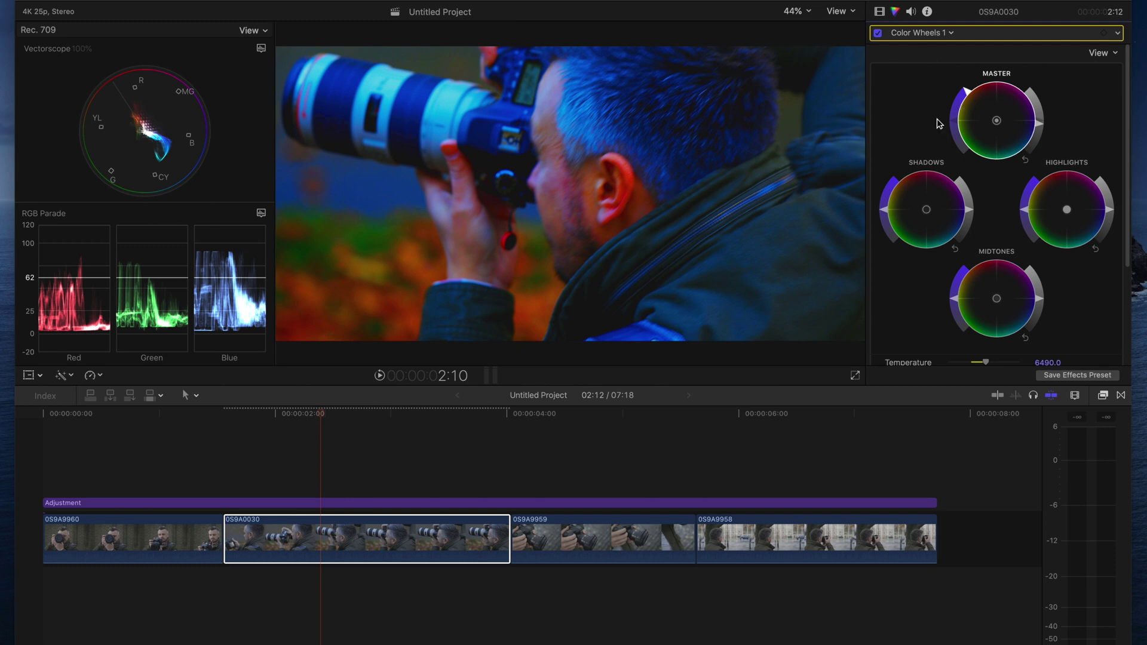
{"action": "left_click", "coordinate": [1027, 160]}
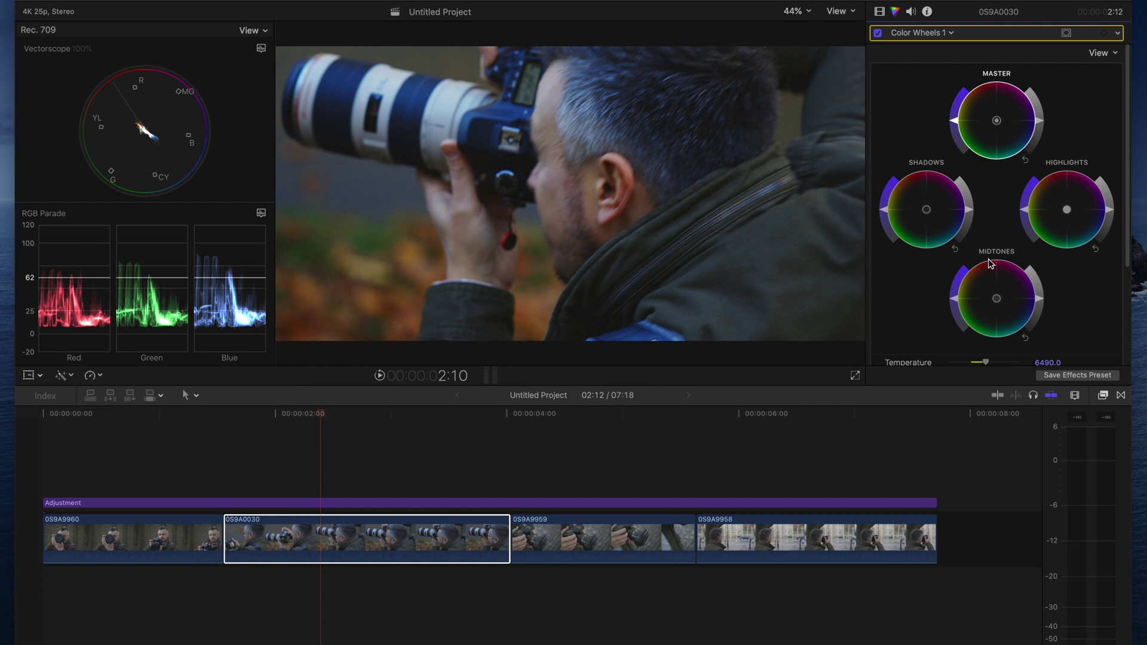
Try a small Midtones saturation boost, return it to neutral, and try a strong Master saturation boost on clip 0S9A0030
{"action": "mouse_move", "coordinate": [954, 303]}
{"action": "left_mouse_down"}
{"action": "mouse_move", "coordinate": [956, 278]}
{"action": "mouse_move", "coordinate": [954, 293]}
{"action": "left_mouse_up"}
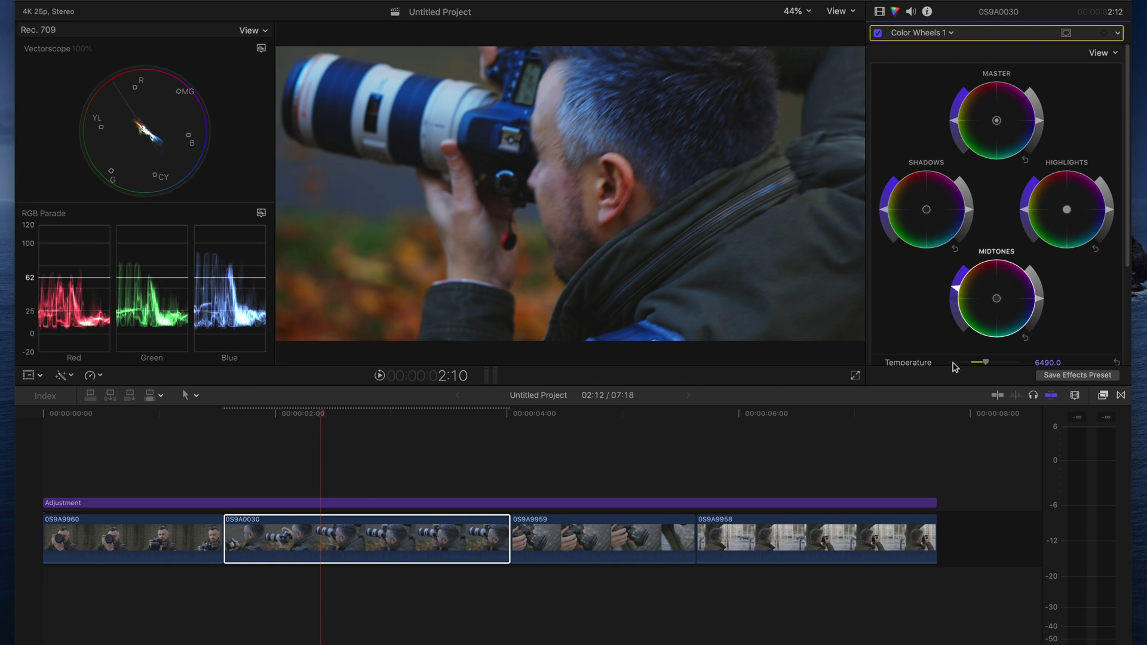
{"action": "mouse_move", "coordinate": [958, 293]}
{"action": "left_mouse_down"}
{"action": "mouse_move", "coordinate": [956, 323]}
{"action": "mouse_move", "coordinate": [956, 307]}
{"action": "left_mouse_up"}
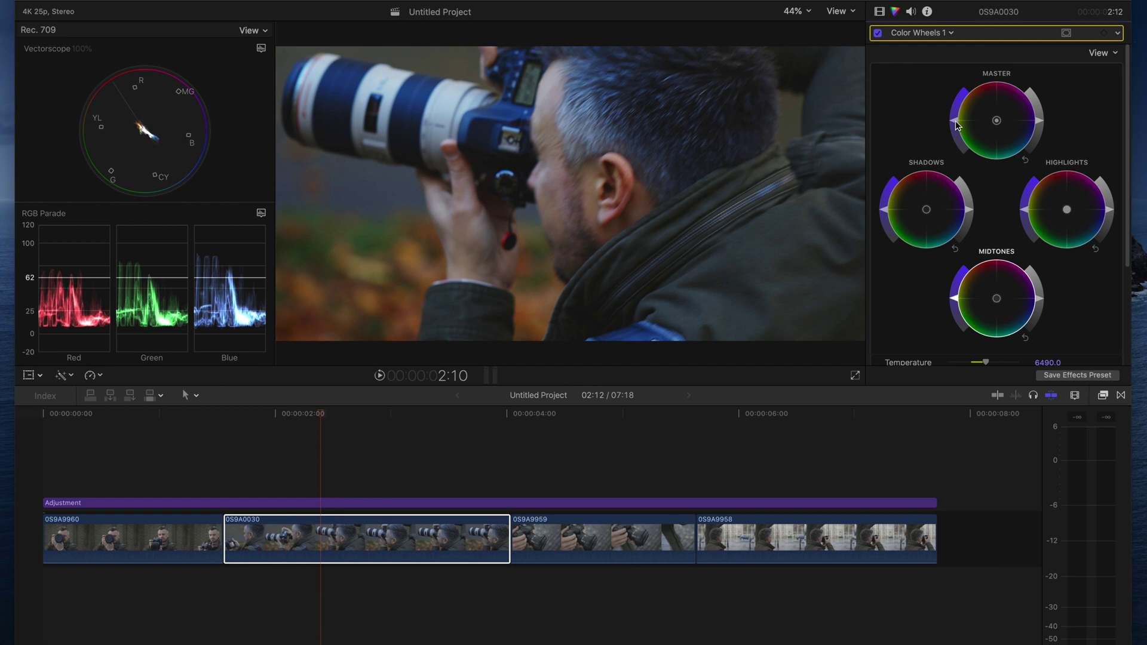
{"action": "left_click_drag", "start_coordinate": [956, 124], "coordinate": [962, 87]}
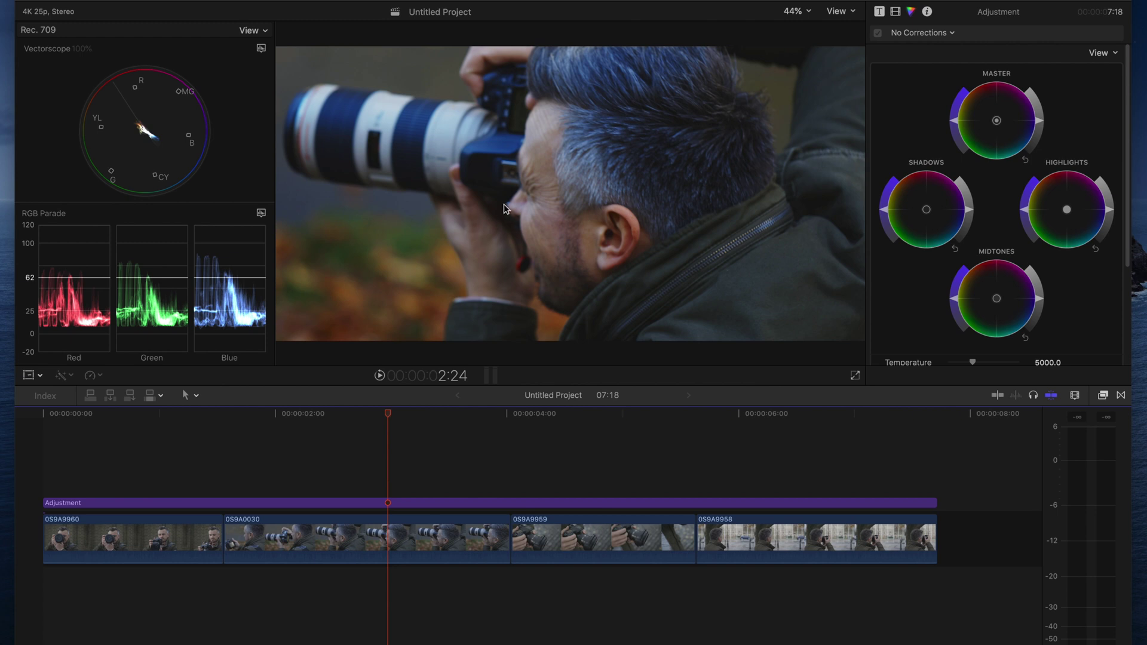
Add a Color Wheels correction to the Adjustment layer, try tinting its midtones, and return the Midtones color control to center
{"action": "left_click", "coordinate": [1025, 338]}
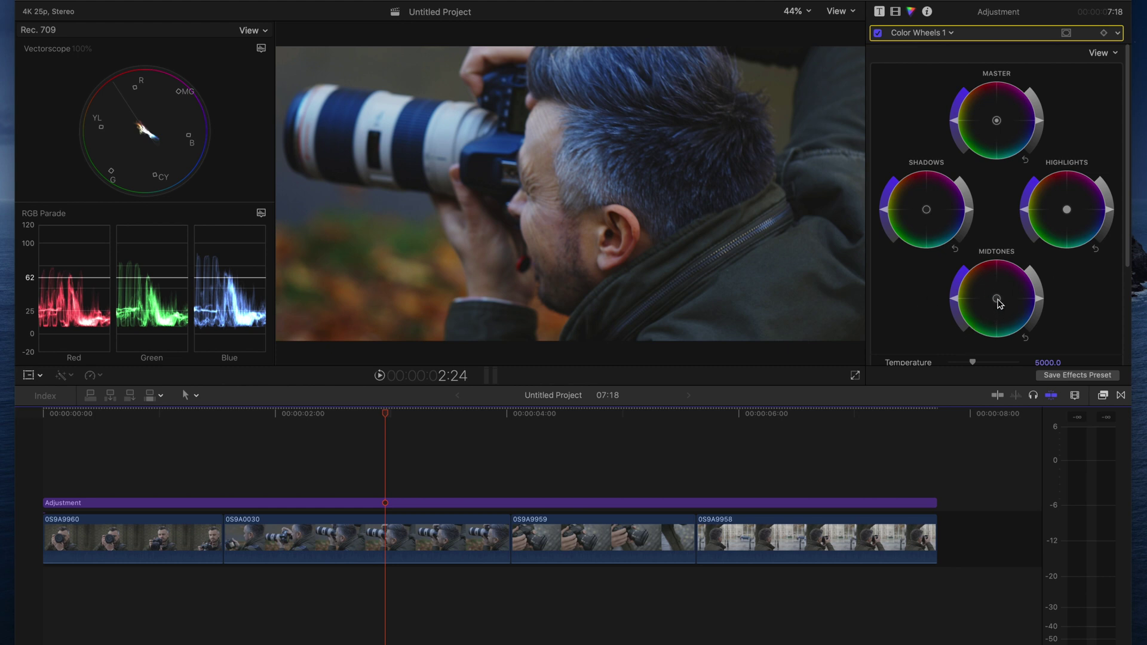
{"action": "left_click_drag", "start_coordinate": [999, 304], "coordinate": [1028, 255]}
{"action": "mouse_move", "coordinate": [992, 321]}
{"action": "left_mouse_down"}
{"action": "mouse_move", "coordinate": [1064, 316]}
{"action": "mouse_move", "coordinate": [998, 304]}
{"action": "left_mouse_up"}
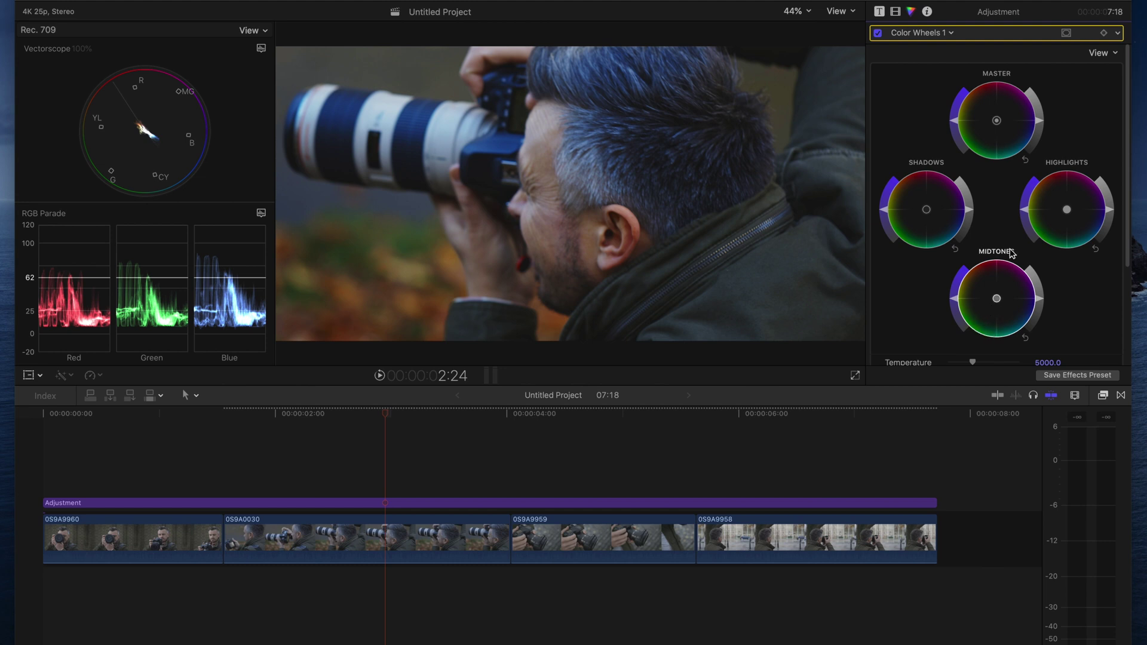
Try a strong magenta-red tint on the Adjustment layer's Midtones, reset the wheel, and give the Midtones only a very slight magenta tint
{"action": "left_click_drag", "start_coordinate": [996, 299], "coordinate": [999, 282]}
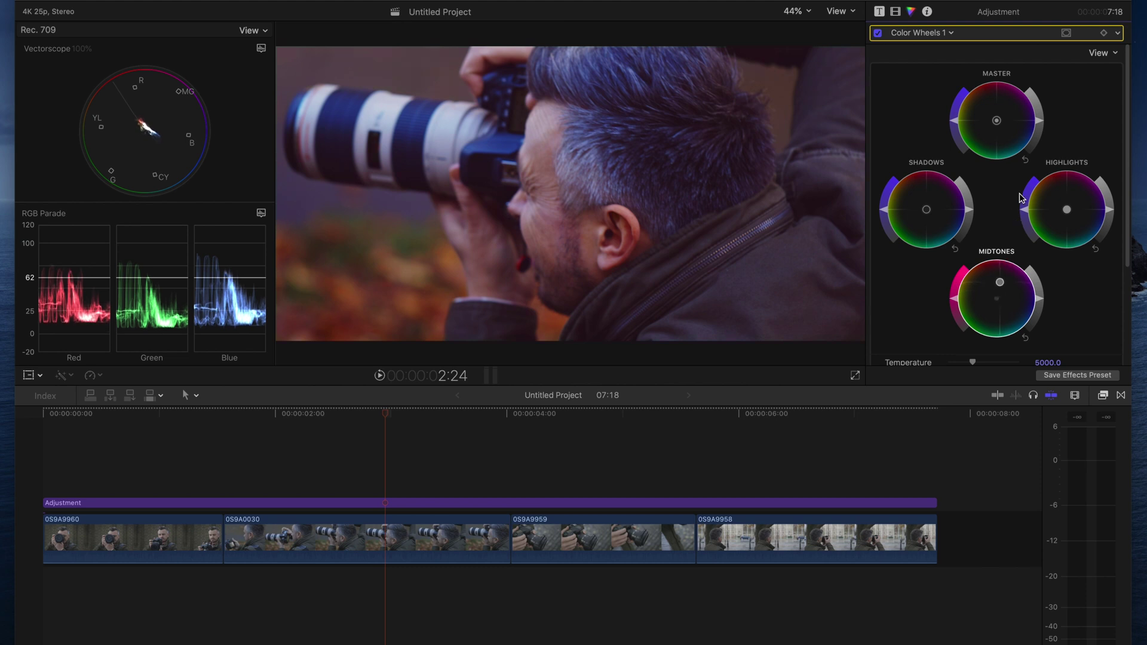
{"action": "left_click", "coordinate": [1025, 338]}
{"action": "mouse_move", "coordinate": [997, 300]}
{"action": "left_mouse_down"}
{"action": "mouse_move", "coordinate": [1011, 273]}
{"action": "mouse_move", "coordinate": [1004, 287]}
{"action": "left_mouse_up"}
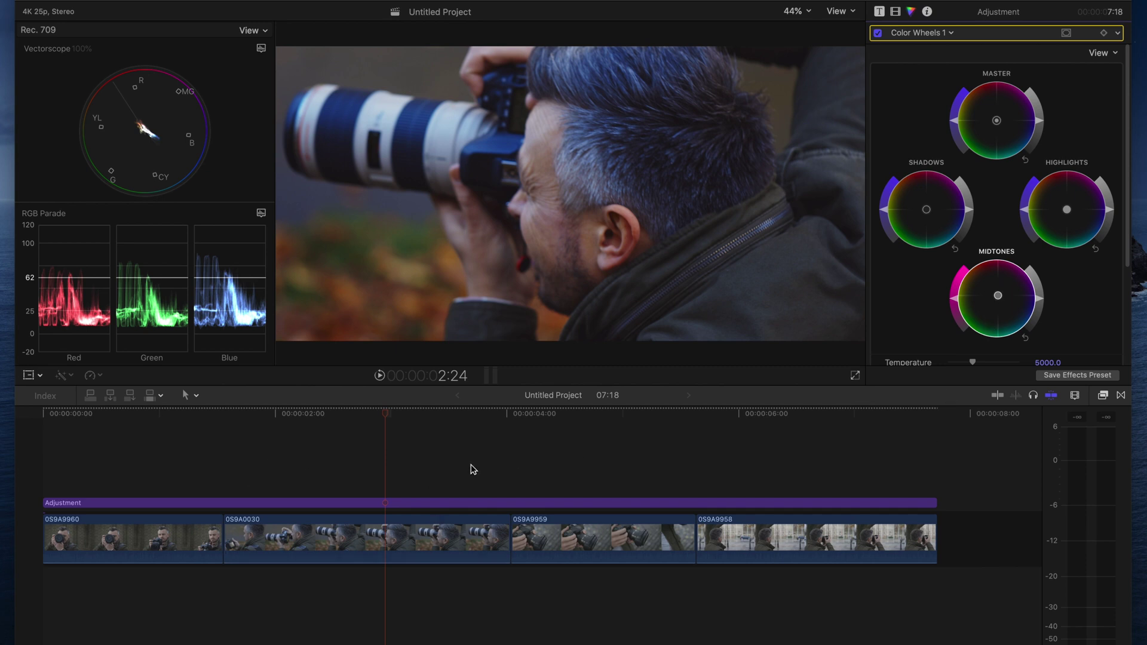
Examine the current grade and its scopes on clips 0S9A9960, 0S9A0030, 0S9A9959 and 0S9A9958
{"action": "left_click", "coordinate": [187, 445]}
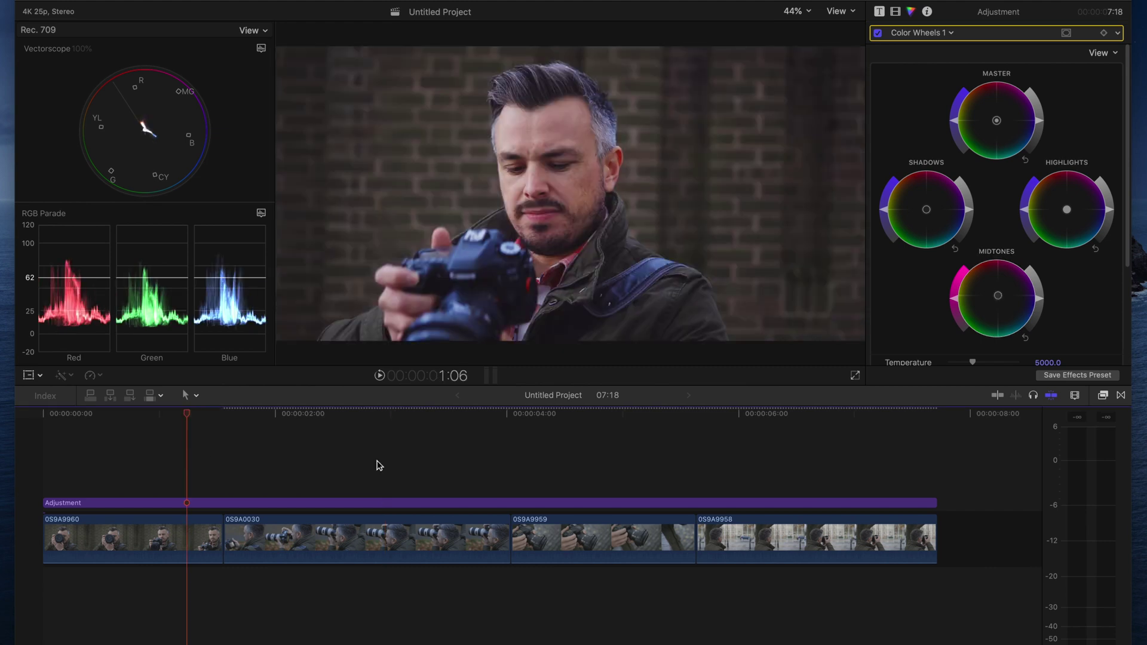
{"action": "left_click", "coordinate": [377, 465]}
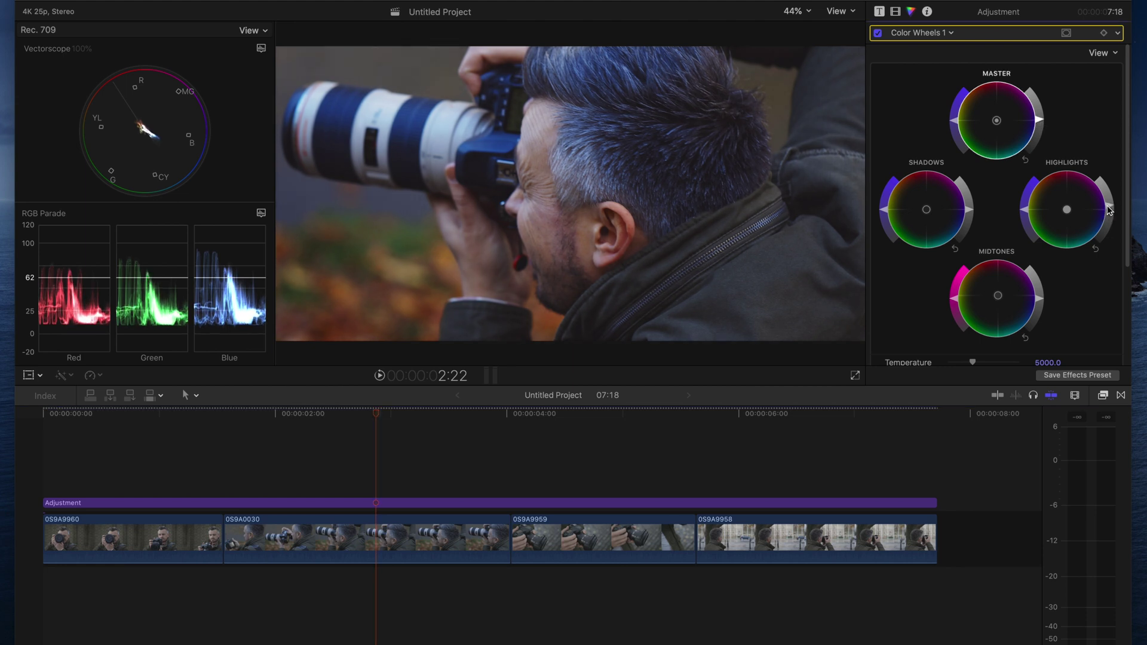
{"action": "left_click", "coordinate": [190, 456]}
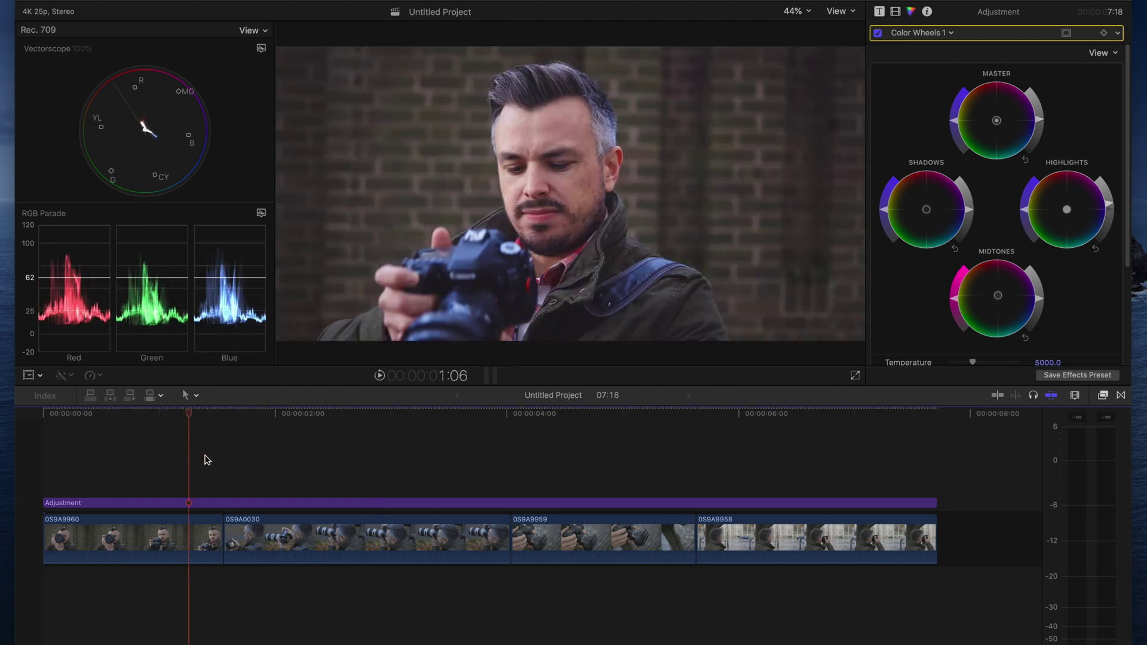
{"action": "left_click", "coordinate": [352, 472]}
{"action": "left_click", "coordinate": [548, 482]}
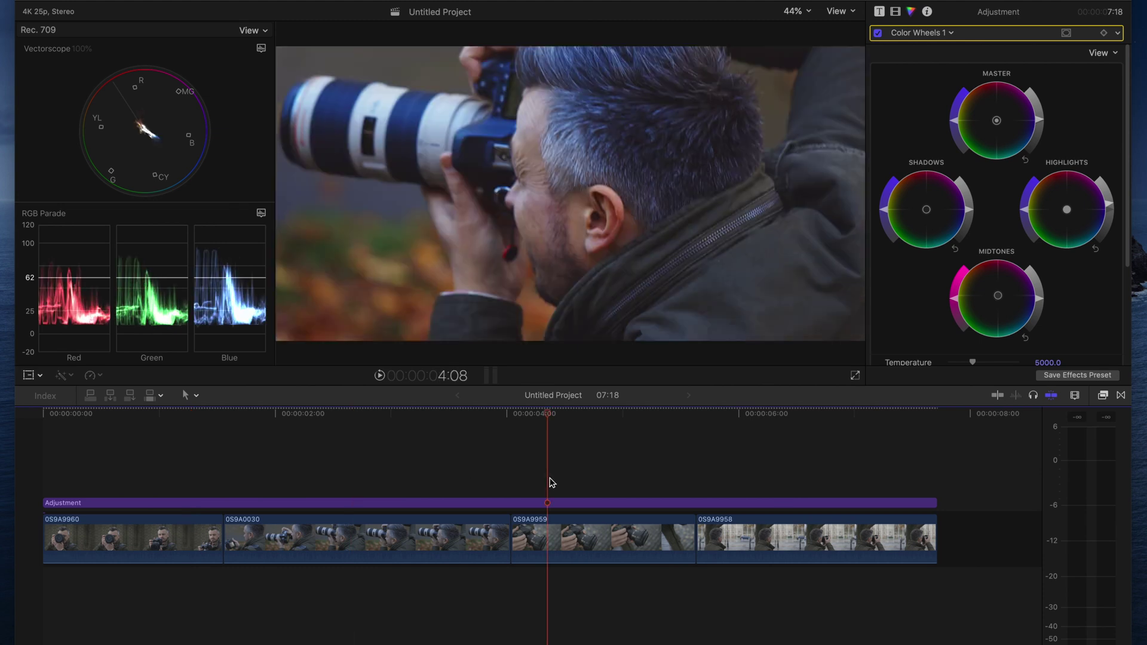
{"action": "left_click", "coordinate": [852, 486]}
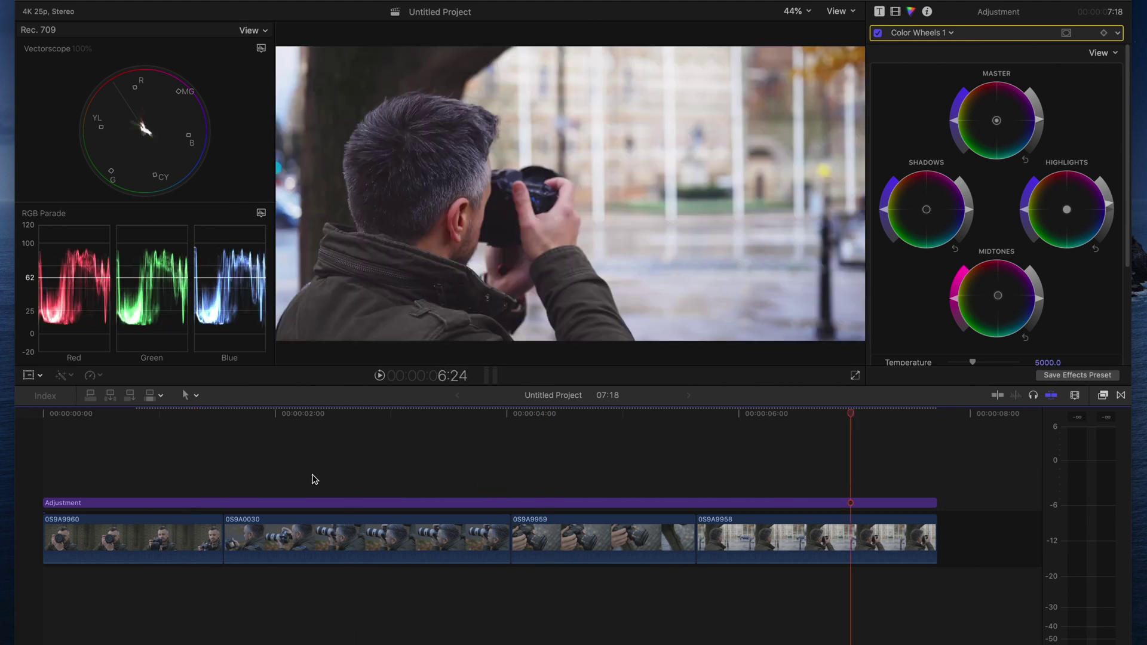
{"action": "left_click", "coordinate": [312, 478]}
{"action": "left_click", "coordinate": [164, 480]}
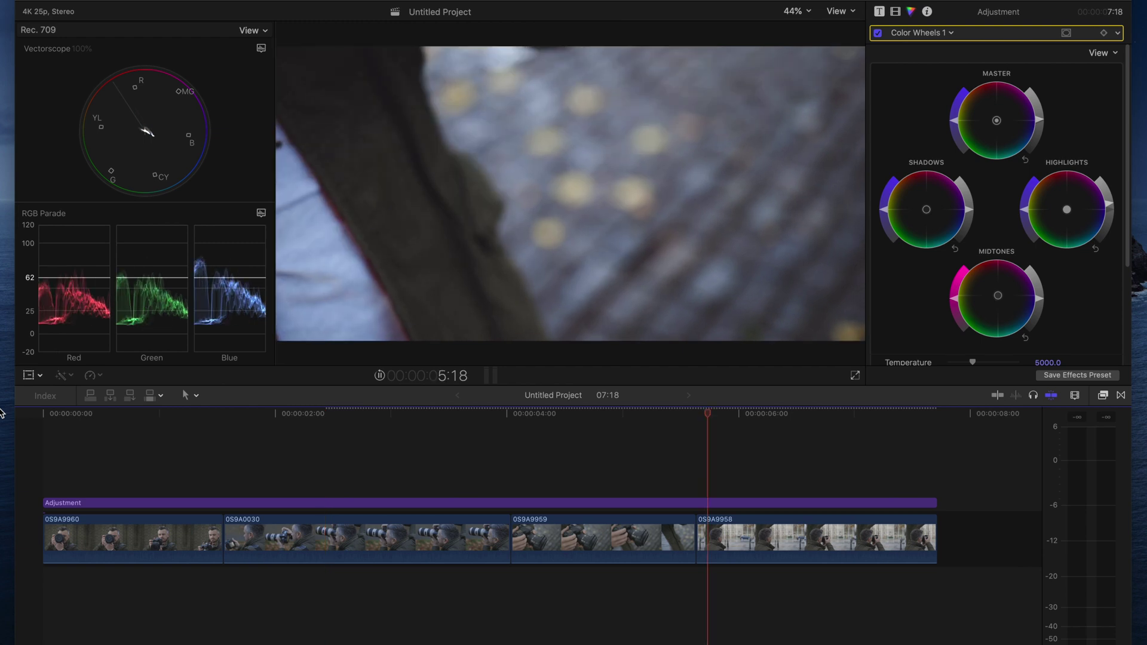
{"action": "left_click", "coordinate": [168, 446]}
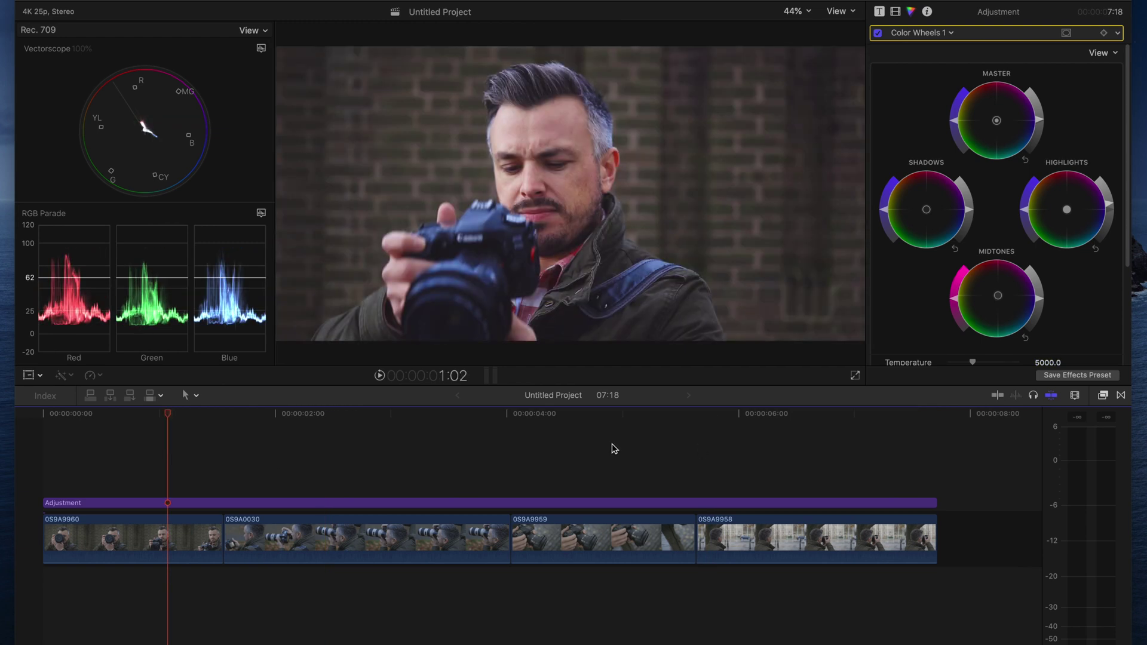
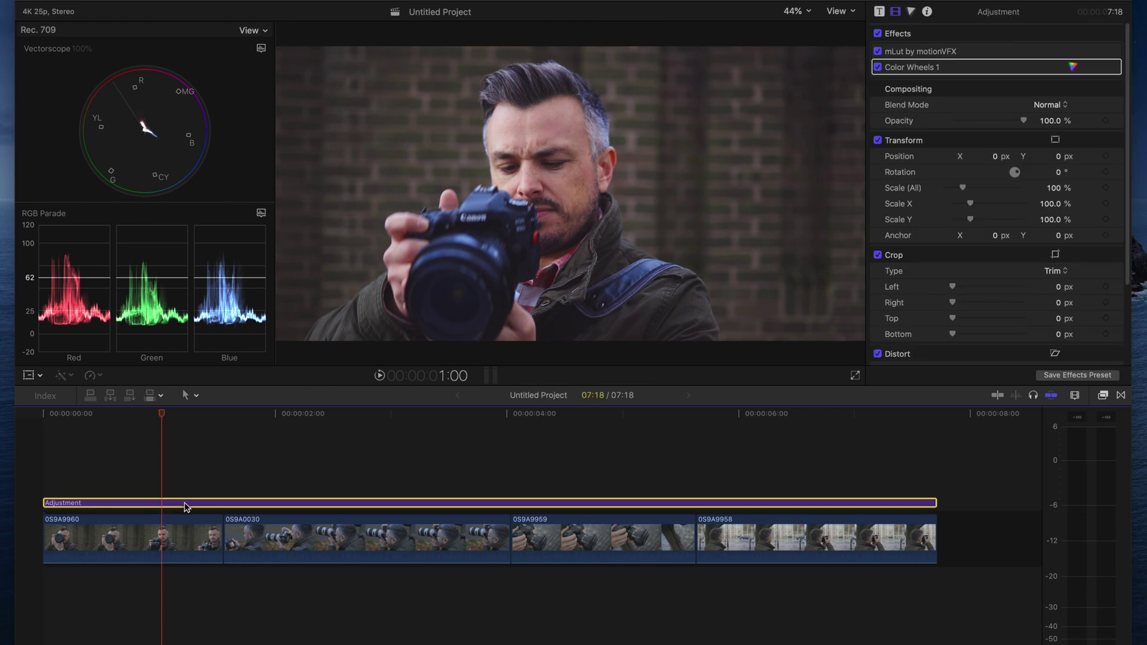
Disable and re-enable the Adjustment layer twice to compare the footage with and without the grade
{"action": "key", "text": "v"}
{"action": "key", "text": "v"}
{"action": "key", "text": "v"}
{"action": "key", "text": "v"}
Add a second mLut by motionVFX effect to the Adjustment layer and expand its settings
{"action": "left_click", "coordinate": [1102, 397]}
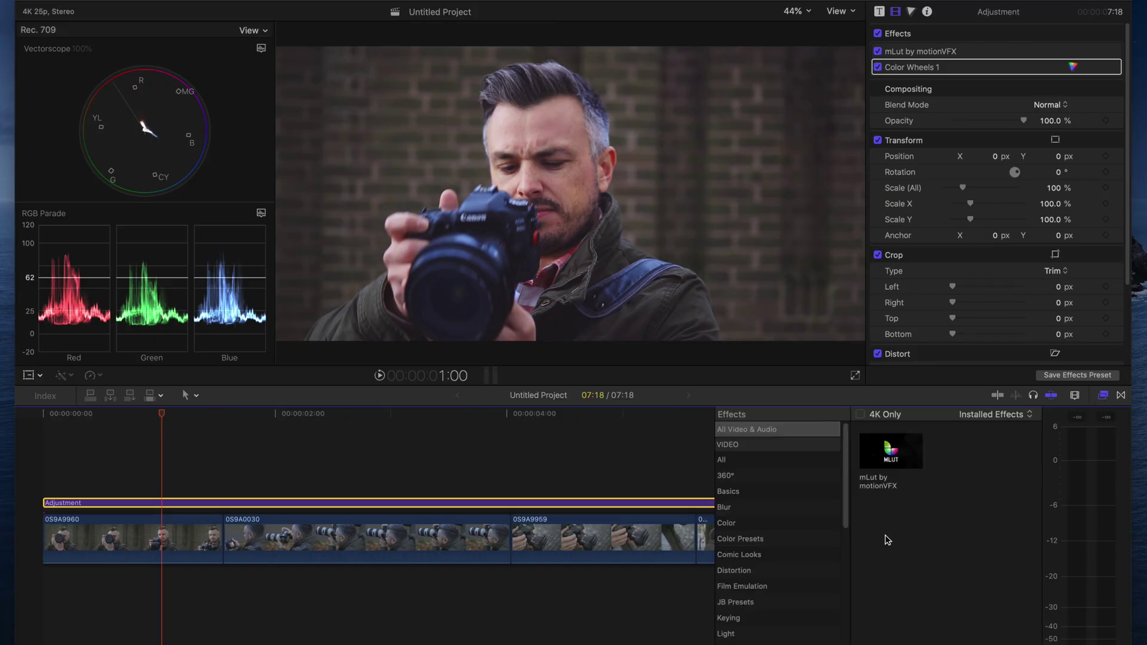
{"action": "left_click", "coordinate": [904, 462]}
{"action": "left_click_drag", "start_coordinate": [907, 457], "coordinate": [293, 503]}
{"action": "key", "text": "super+5"}
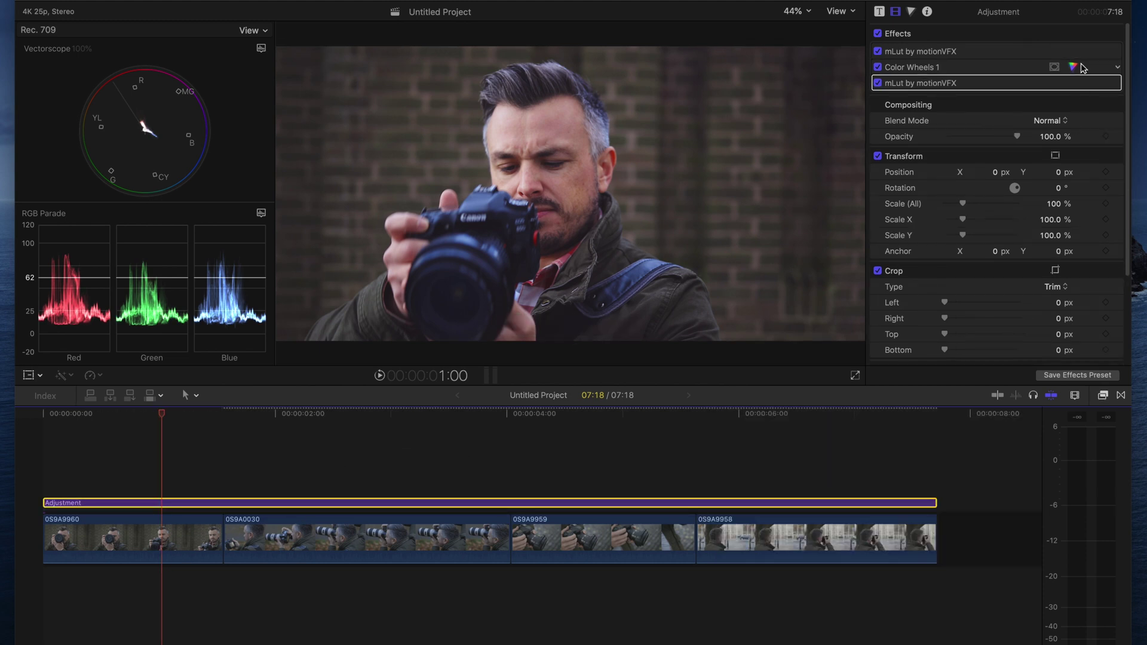
{"action": "left_click", "coordinate": [1100, 83]}
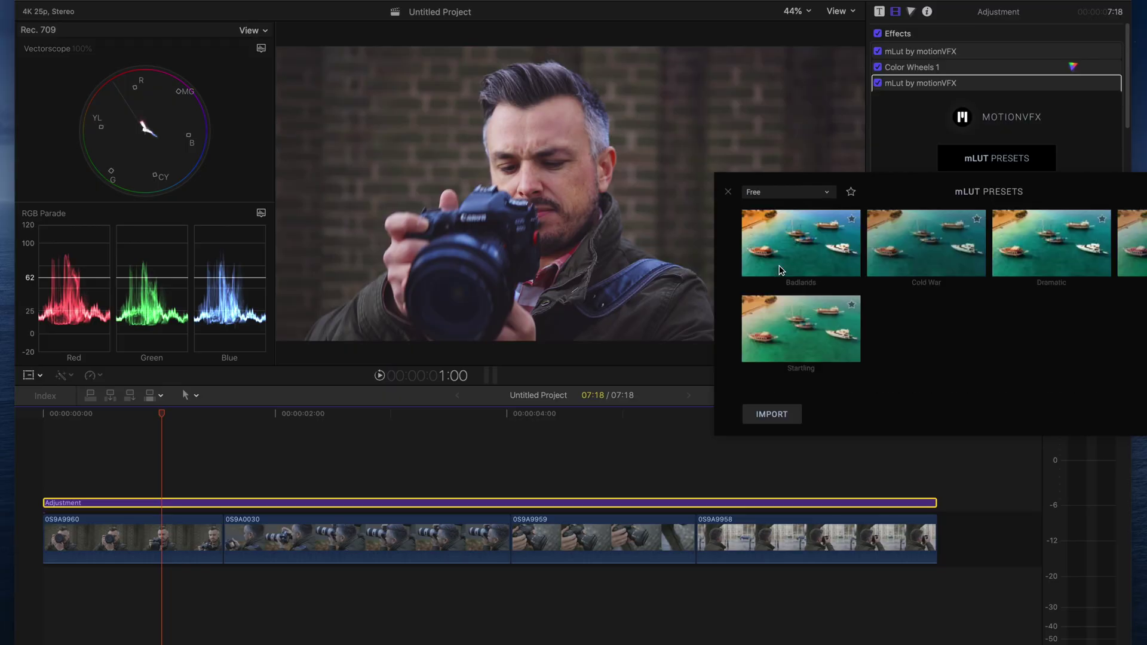
Try the free Badlands and Cold War presets on the second mLut effect
{"action": "left_click", "coordinate": [812, 253]}
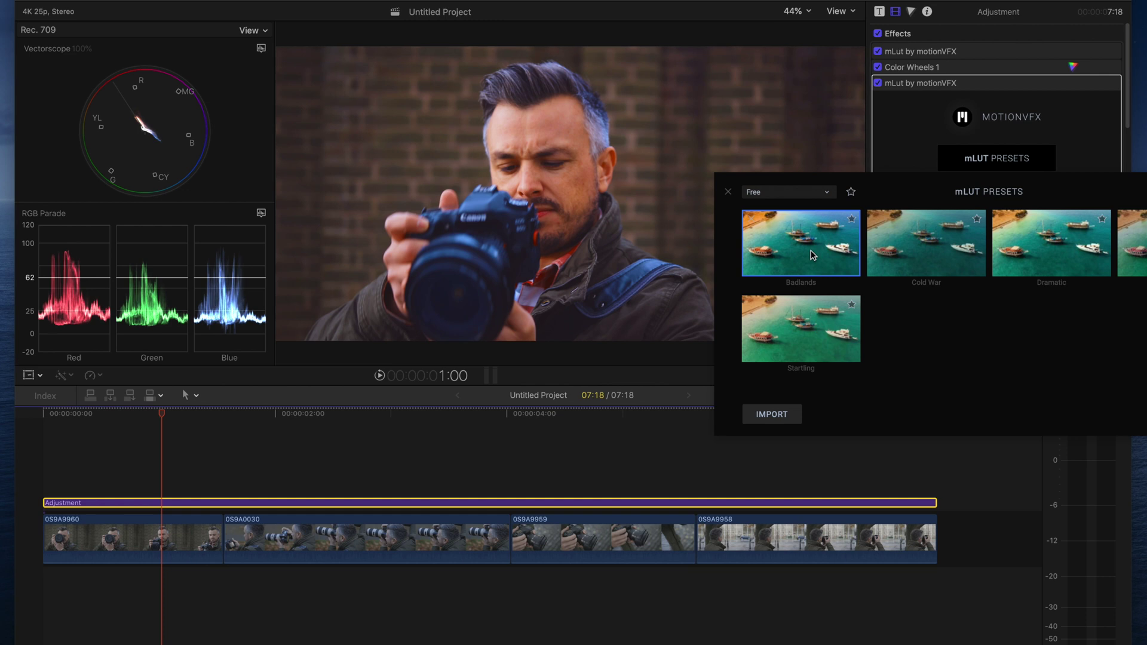
{"action": "left_click", "coordinate": [922, 246]}
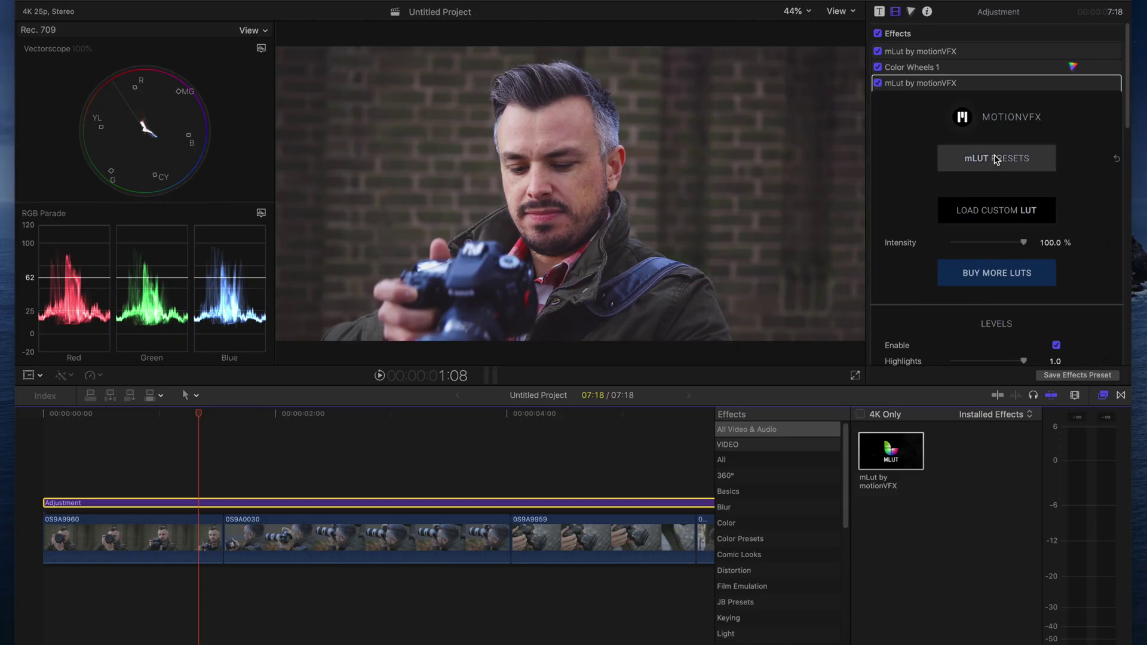
Open the second mLut effect's preset collection and filter it to the first Vintage category
{"action": "left_click", "coordinate": [997, 159]}
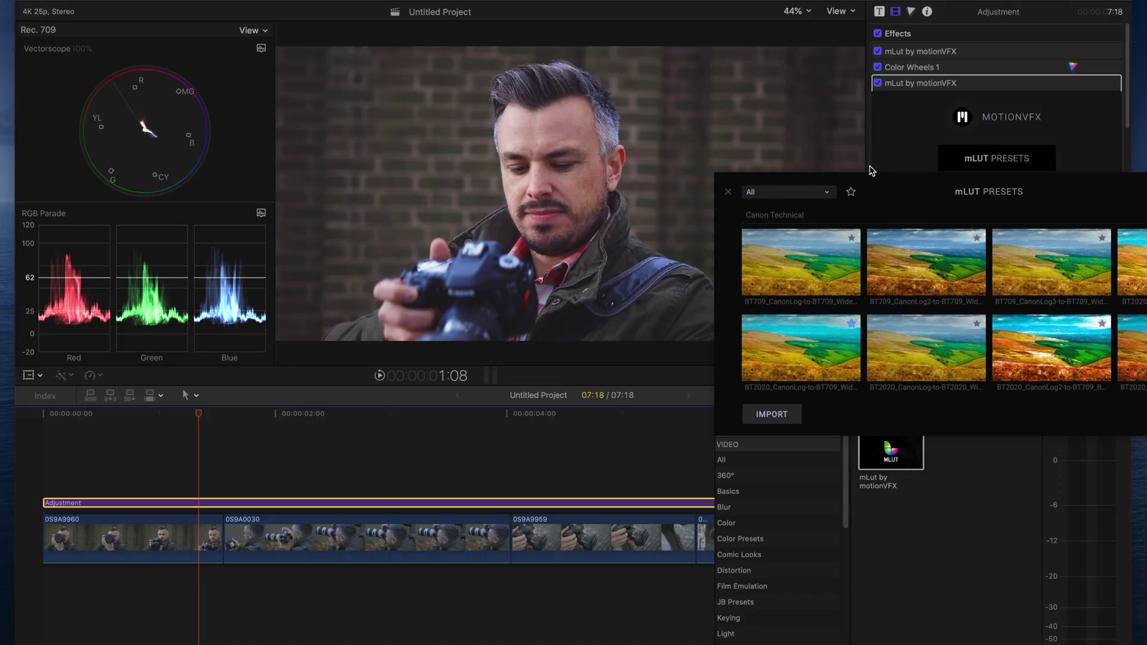
{"action": "left_click", "coordinate": [795, 192]}
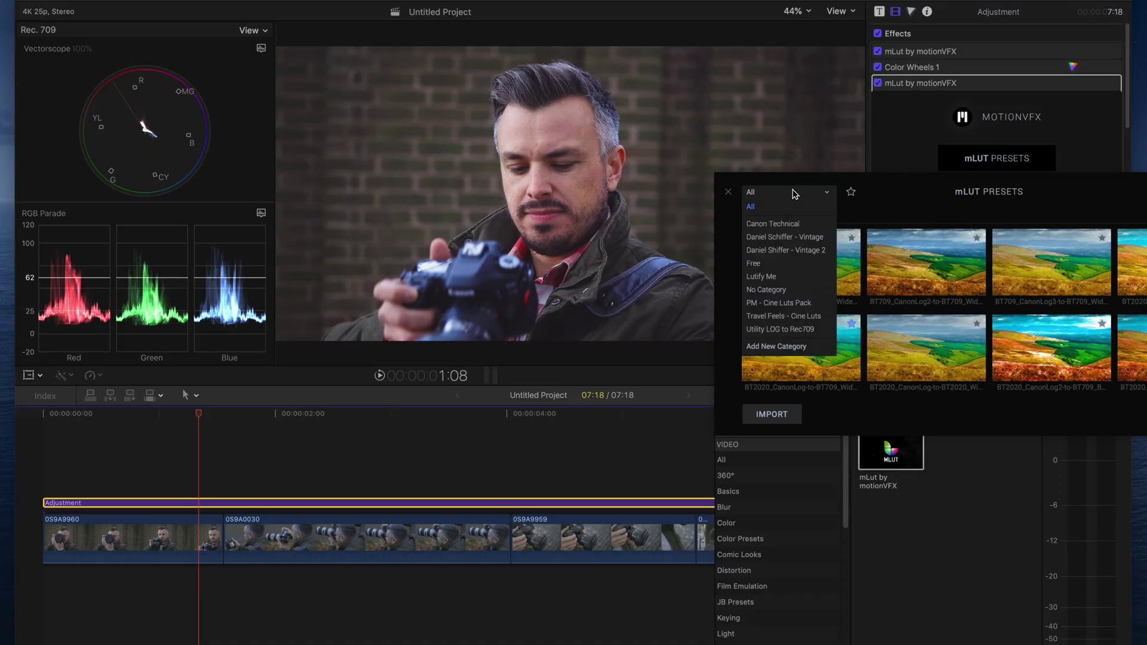
{"action": "left_click", "coordinate": [791, 239]}
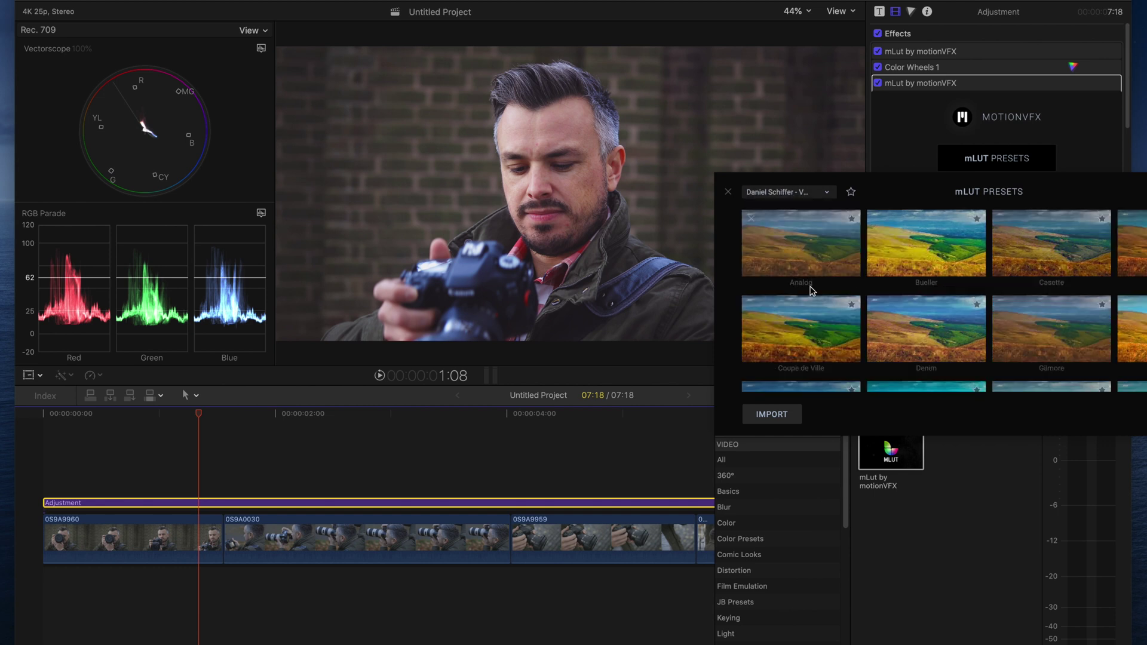
Try the Thrift Shop, Denim, Gilmore and Coupe de Ville presets on the second mLut effect
{"action": "scroll", "coordinate": [812, 291], "scroll_direction": "down", "scroll_amount": 5}
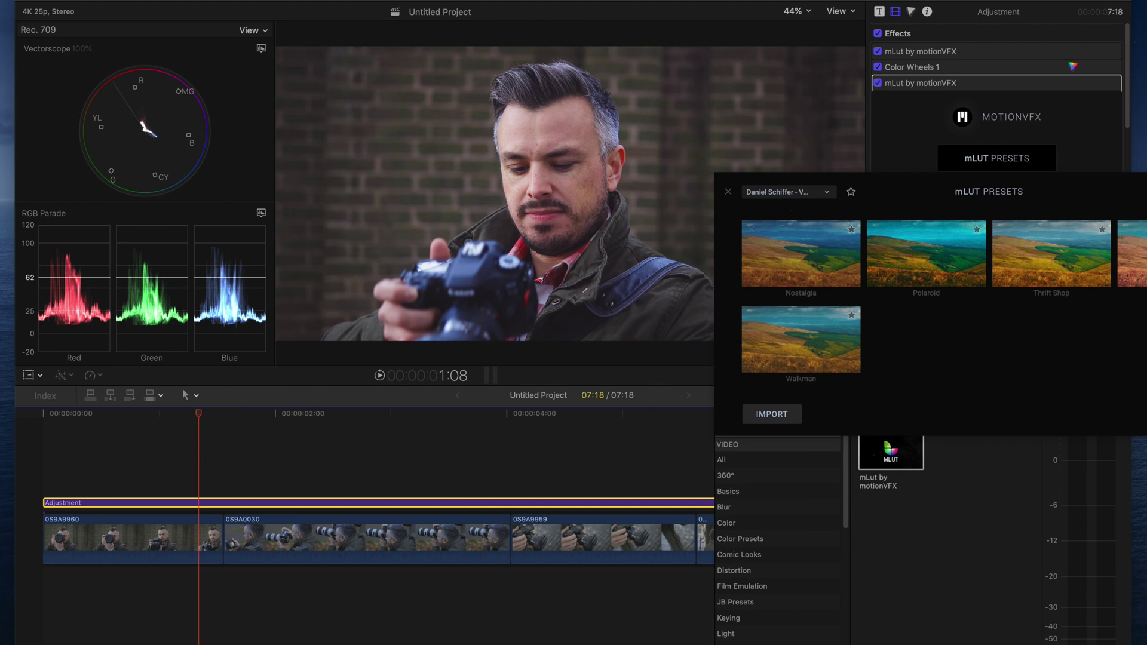
{"action": "left_click", "coordinate": [1042, 253]}
{"action": "scroll", "coordinate": [978, 349], "scroll_direction": "up", "scroll_amount": 1}
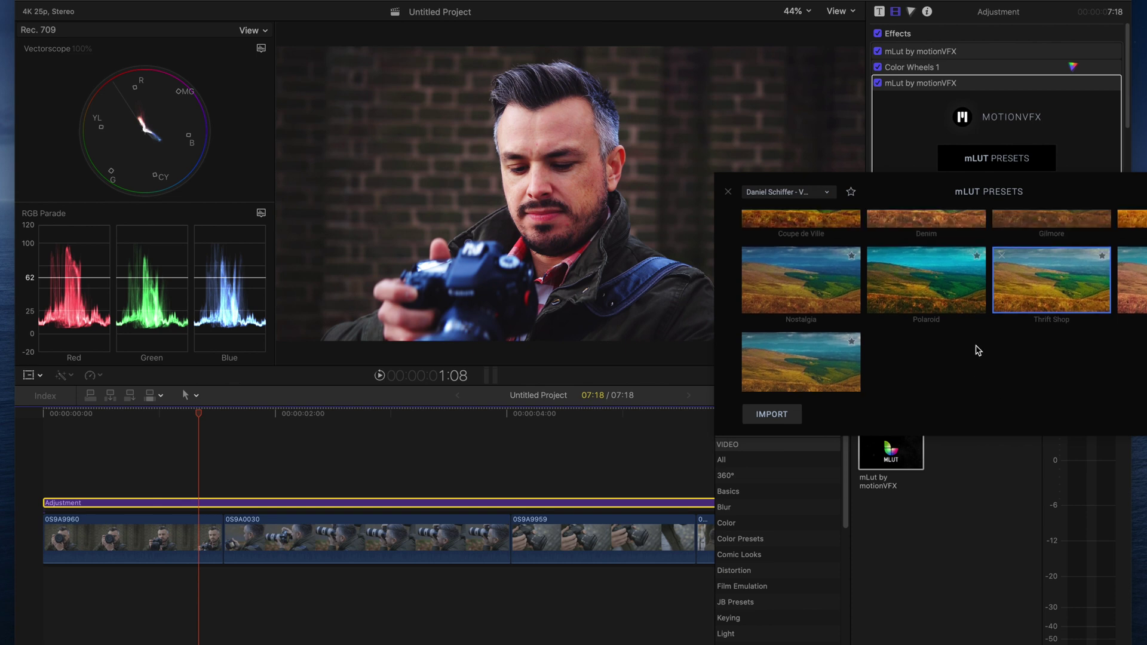
{"action": "scroll", "coordinate": [962, 359], "scroll_direction": "up", "scroll_amount": 3}
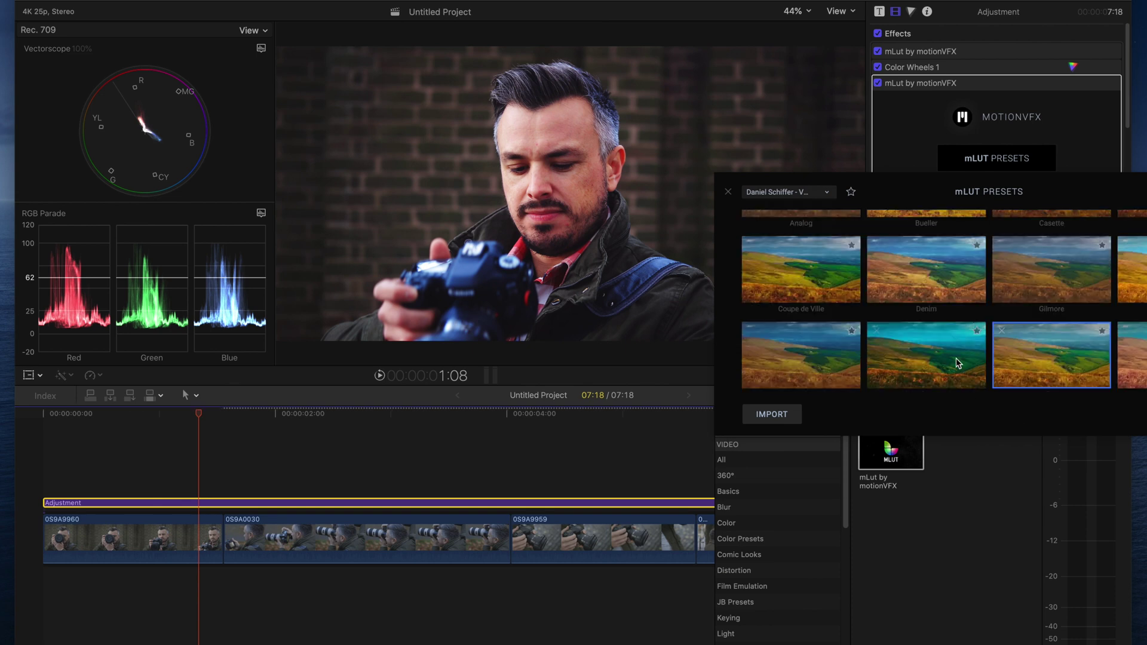
{"action": "left_click", "coordinate": [917, 249]}
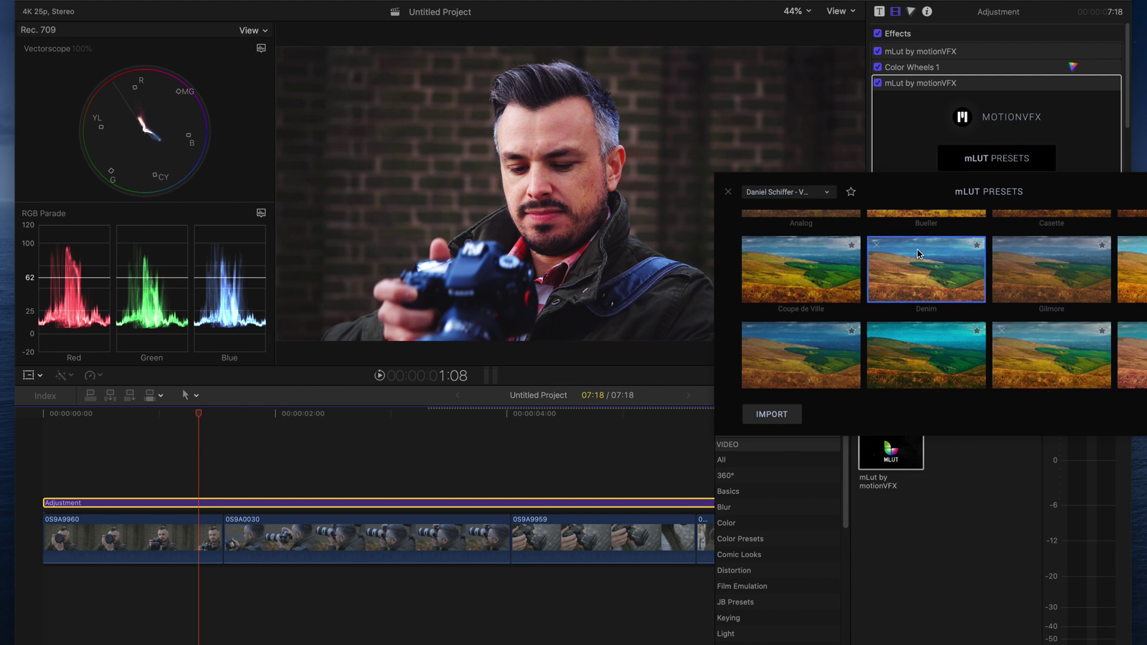
{"action": "scroll", "coordinate": [1040, 290], "scroll_direction": "up", "scroll_amount": 1}
{"action": "left_click", "coordinate": [1031, 304]}
{"action": "left_click", "coordinate": [937, 316]}
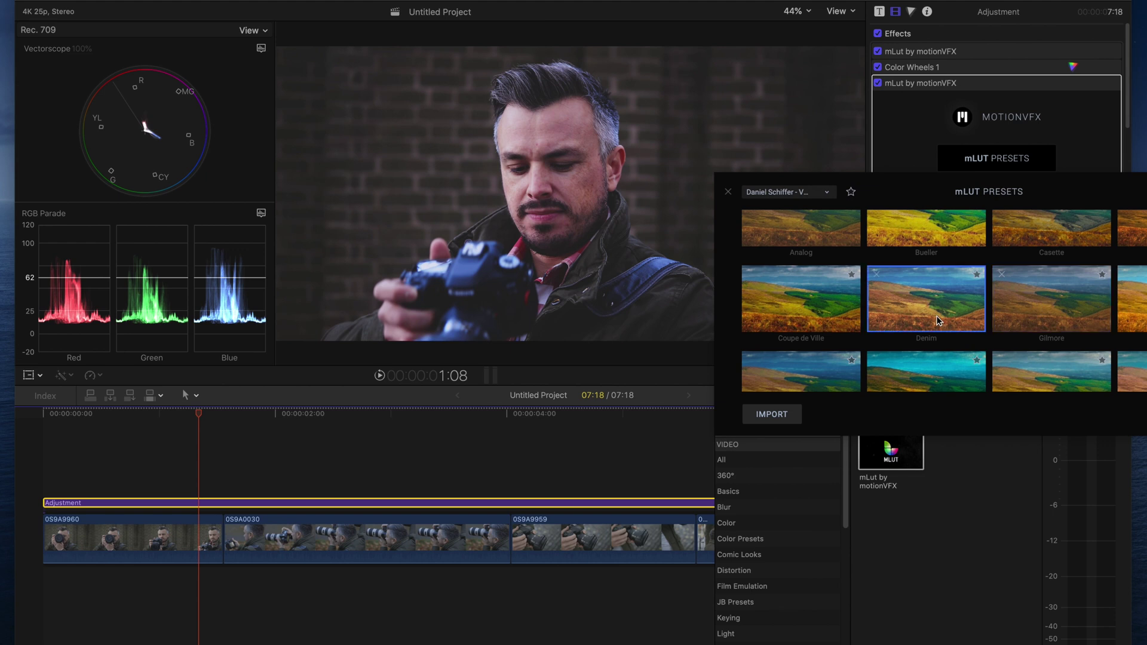
{"action": "left_click", "coordinate": [812, 306]}
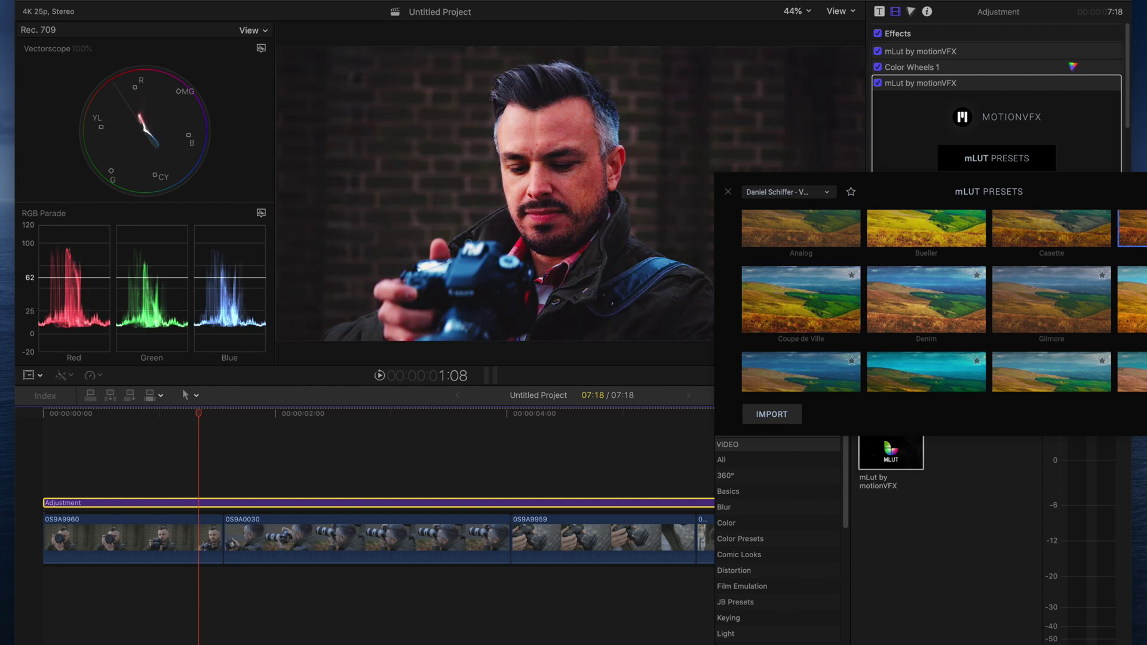
Apply the Thrift Shop preset to the second mLut effect and close the preset collection
{"action": "scroll", "coordinate": [1027, 345], "scroll_direction": "down", "scroll_amount": 2}
{"action": "scroll", "coordinate": [1002, 352], "scroll_direction": "down", "scroll_amount": 2}
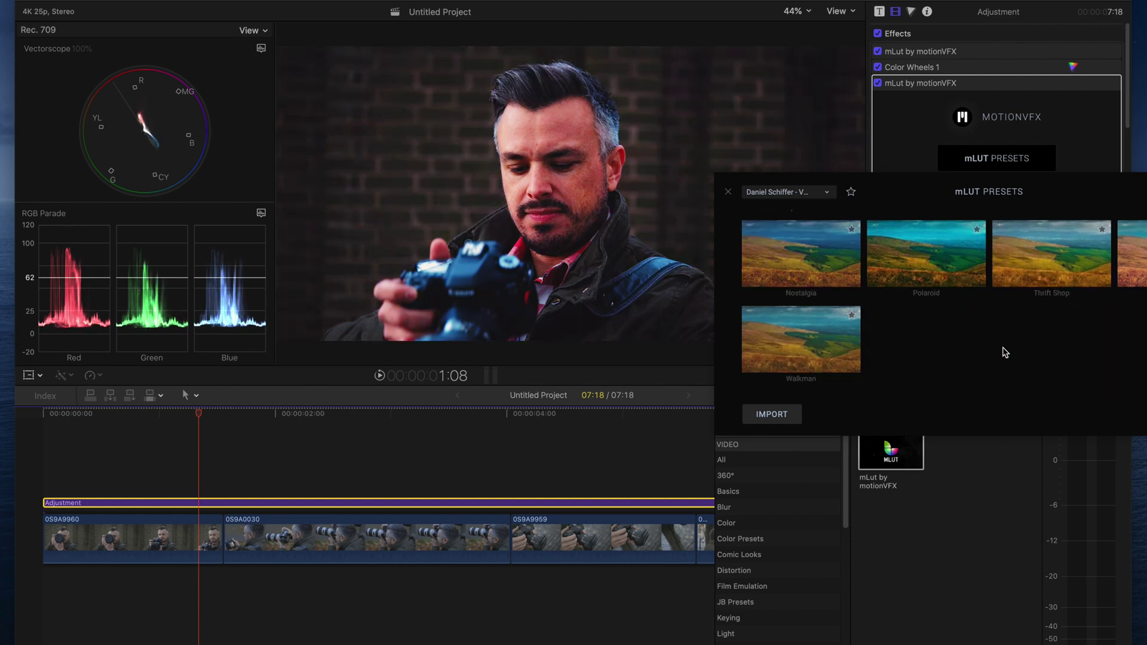
{"action": "left_click", "coordinate": [1047, 242]}
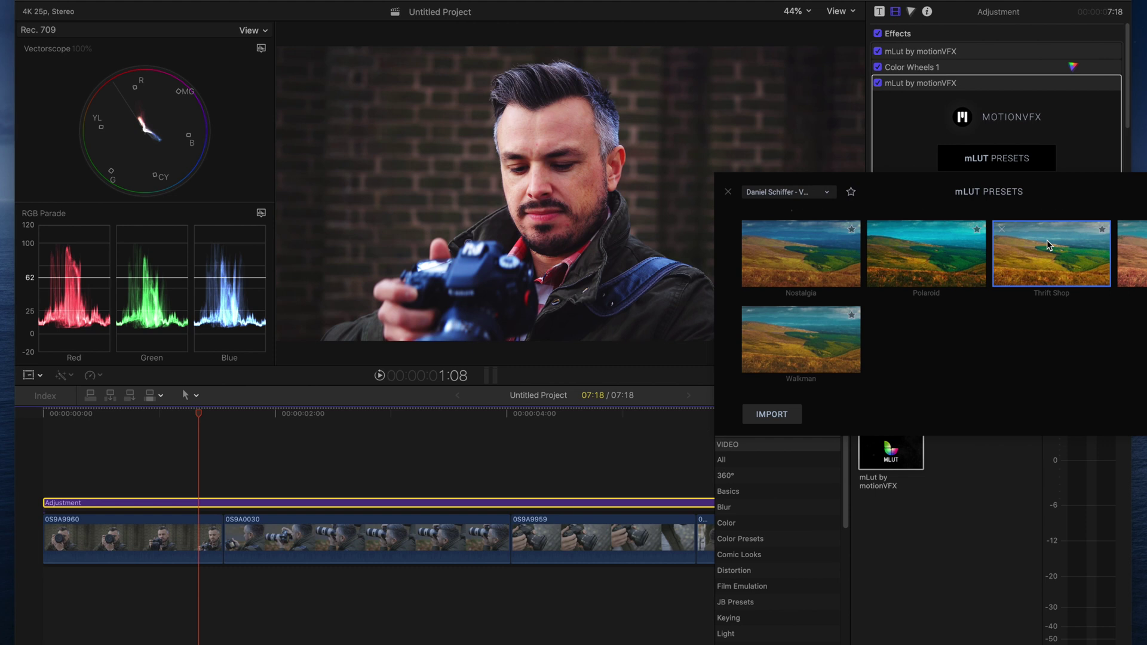
{"action": "key", "text": "Return"}
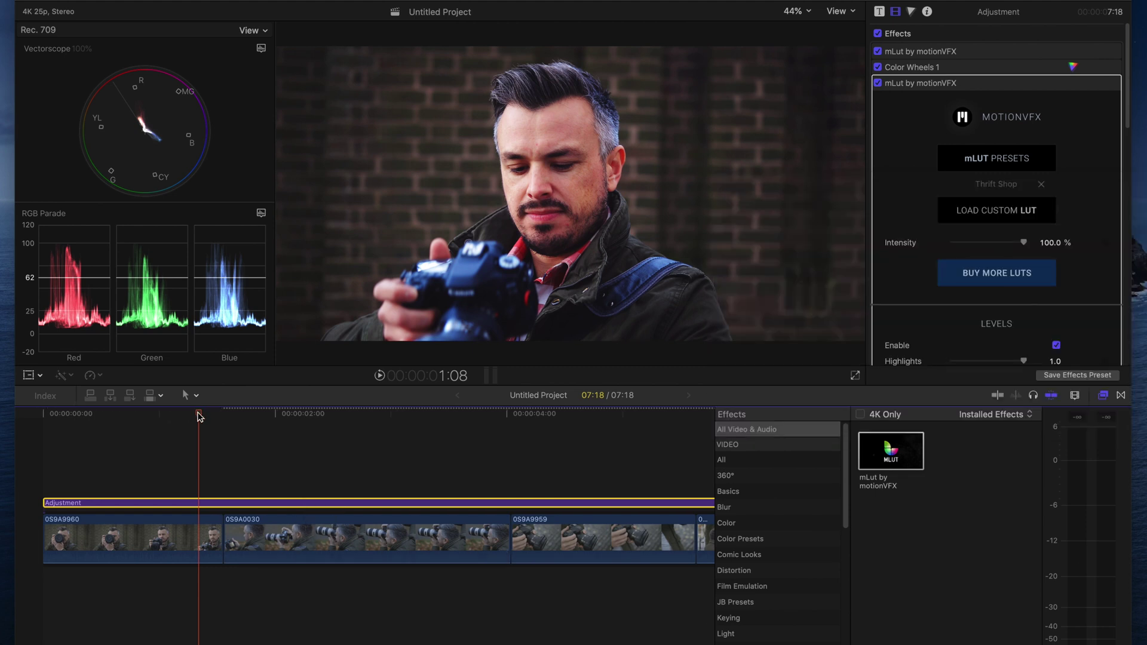
Try the Thrift Shop LUT's Intensity at 0% and at about 64.7% on clip 0S9A9960
{"action": "left_click", "coordinate": [191, 413]}
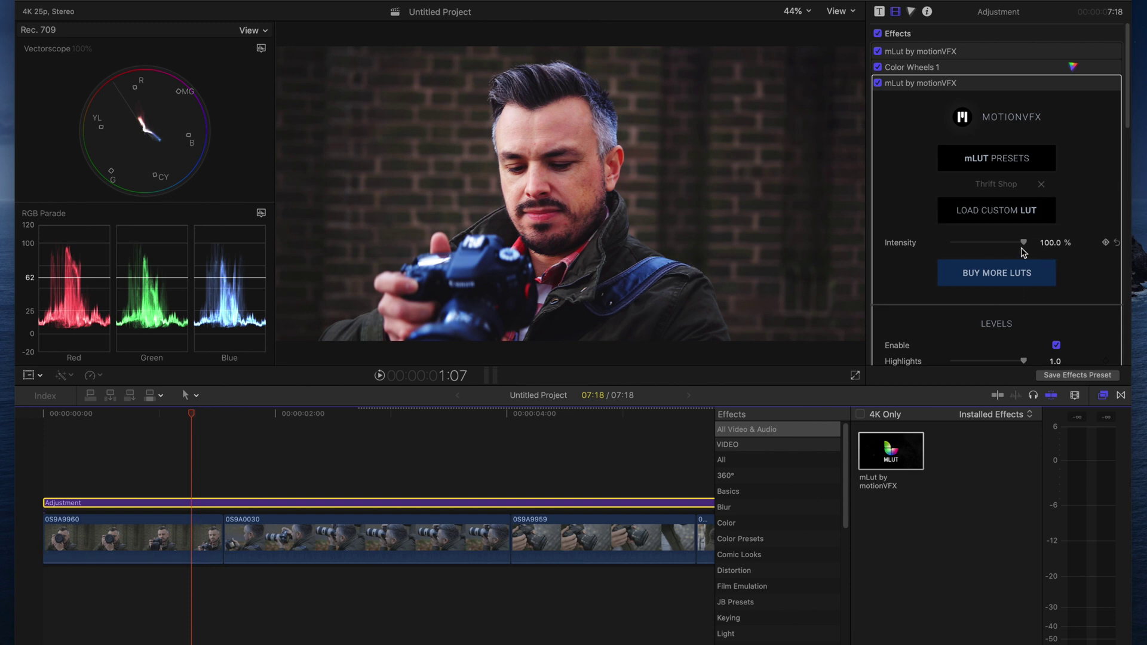
{"action": "left_click_drag", "start_coordinate": [1024, 242], "coordinate": [834, 250]}
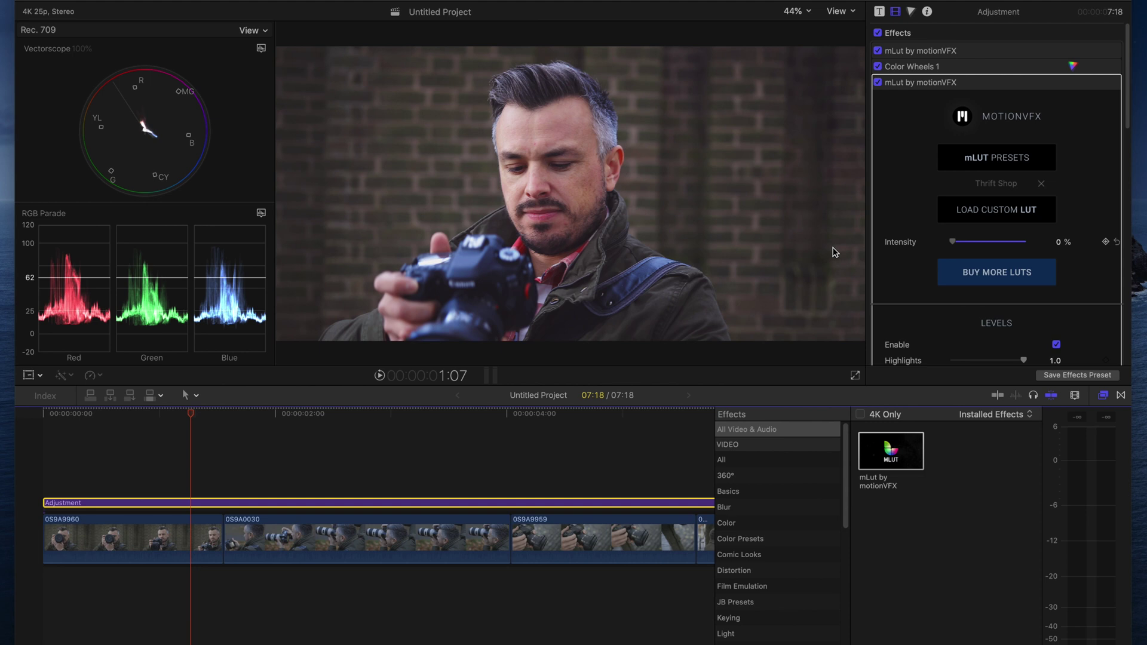
{"action": "left_click_drag", "start_coordinate": [970, 246], "coordinate": [975, 246]}
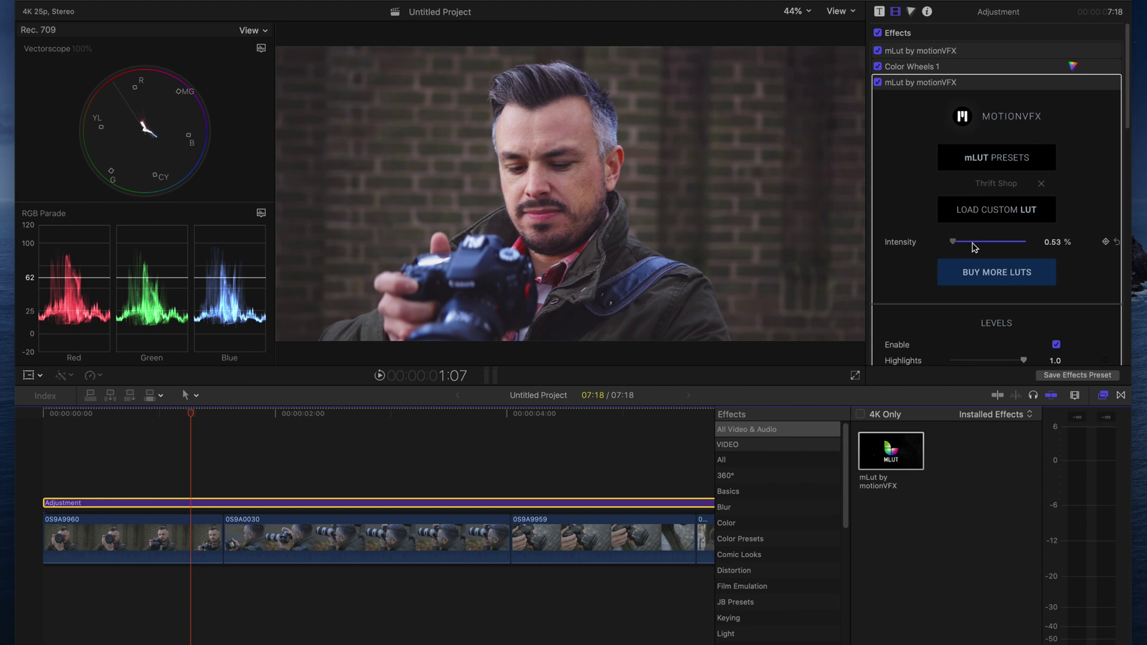
{"action": "left_click", "coordinate": [997, 242]}
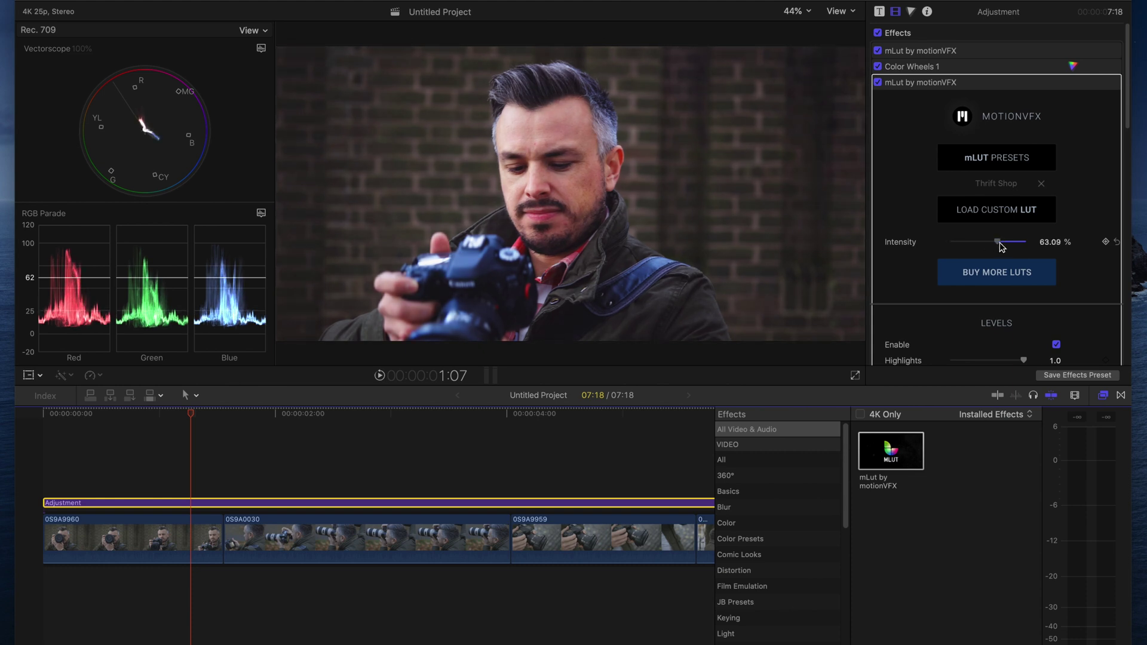
{"action": "left_click_drag", "start_coordinate": [1004, 247], "coordinate": [1003, 246]}
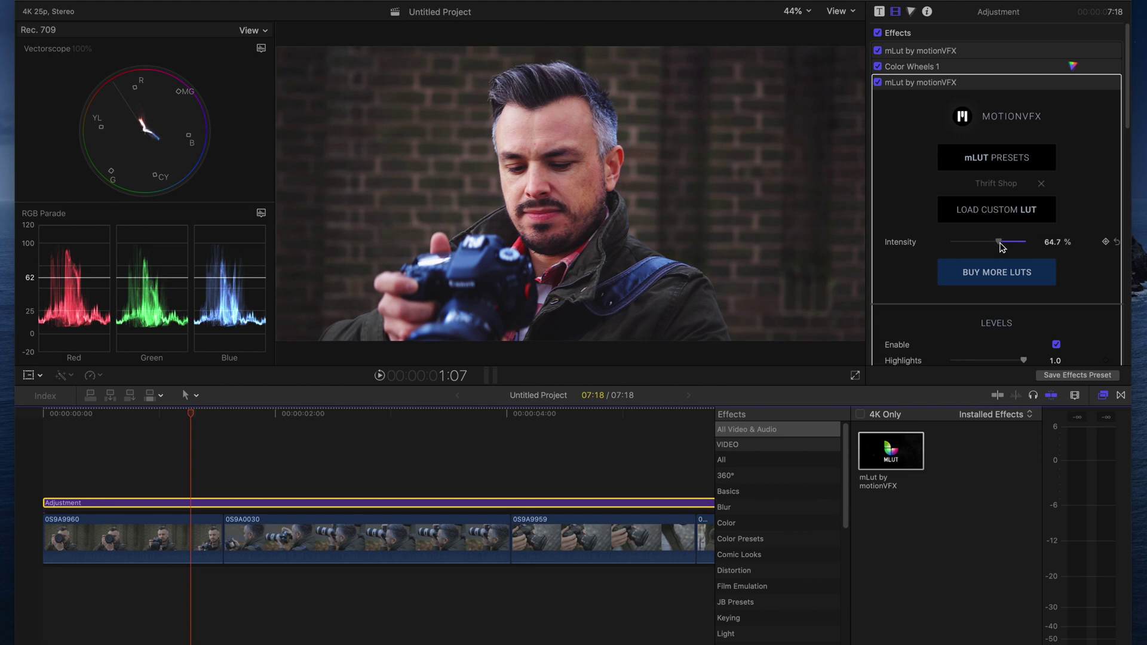
Set the Thrift Shop LUT's Intensity to exactly 65%
{"action": "left_click", "coordinate": [1052, 246]}
{"action": "type", "text": "65"}
{"action": "key", "text": "Return"}
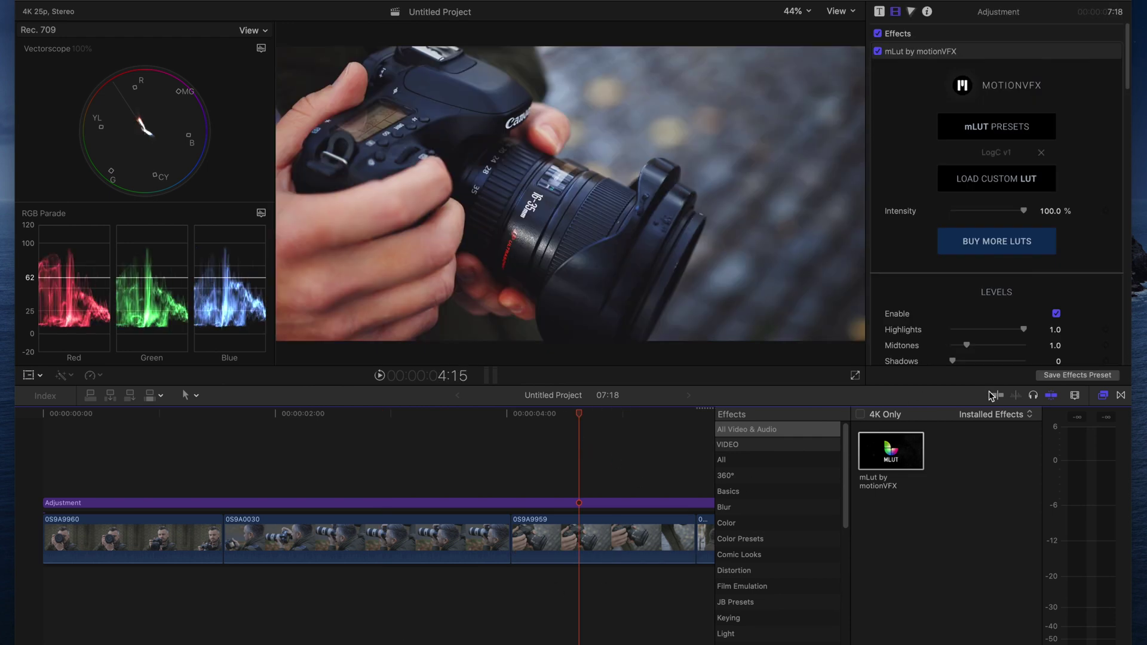
Hide the effects browser and check the grade on clip 0S9A9958
{"action": "left_click", "coordinate": [1103, 396]}
{"action": "left_click", "coordinate": [809, 450]}
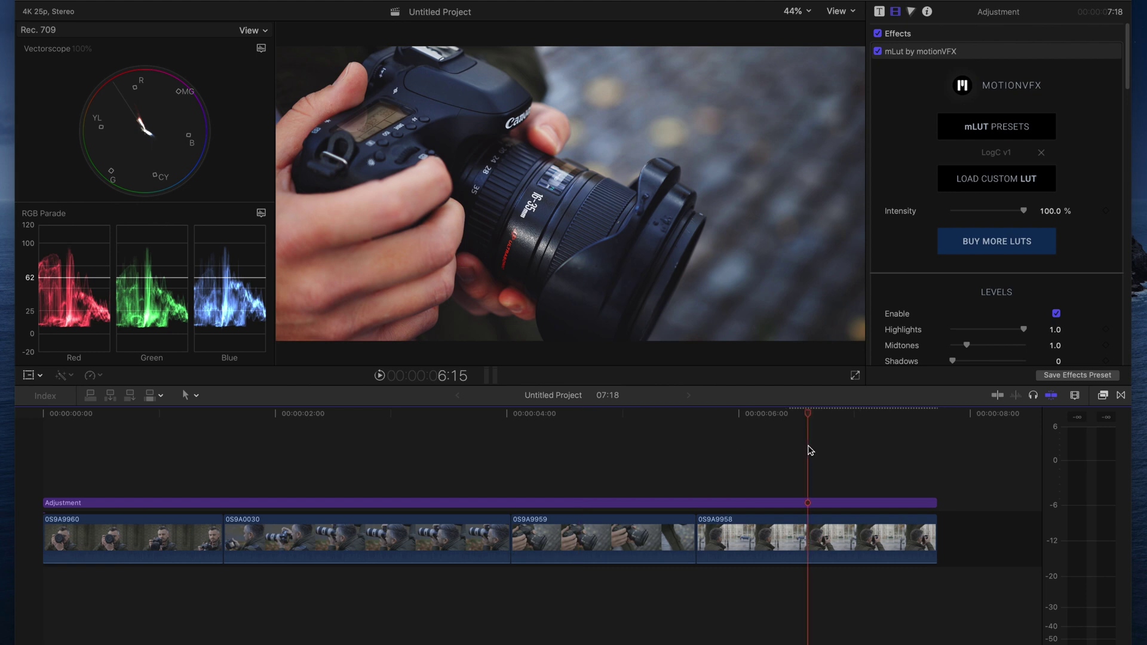
{"action": "left_click", "coordinate": [886, 439]}
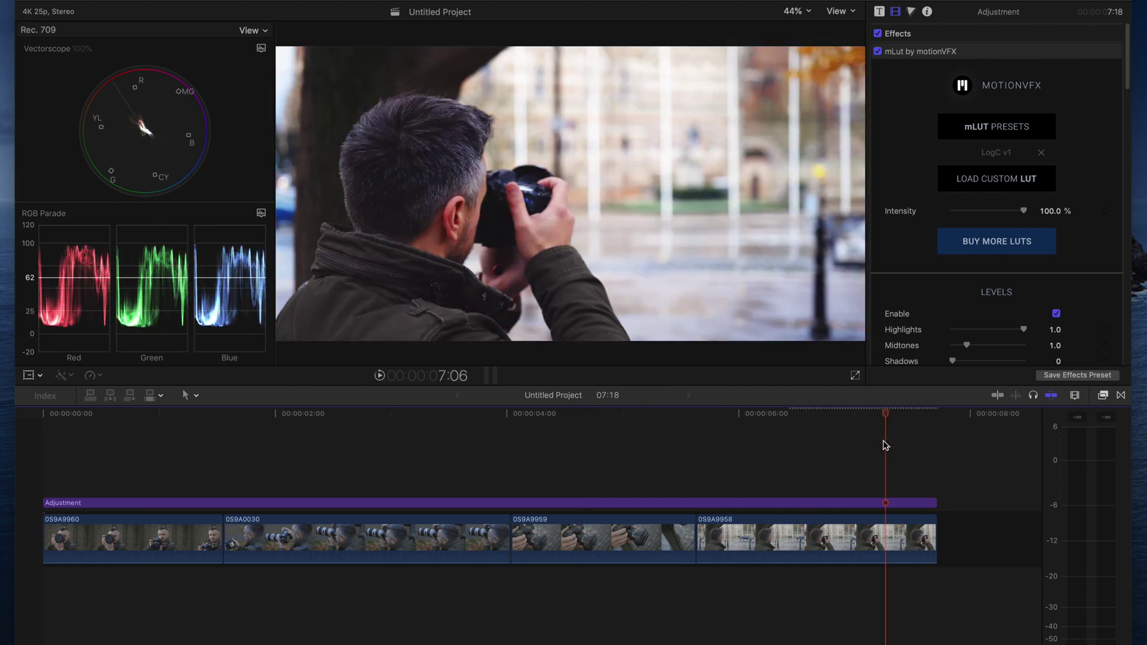
Check the grade on clips 0S9A9958 and 0S9A0030, and add a Color Curves correction to the adjustment layer
{"action": "left_click", "coordinate": [760, 453]}
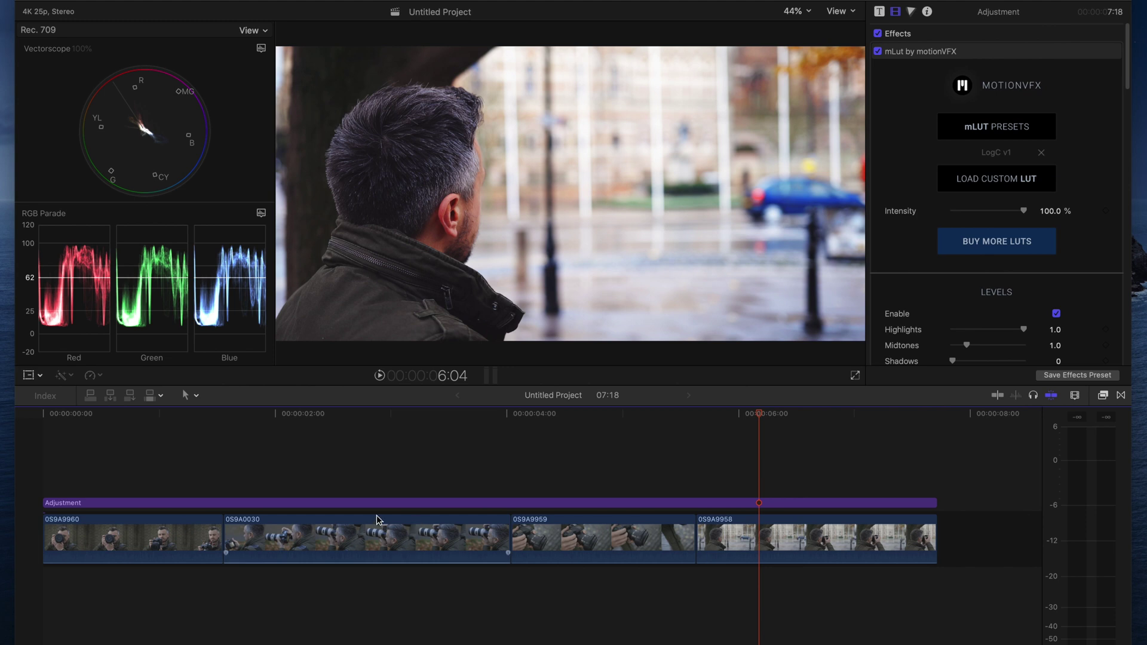
{"action": "left_click", "coordinate": [396, 467]}
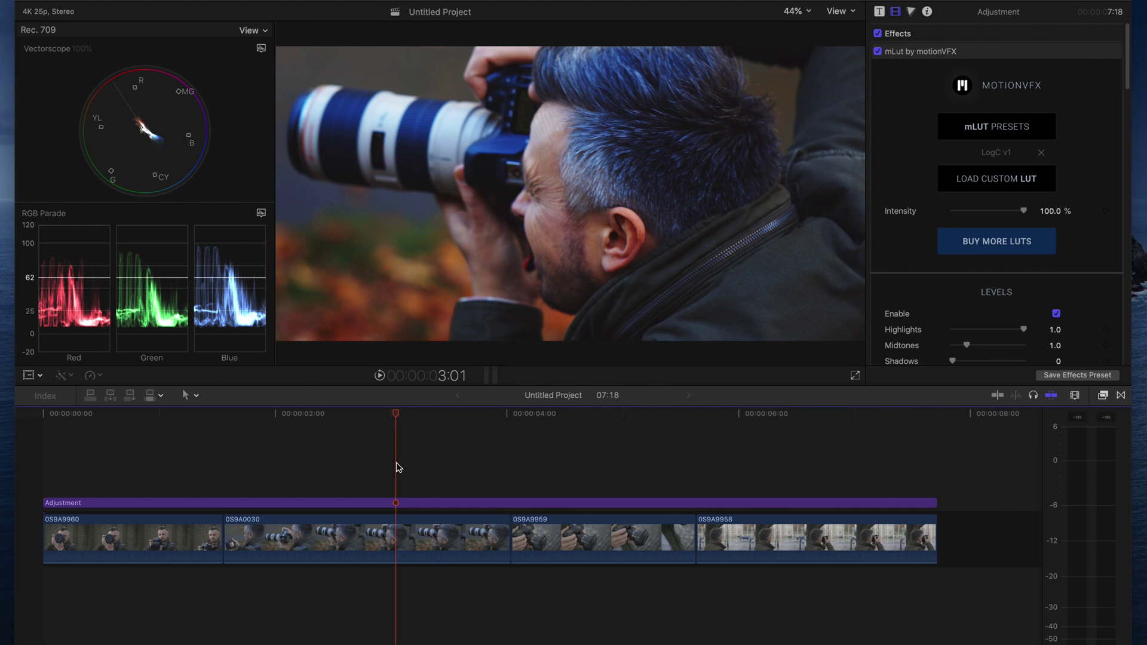
{"action": "left_click", "coordinate": [360, 505]}
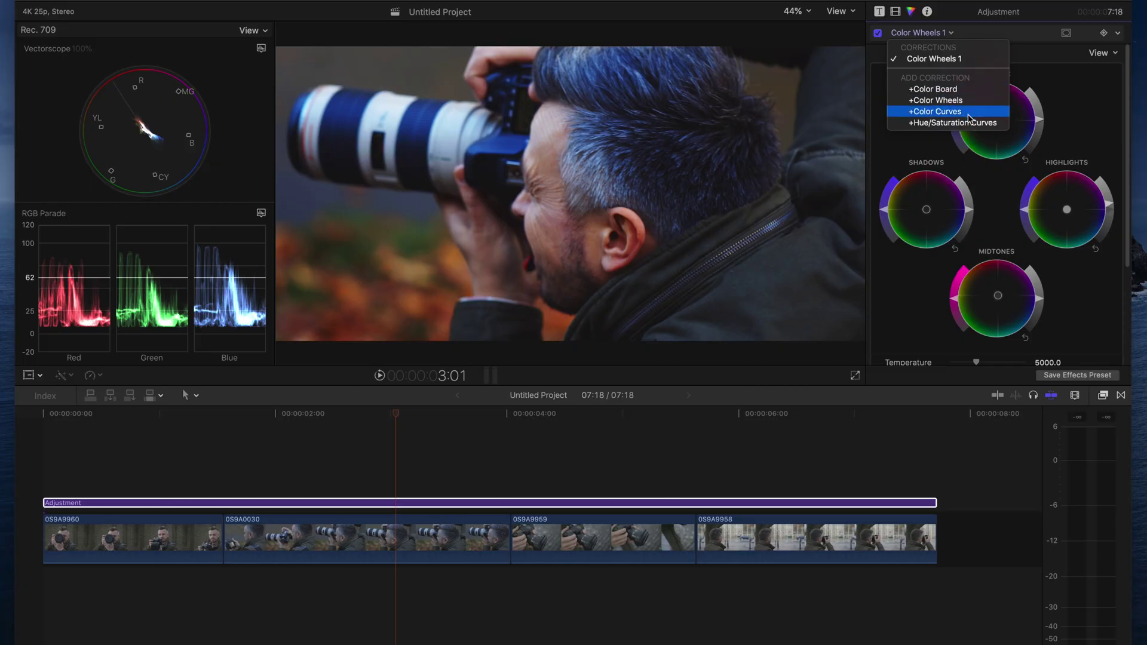
{"action": "left_click", "coordinate": [969, 118]}
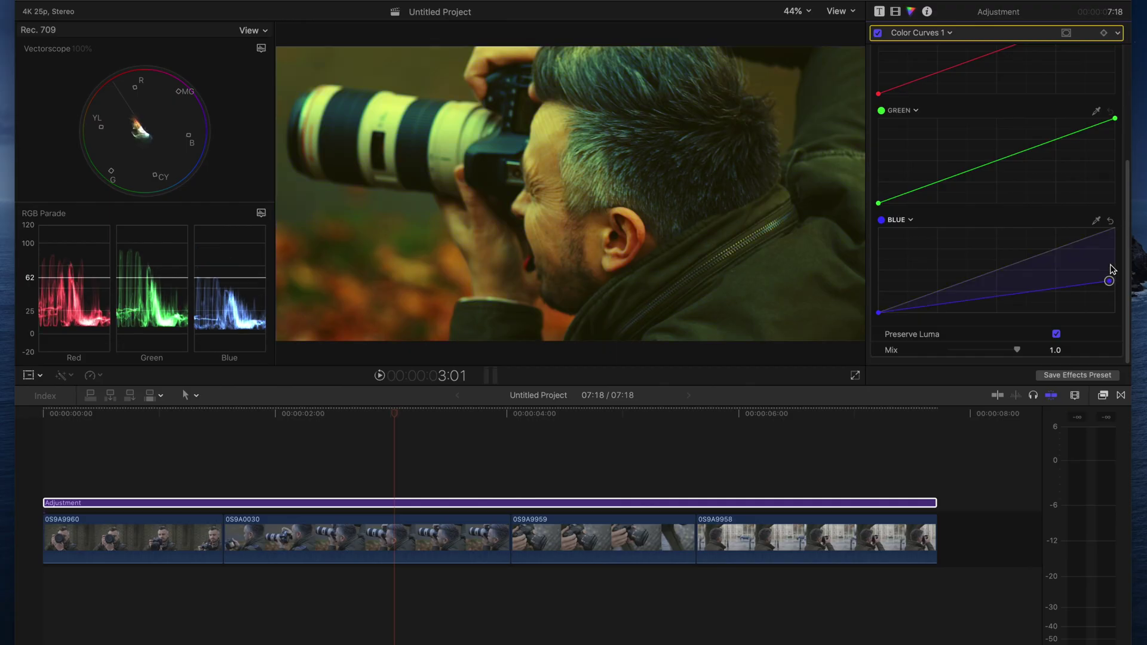
Try extreme highlight and shadow shifts on the Blue curve and reset that curve
{"action": "left_click_drag", "start_coordinate": [1109, 269], "coordinate": [875, 228]}
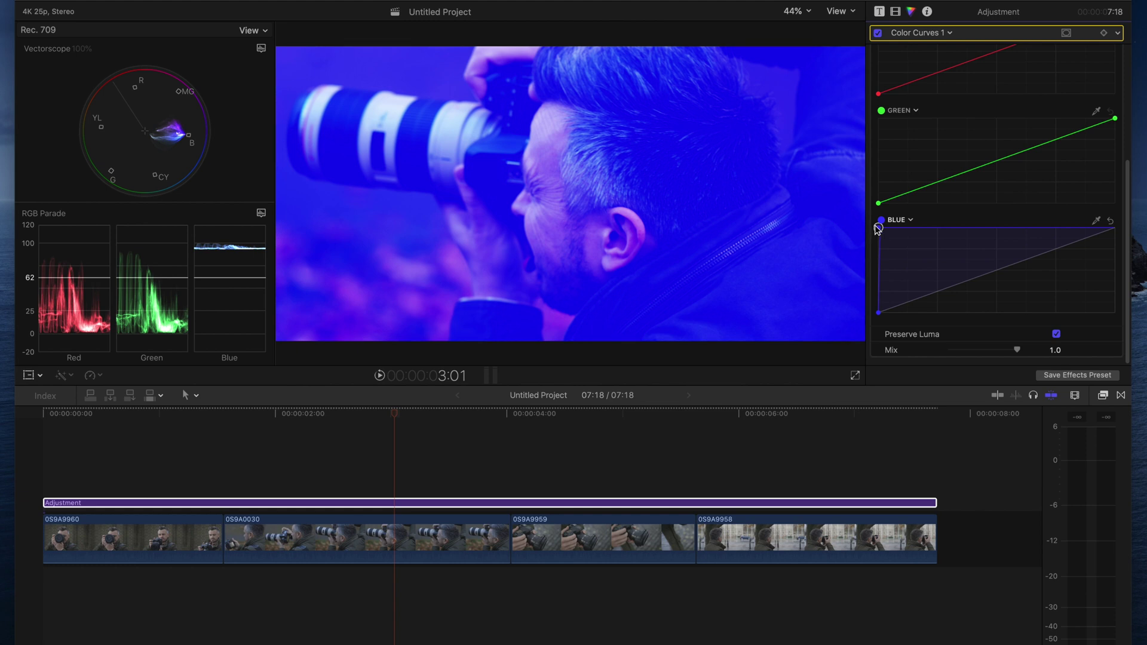
{"action": "left_click_drag", "start_coordinate": [877, 229], "coordinate": [970, 253]}
{"action": "left_click", "coordinate": [1109, 221]}
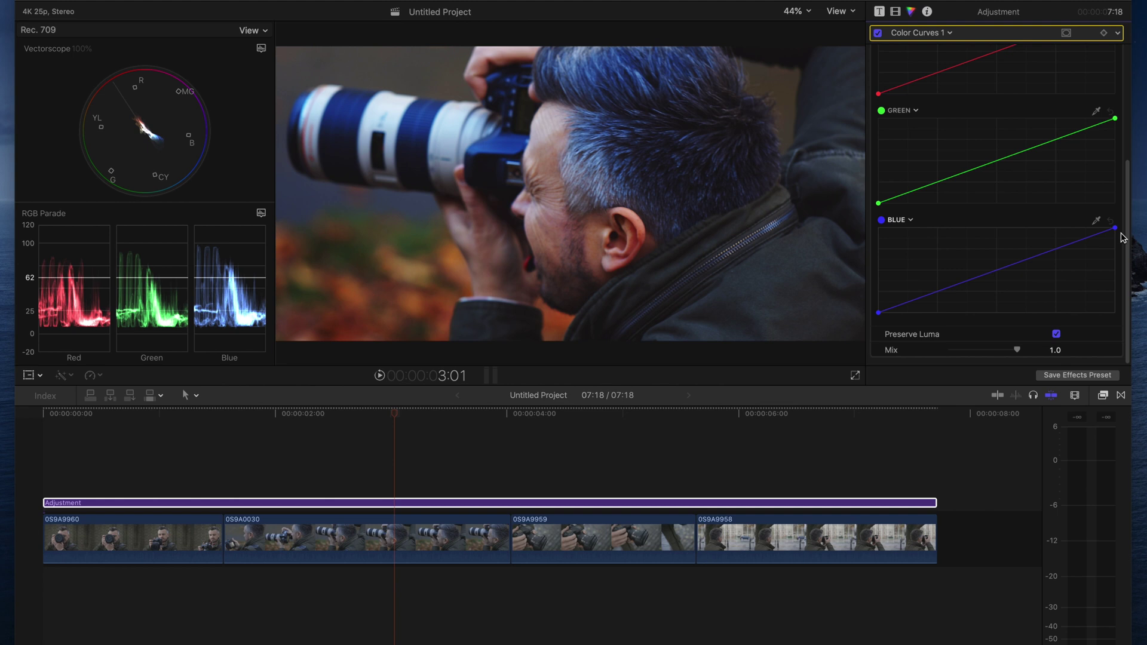
Add six evenly spaced control points along the lower half of the Luma curve
{"action": "scroll", "coordinate": [915, 179], "scroll_direction": "up", "scroll_amount": 5}
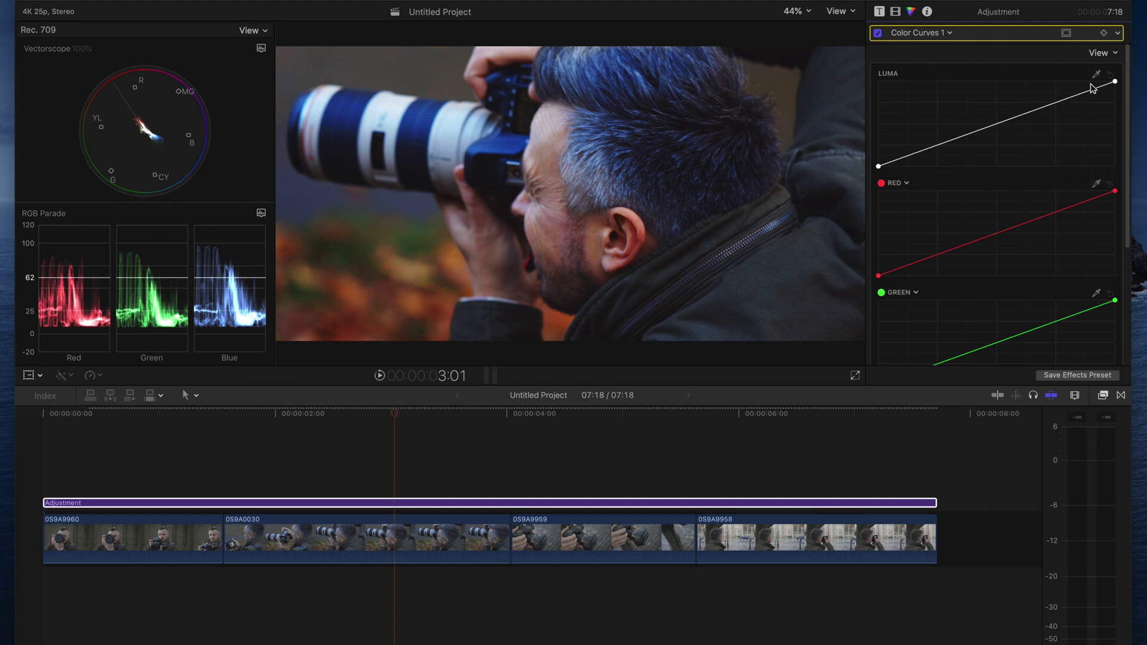
{"action": "left_click", "coordinate": [898, 160]}
{"action": "left_click", "coordinate": [916, 153]}
{"action": "left_click", "coordinate": [937, 145]}
{"action": "left_click", "coordinate": [958, 137]}
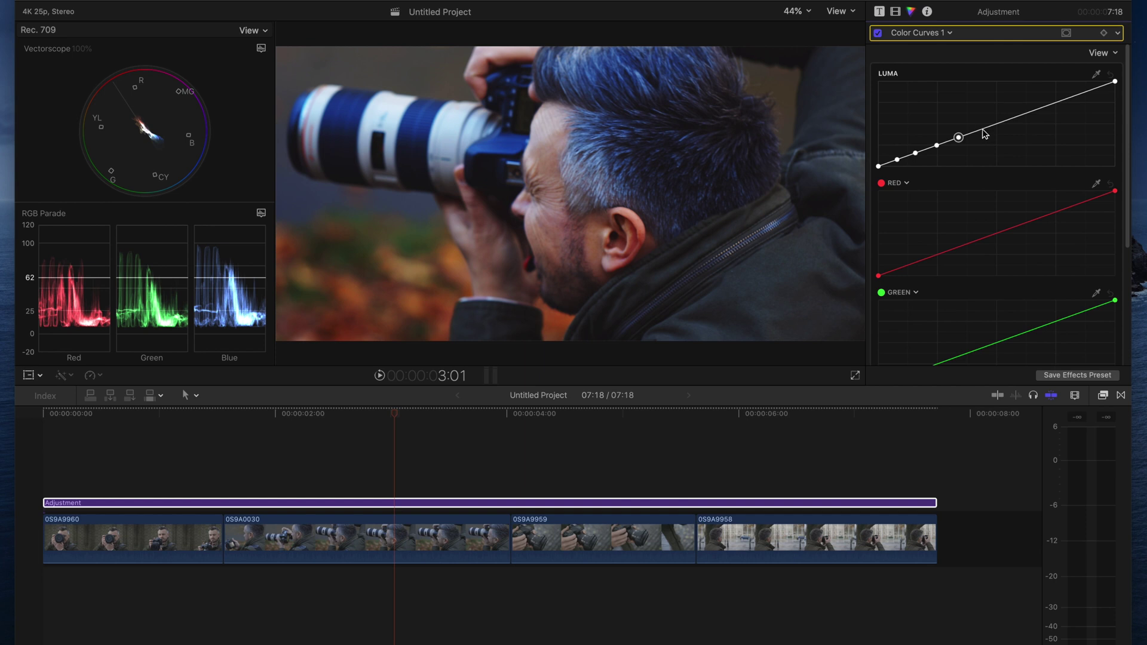
{"action": "left_click", "coordinate": [979, 130]}
{"action": "left_click", "coordinate": [997, 123]}
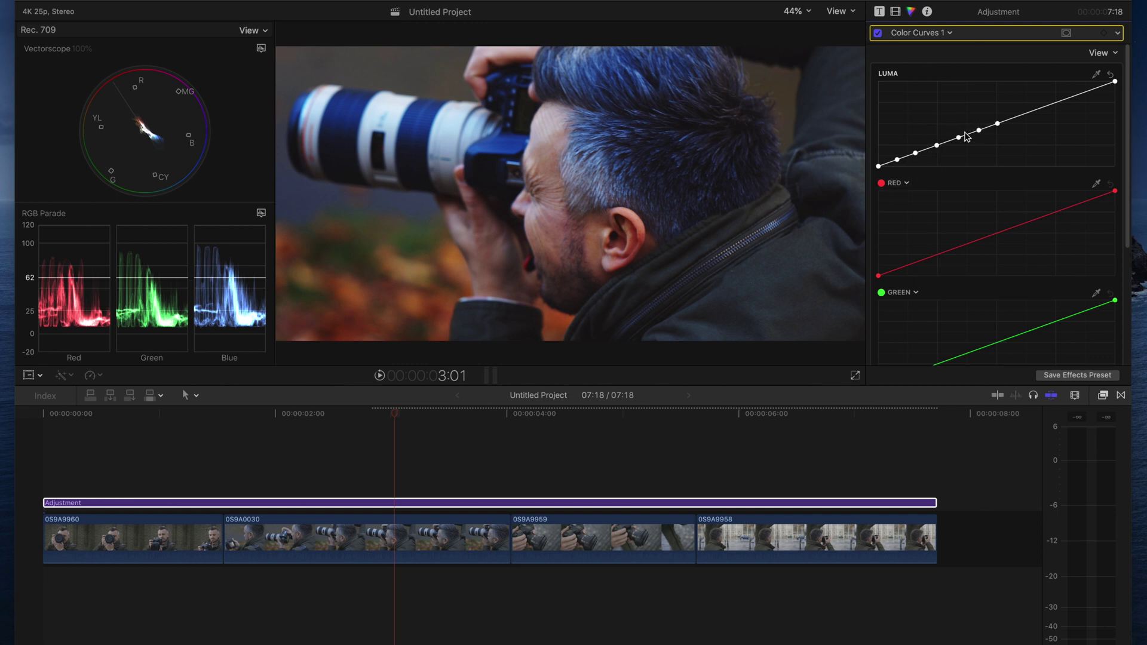
Try raising the first added Luma point slightly and to the maximum, and return it to the diagonal
{"action": "mouse_move", "coordinate": [879, 165]}
{"action": "left_mouse_down"}
{"action": "mouse_move", "coordinate": [879, 153]}
{"action": "mouse_move", "coordinate": [879, 163]}
{"action": "left_mouse_up"}
{"action": "left_click_drag", "start_coordinate": [901, 164], "coordinate": [899, 159]}
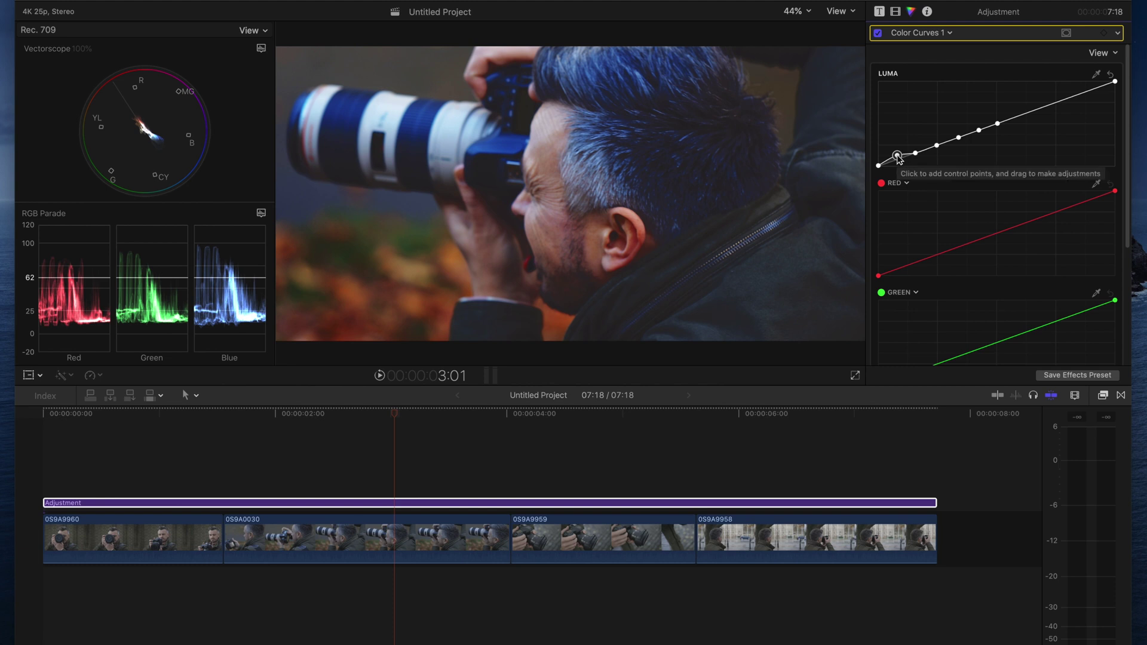
{"action": "left_click_drag", "start_coordinate": [899, 159], "coordinate": [899, 165]}
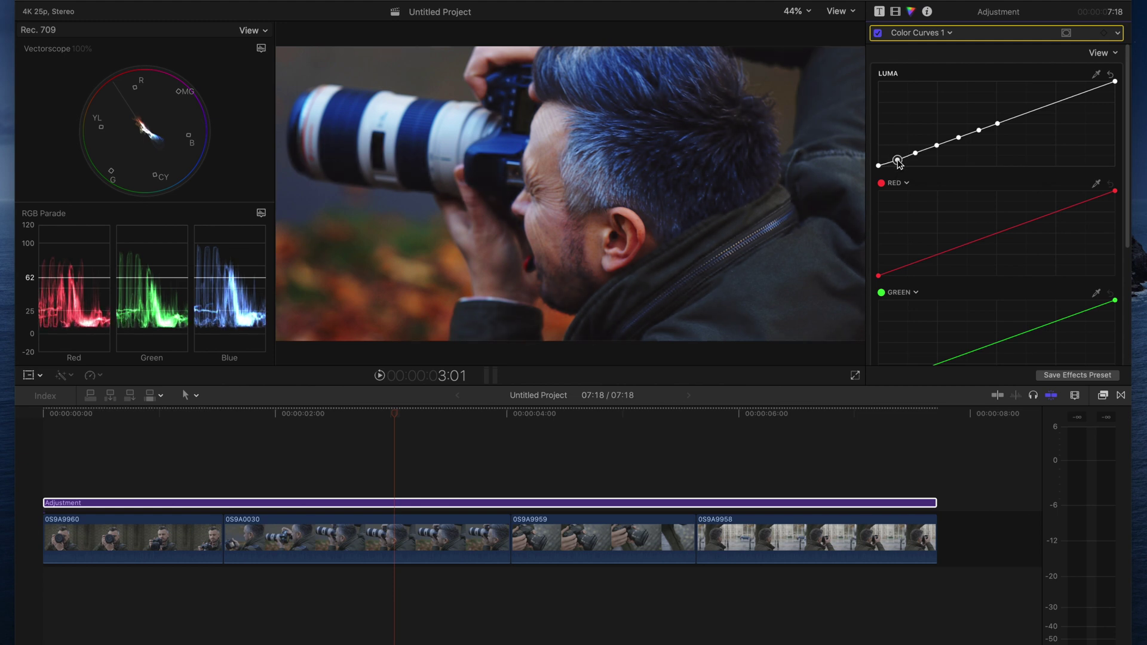
{"action": "left_click_drag", "start_coordinate": [898, 161], "coordinate": [896, 74]}
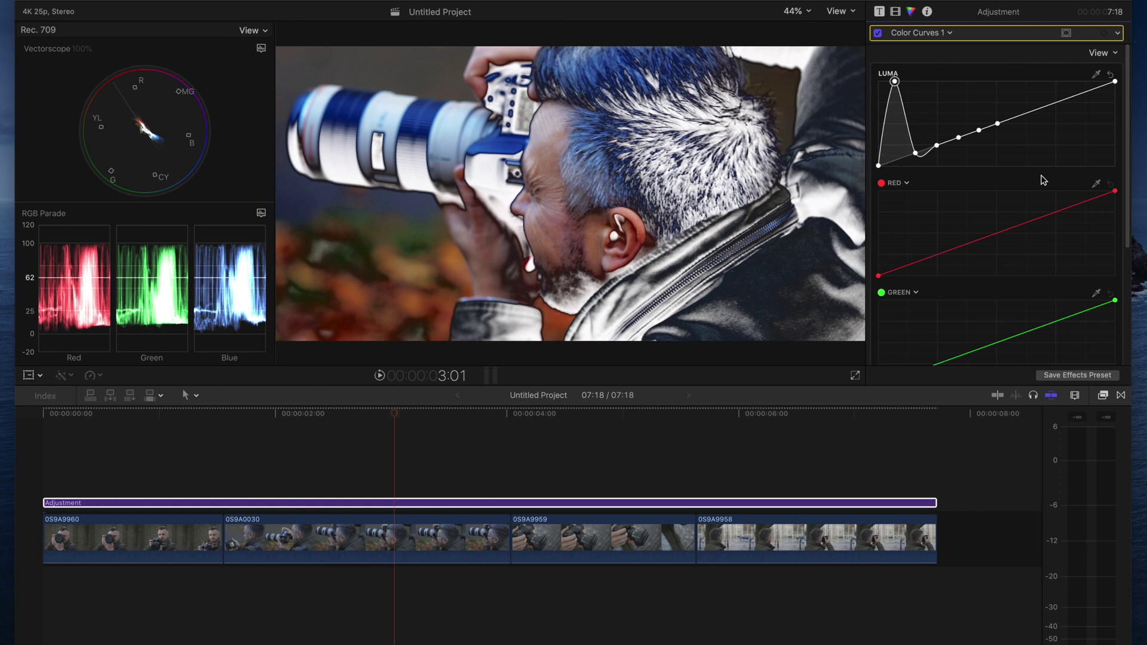
{"action": "left_click_drag", "start_coordinate": [892, 157], "coordinate": [893, 163]}
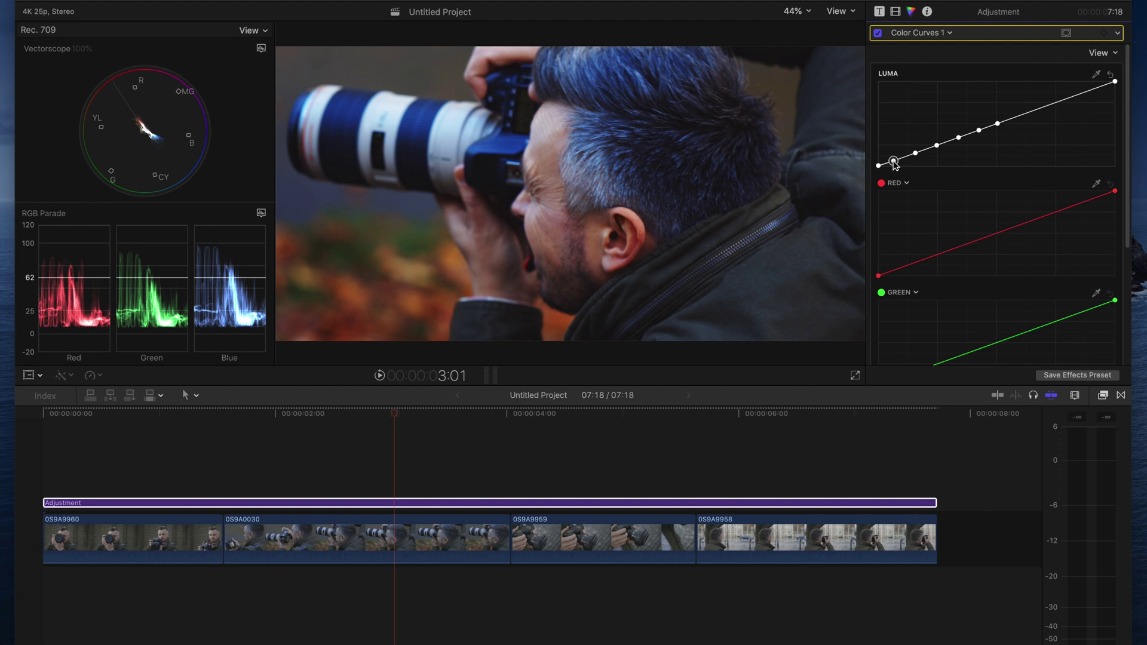
Lift the darkest Luma points slightly and compare the image with the Color Curves correction off and on
{"action": "left_click", "coordinate": [916, 154]}
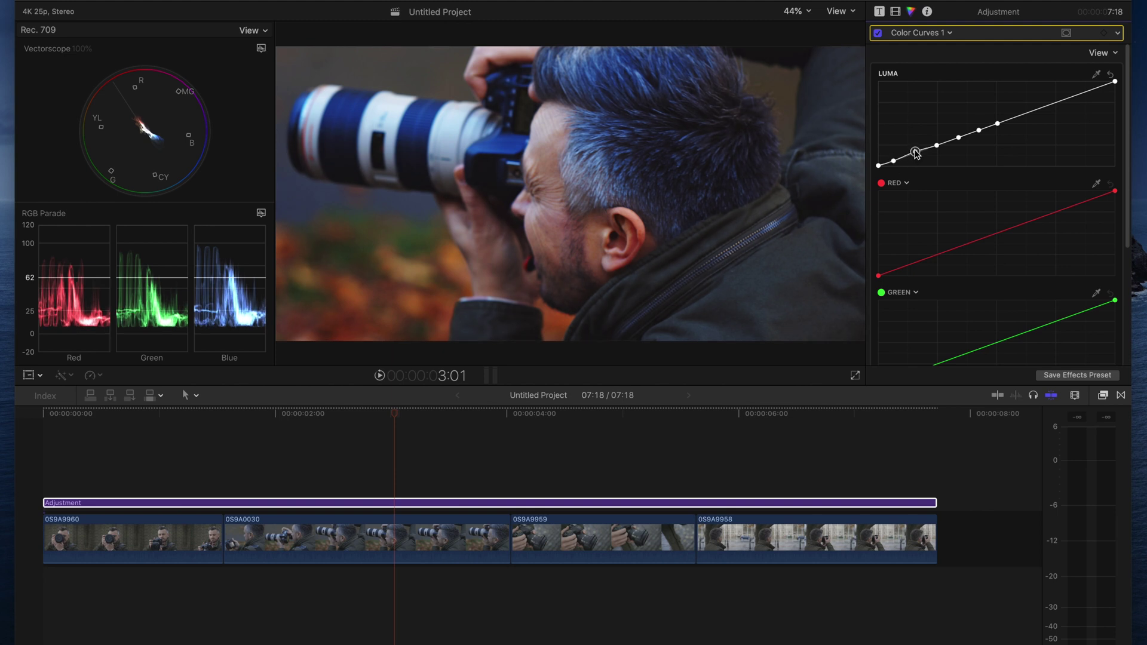
{"action": "left_click_drag", "start_coordinate": [895, 161], "coordinate": [879, 161]}
{"action": "left_click", "coordinate": [878, 165]}
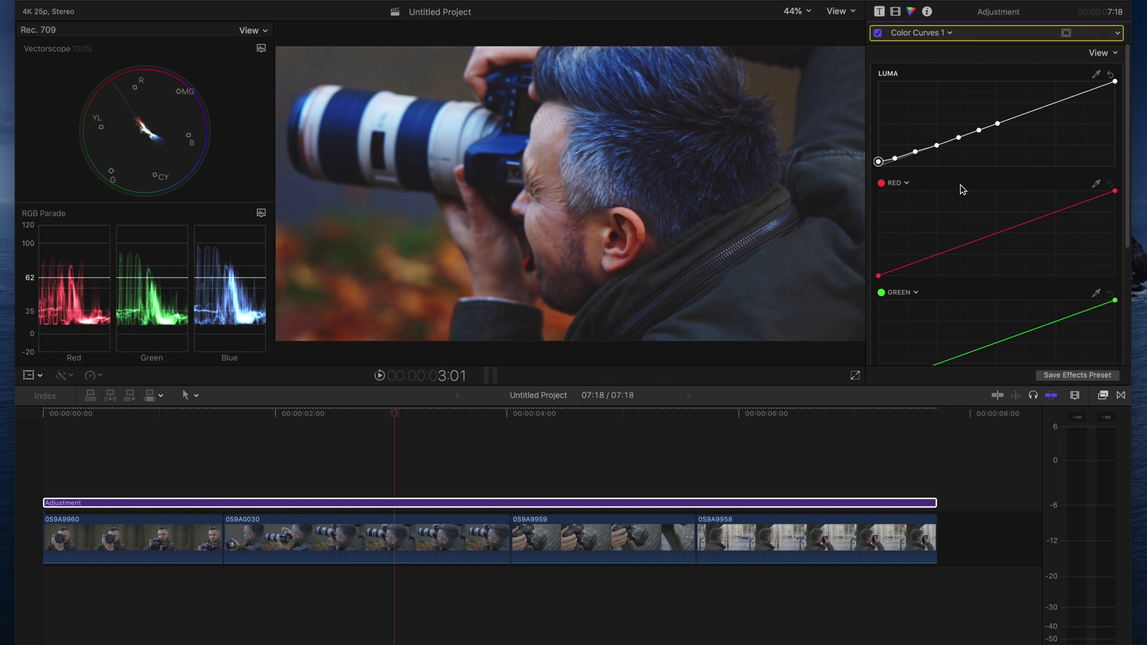
{"action": "left_click", "coordinate": [877, 33]}
{"action": "left_click", "coordinate": [877, 34]}
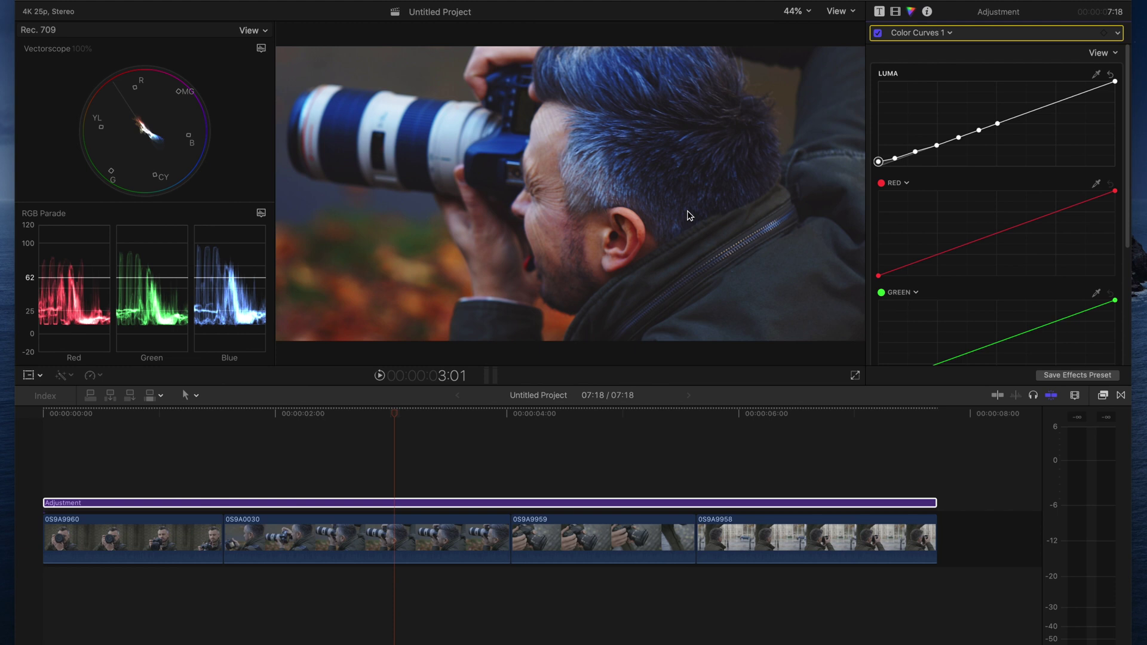
Add two highlight points to the Luma curve, lower its white point, and lift the shadow points and black point
{"action": "left_click", "coordinate": [916, 153]}
{"action": "left_click", "coordinate": [1086, 91]}
{"action": "left_click", "coordinate": [1062, 100]}
{"action": "left_click_drag", "start_coordinate": [1086, 91], "coordinate": [1115, 88]}
{"action": "left_click", "coordinate": [915, 152]}
{"action": "left_click_drag", "start_coordinate": [915, 152], "coordinate": [879, 159]}
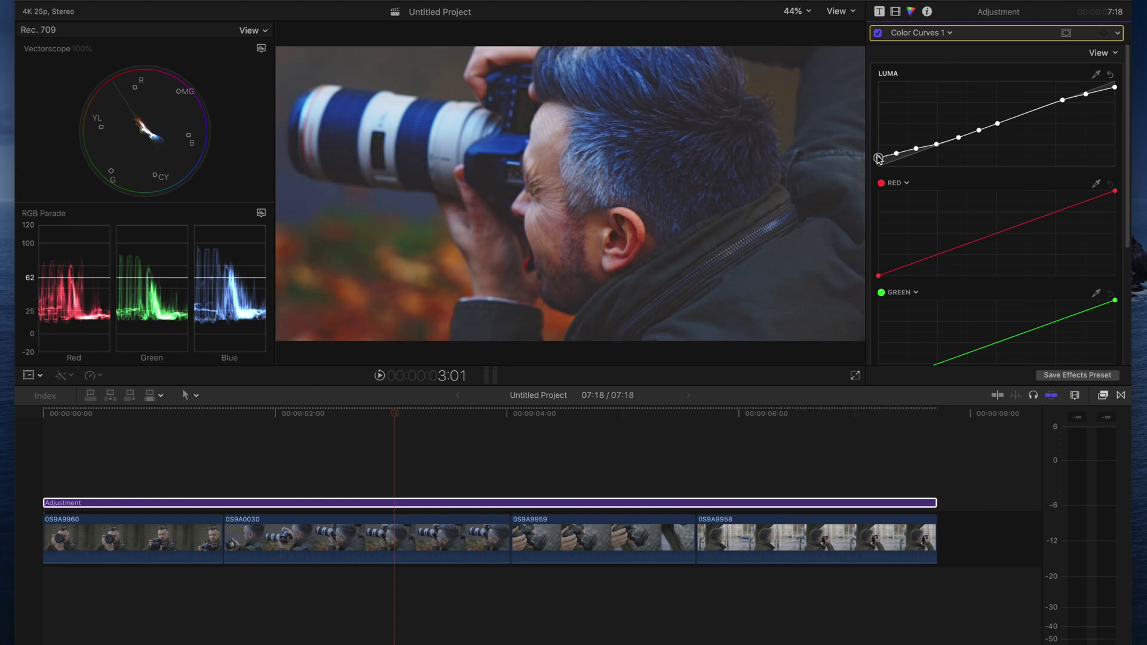
Try lowering the lifted shadow points on clip 0S9A9960 and reset the Luma curve
{"action": "left_click", "coordinate": [180, 445]}
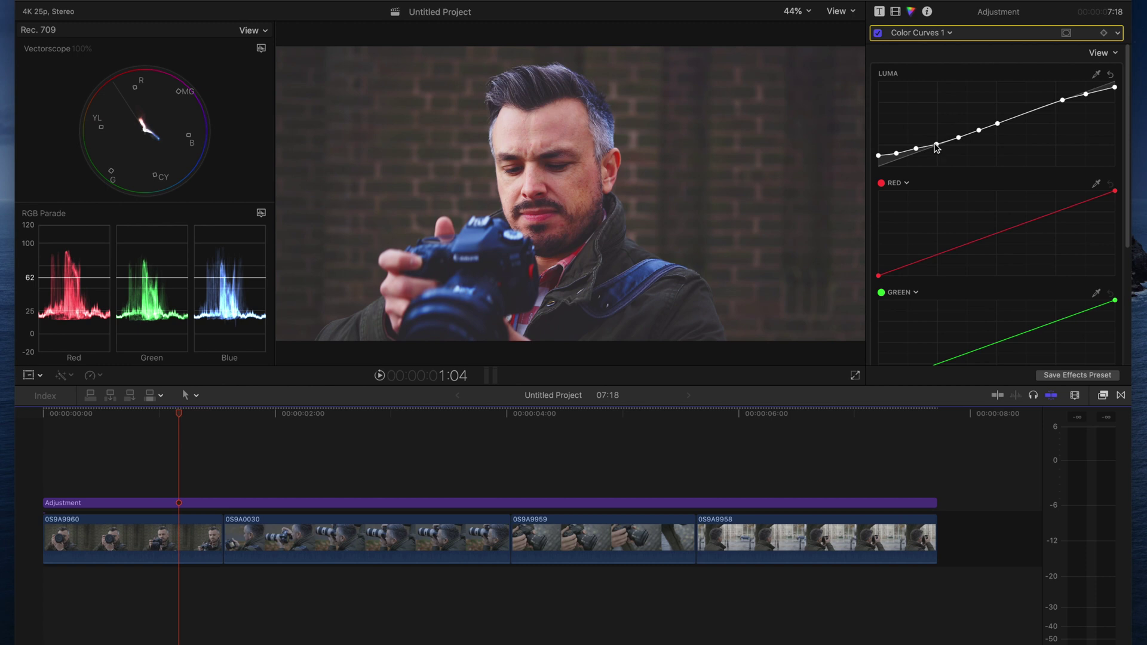
{"action": "left_click_drag", "start_coordinate": [917, 150], "coordinate": [916, 153]}
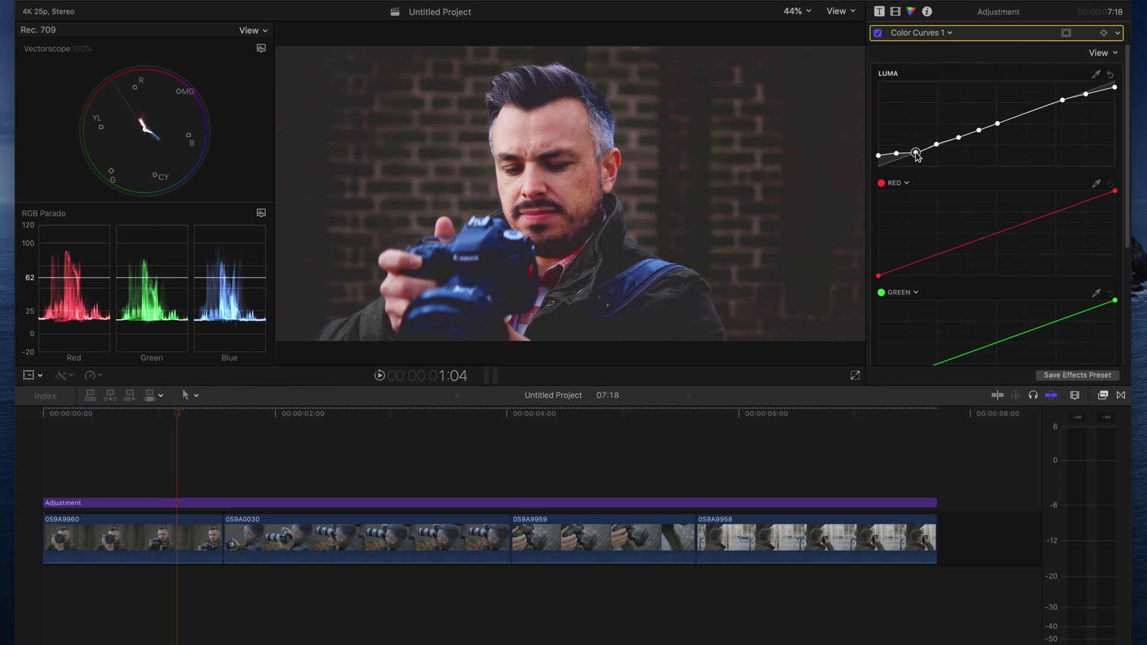
{"action": "left_click_drag", "start_coordinate": [896, 153], "coordinate": [896, 158]}
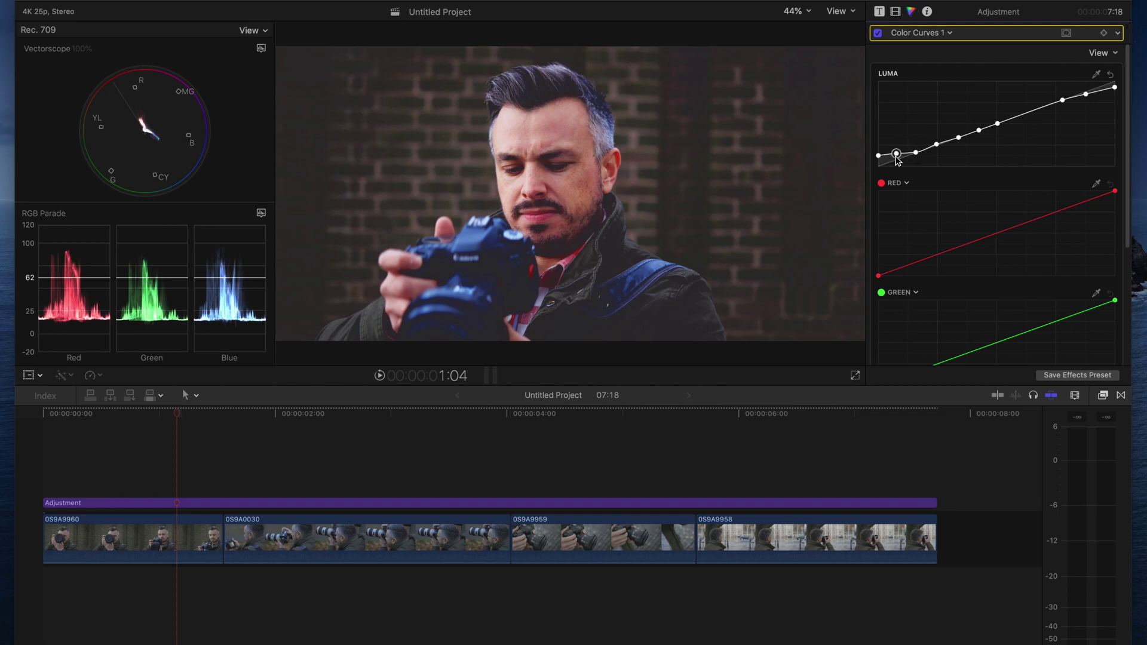
{"action": "left_click", "coordinate": [1110, 74]}
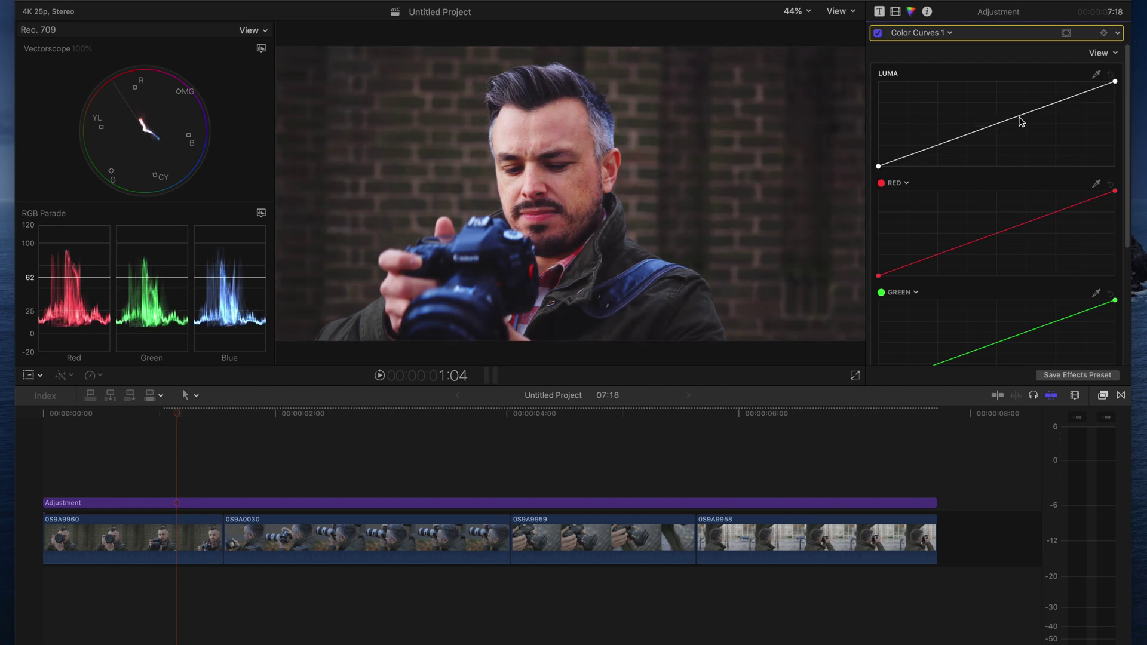
Add two shadow points and a midtone point to the Luma curve, raise the black point slightly, and compare the correction off and on
{"action": "left_click", "coordinate": [905, 156]}
{"action": "left_click", "coordinate": [939, 144]}
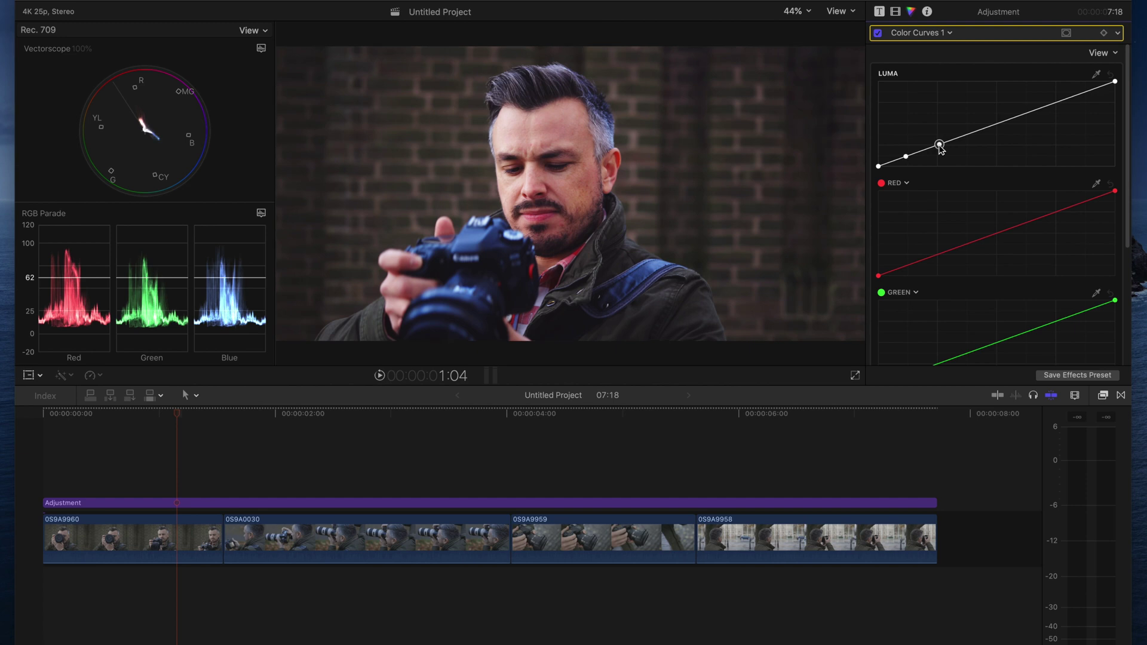
{"action": "left_click", "coordinate": [996, 124]}
{"action": "left_click", "coordinate": [905, 156]}
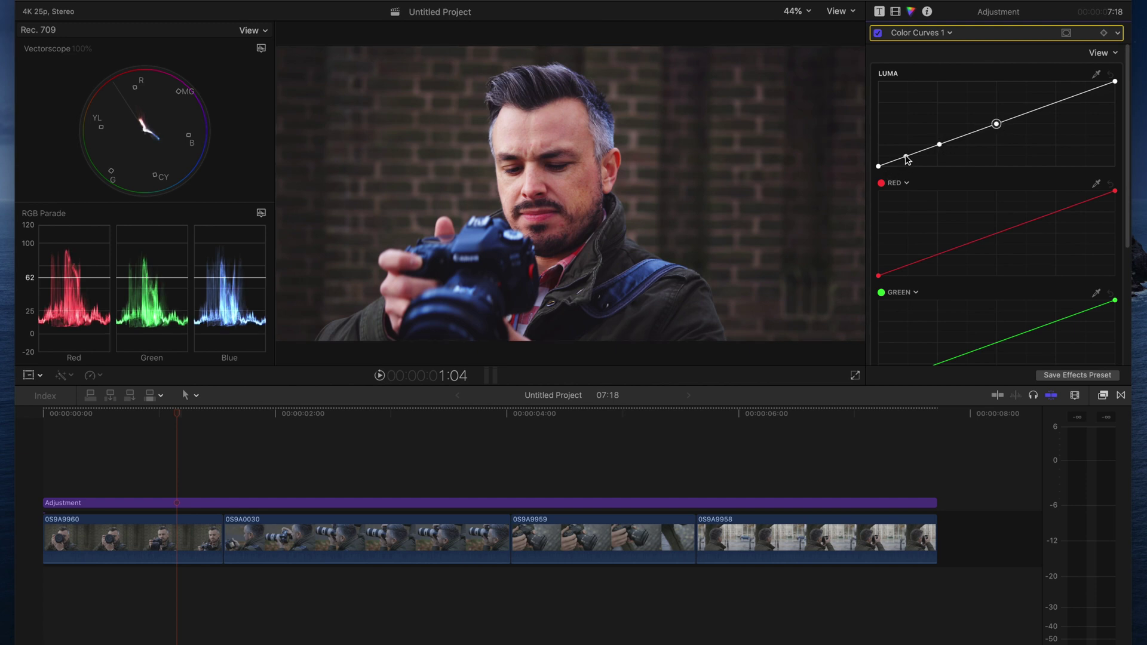
{"action": "left_click_drag", "start_coordinate": [906, 157], "coordinate": [879, 165]}
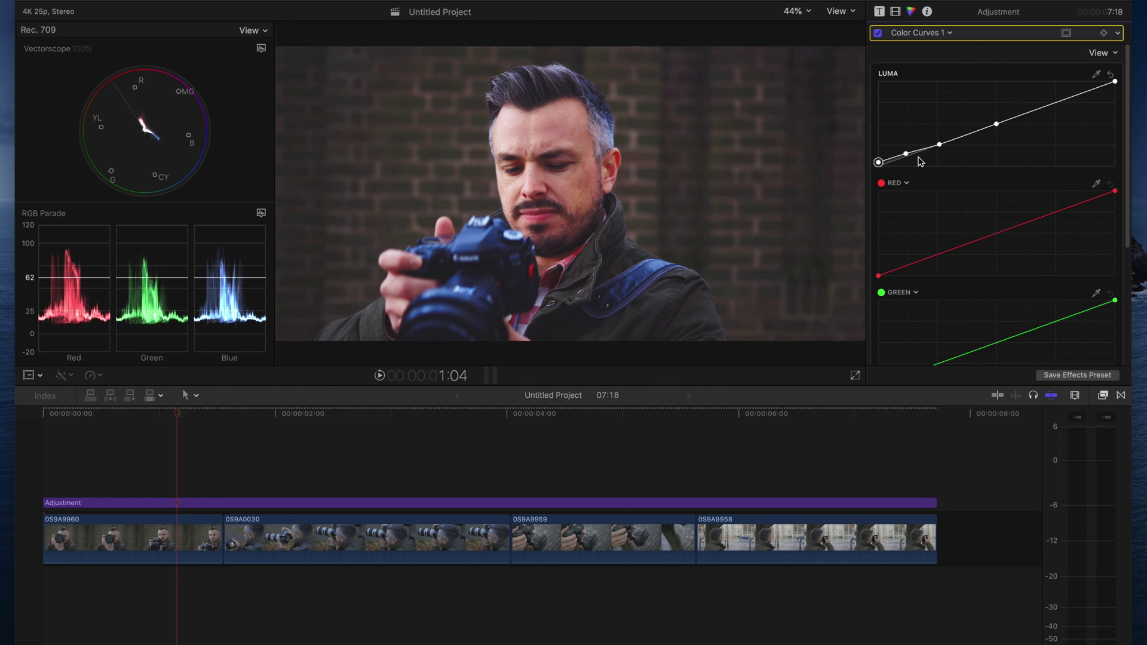
{"action": "left_click", "coordinate": [878, 33]}
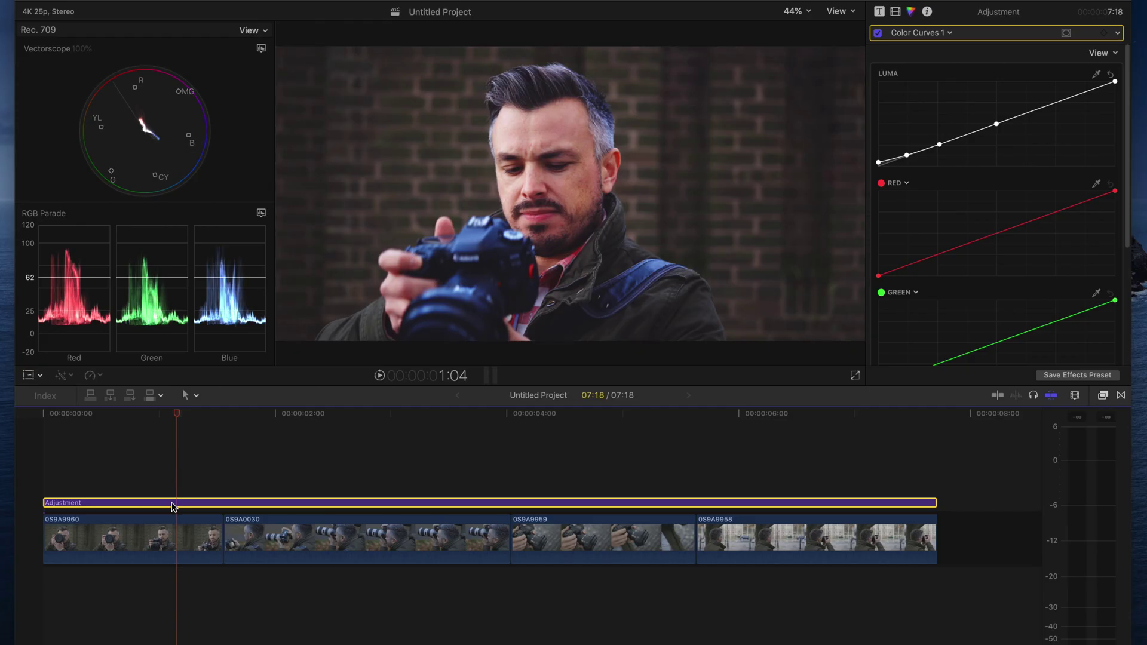
Apply the Draw Mask effect to the adjustment layer and collapse the parameters of both mLut effects
{"action": "left_click", "coordinate": [1104, 397]}
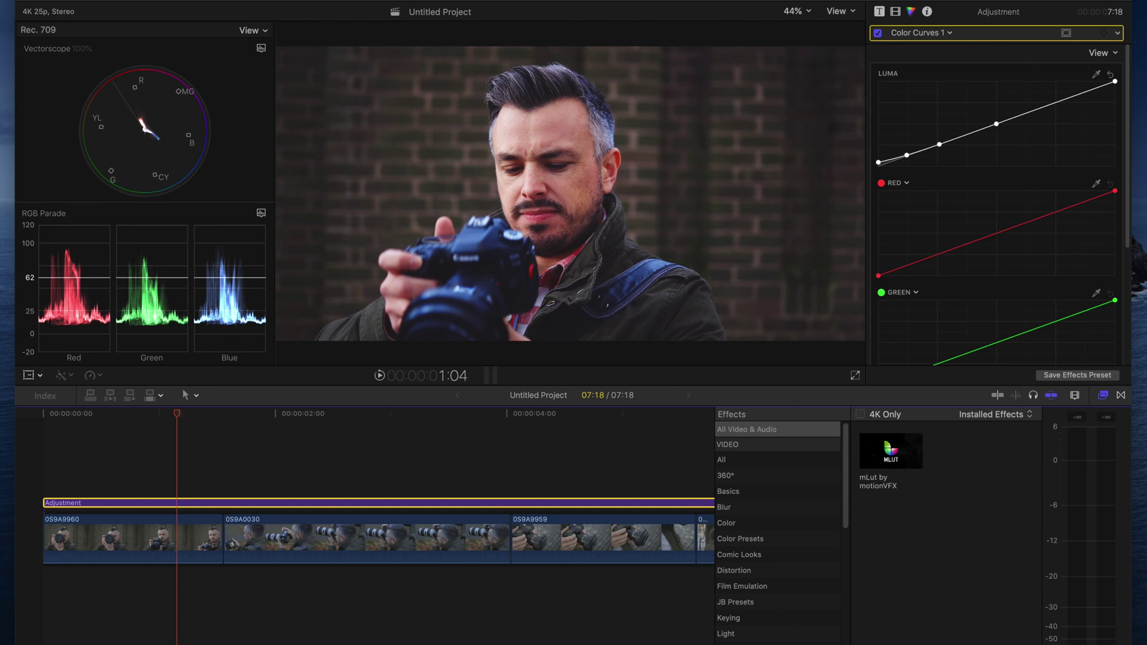
{"action": "mouse_move", "coordinate": [890, 452]}
{"action": "left_mouse_down"}
{"action": "mouse_move", "coordinate": [595, 486]}
{"action": "mouse_move", "coordinate": [149, 499]}
{"action": "left_mouse_up"}
{"action": "left_click", "coordinate": [896, 11]}
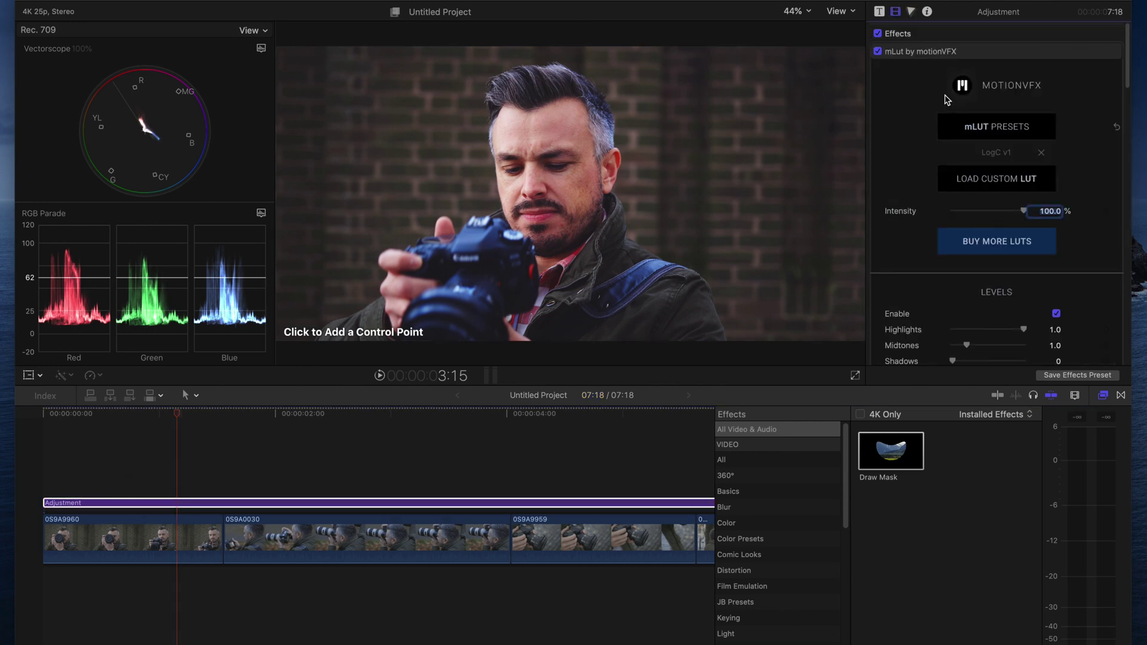
{"action": "left_click", "coordinate": [1101, 51]}
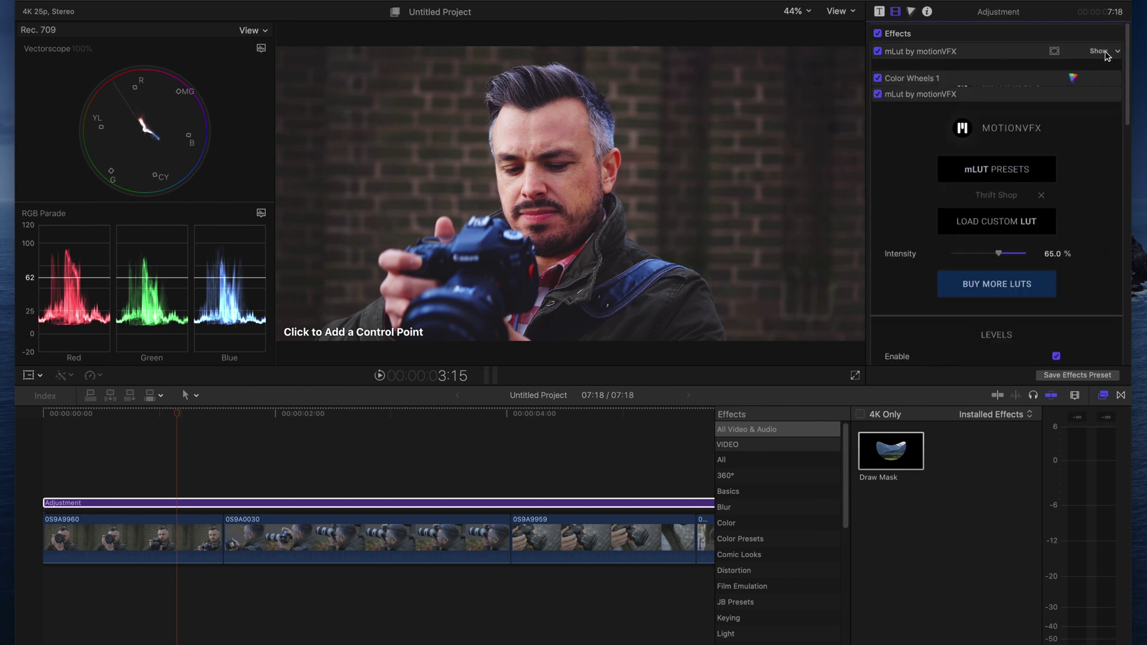
{"action": "left_click", "coordinate": [1102, 83]}
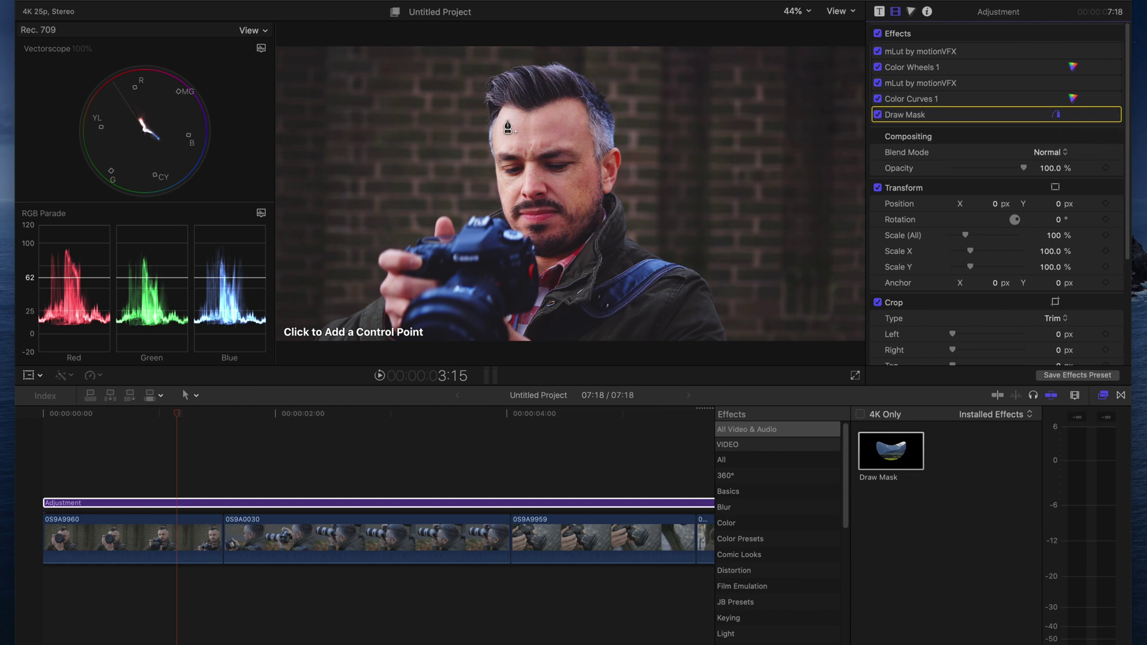
Draw a closed four-point mask around the man's forehead in clip 0S9A9960
{"action": "left_click", "coordinate": [508, 120]}
{"action": "left_click", "coordinate": [575, 118]}
{"action": "left_click", "coordinate": [575, 140]}
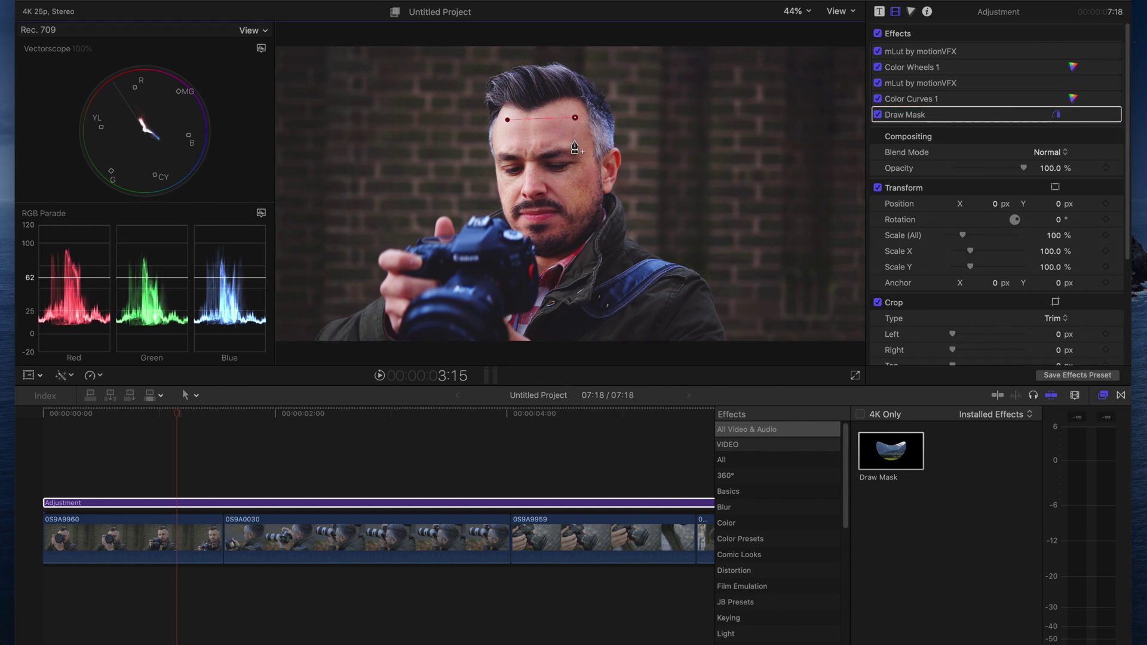
{"action": "left_click", "coordinate": [504, 142]}
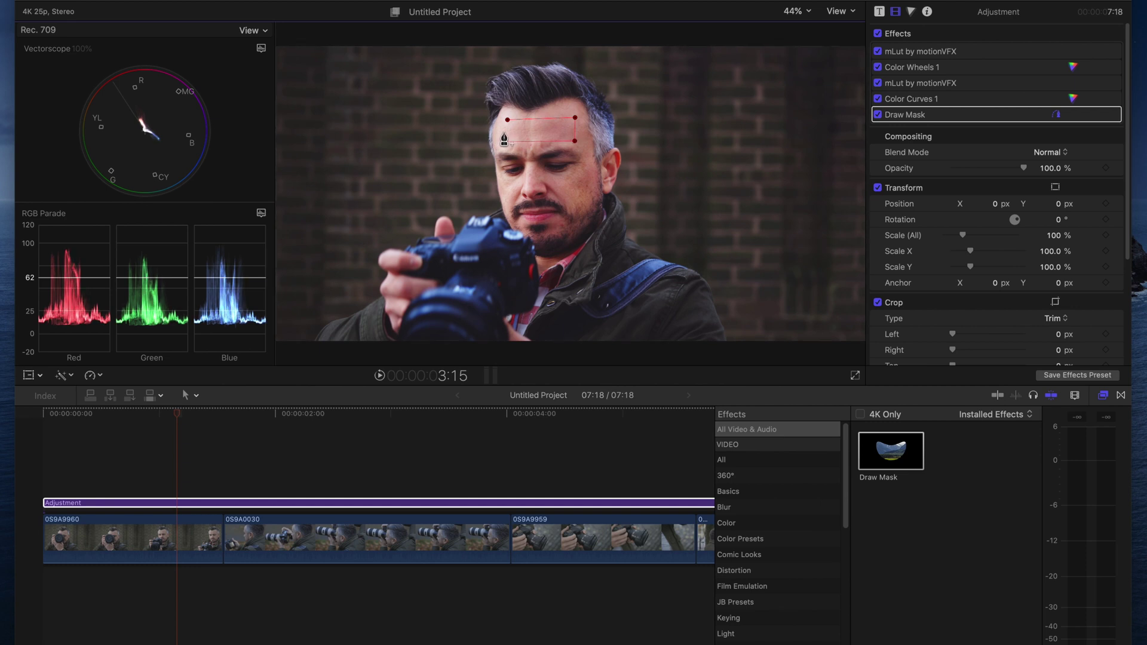
{"action": "left_click", "coordinate": [508, 120]}
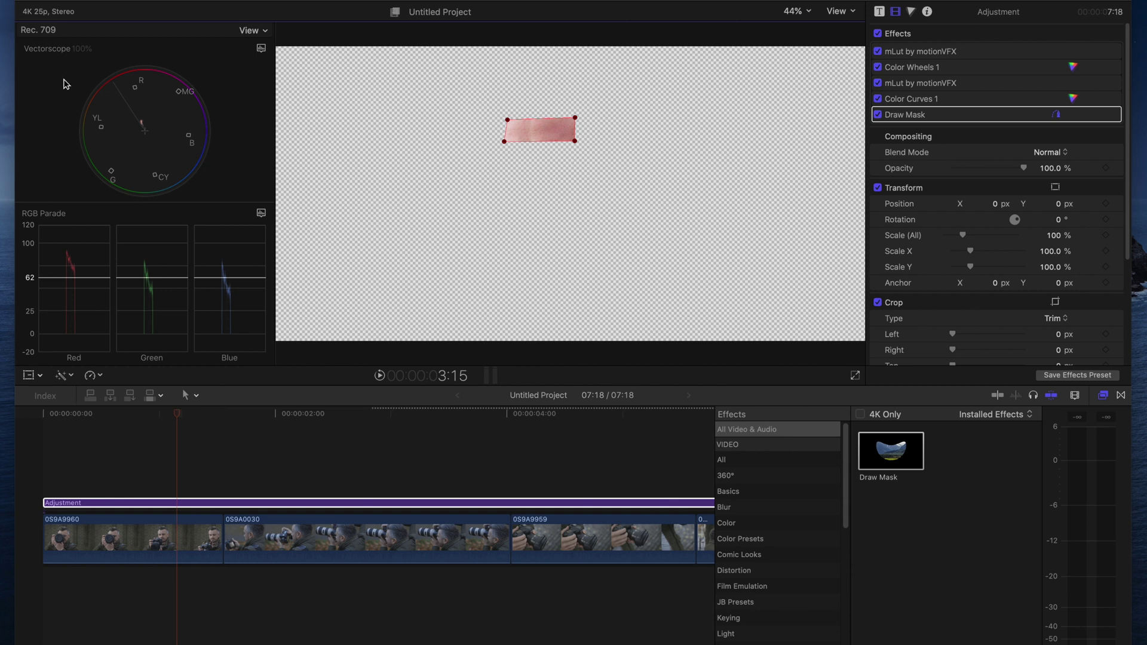
Set the vectorscope scale to 133% and shift the mask slightly on the forehead to sample the skin tone
{"action": "right_click", "coordinate": [236, 81]}
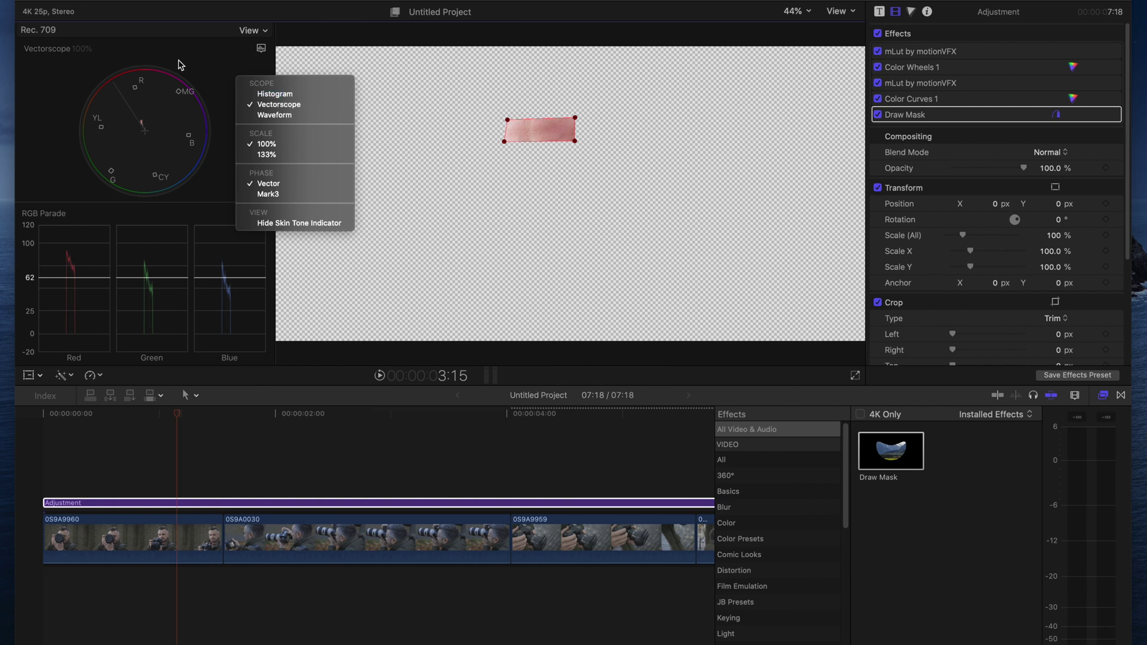
{"action": "left_click", "coordinate": [268, 155]}
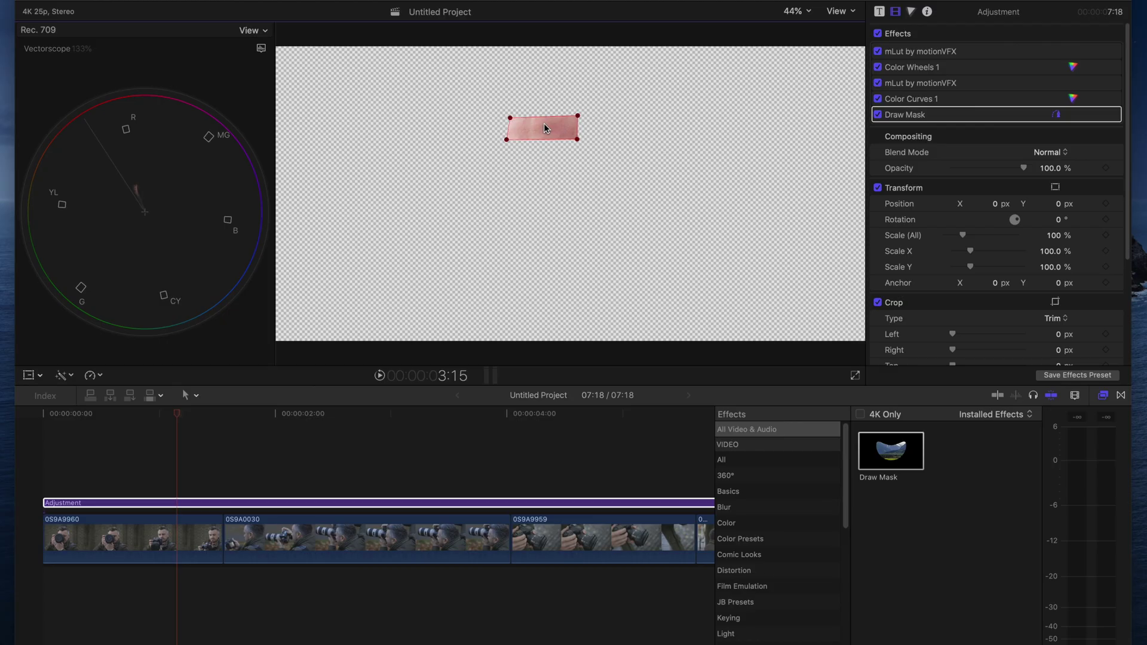
{"action": "left_click_drag", "start_coordinate": [544, 123], "coordinate": [546, 125]}
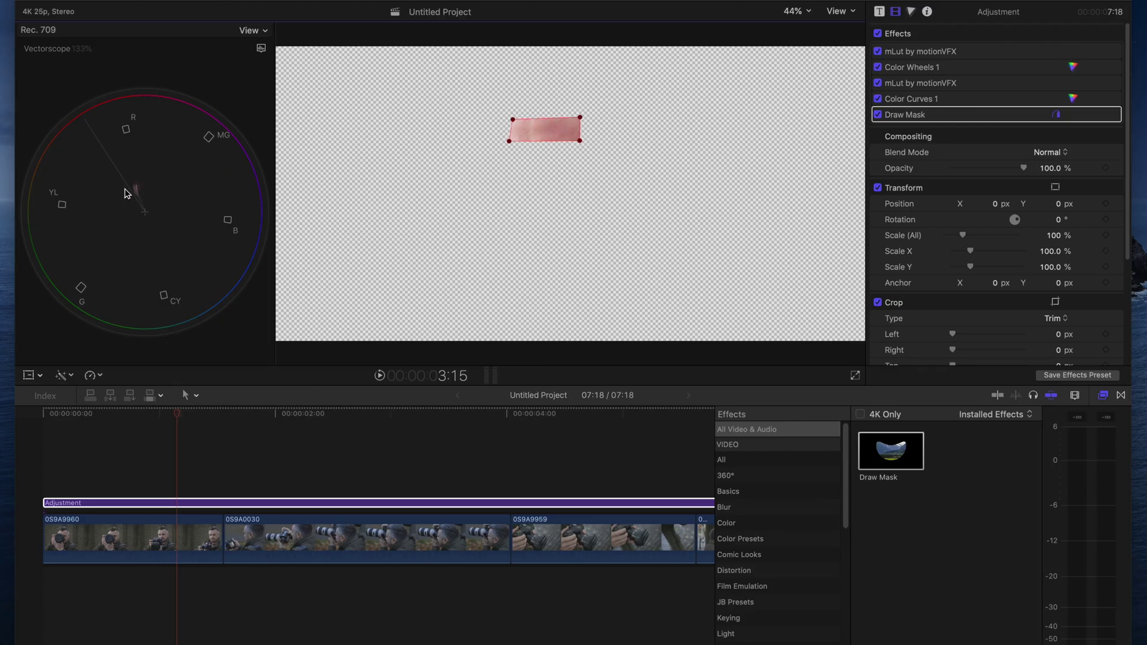
Reshape the mask into a small patch on the man's cheek and place Color Wheels 1 between Color Curves 1 and Draw Mask
{"action": "mouse_move", "coordinate": [556, 127]}
{"action": "left_mouse_down"}
{"action": "mouse_move", "coordinate": [564, 220]}
{"action": "mouse_move", "coordinate": [535, 172]}
{"action": "mouse_move", "coordinate": [572, 202]}
{"action": "mouse_move", "coordinate": [545, 190]}
{"action": "mouse_move", "coordinate": [561, 178]}
{"action": "mouse_move", "coordinate": [564, 193]}
{"action": "left_mouse_up"}
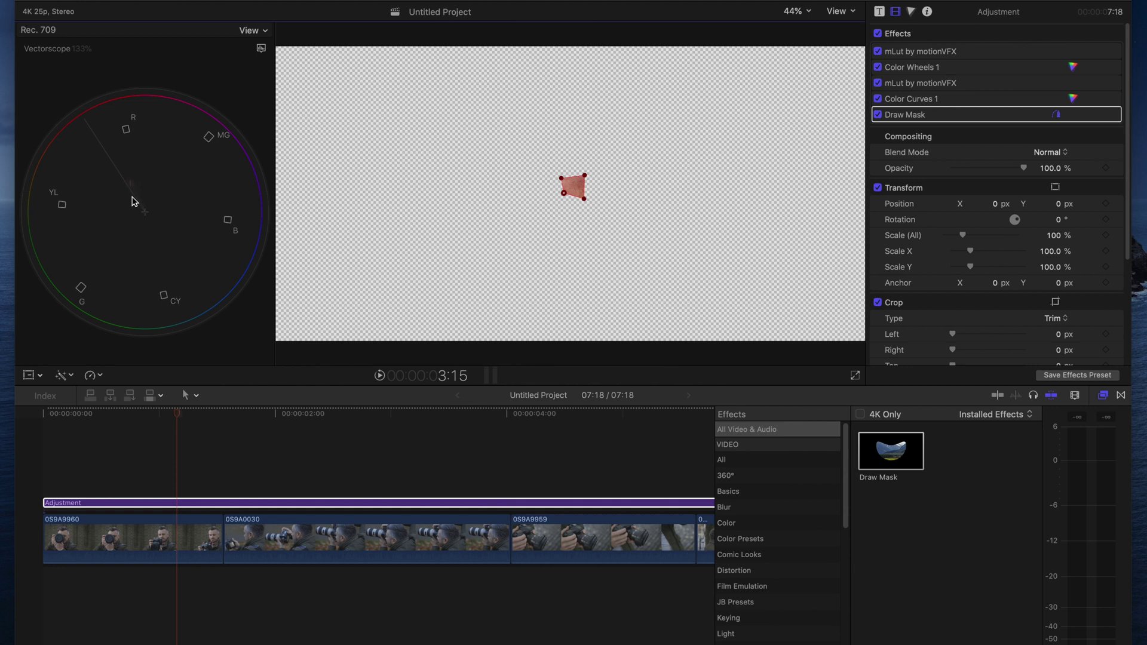
{"action": "left_click", "coordinate": [156, 504]}
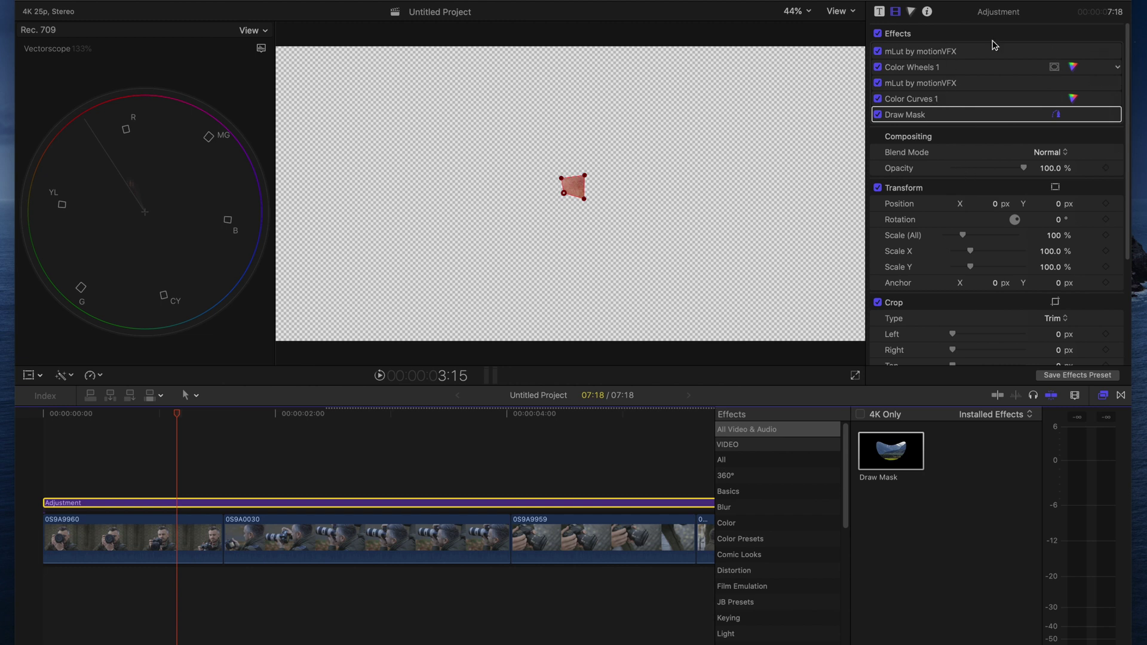
{"action": "left_click", "coordinate": [912, 13]}
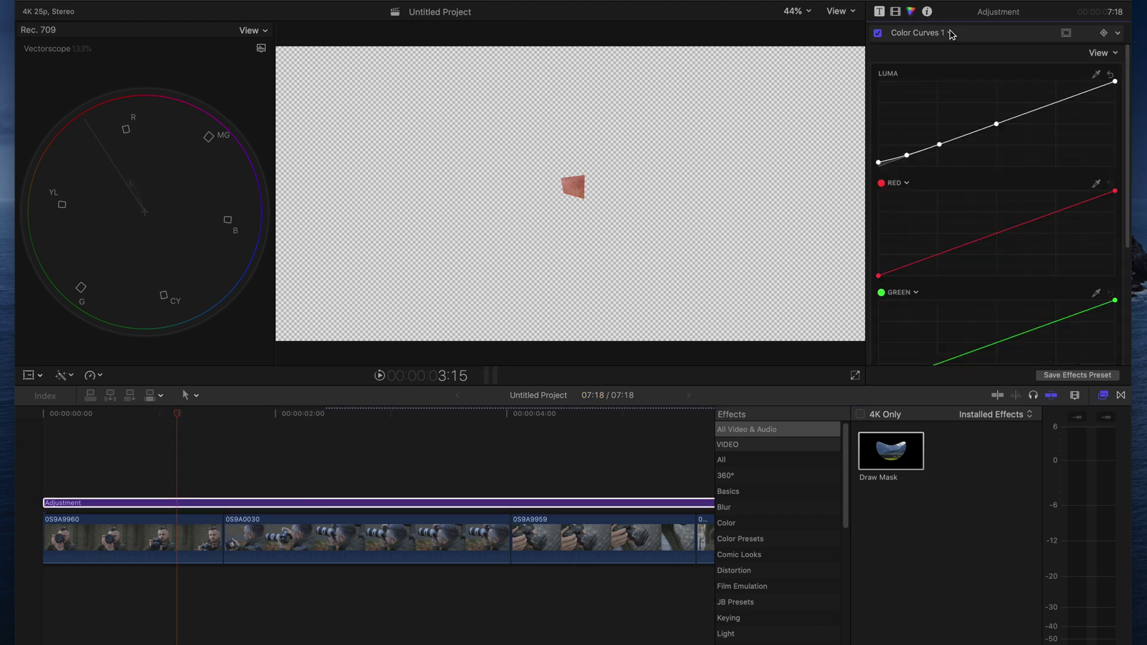
{"action": "left_click", "coordinate": [949, 32]}
{"action": "left_click", "coordinate": [936, 57]}
{"action": "left_click", "coordinate": [895, 11]}
{"action": "left_click_drag", "start_coordinate": [918, 103], "coordinate": [919, 99]}
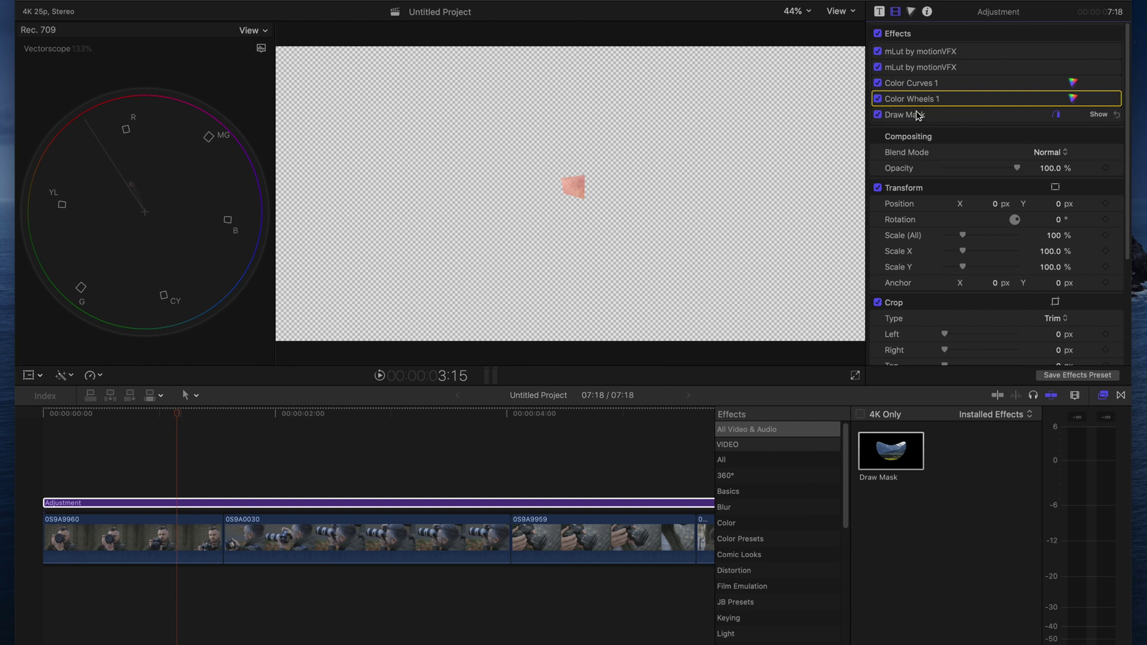
Compare the adjustment layer with Color Wheels 1 and Draw Mask off and on, and check the full frame with only Draw Mask off
{"action": "left_click", "coordinate": [879, 99]}
{"action": "left_click", "coordinate": [879, 115]}
{"action": "left_click", "coordinate": [878, 114]}
{"action": "left_click", "coordinate": [878, 115]}
{"action": "left_click", "coordinate": [878, 99]}
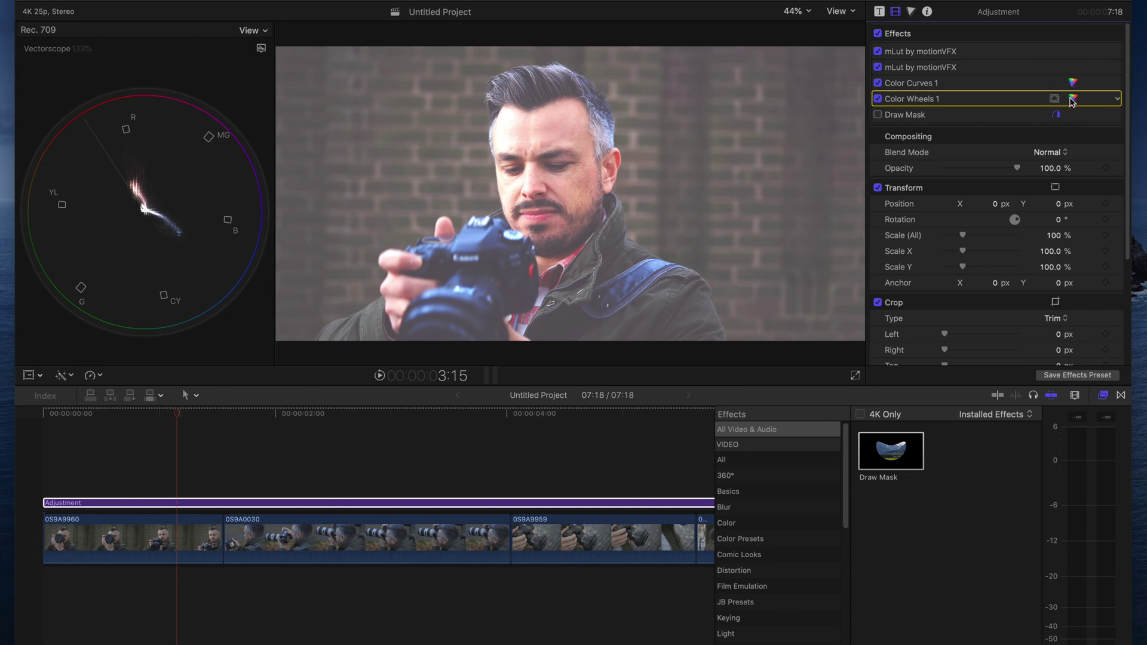
{"action": "left_click", "coordinate": [1073, 99]}
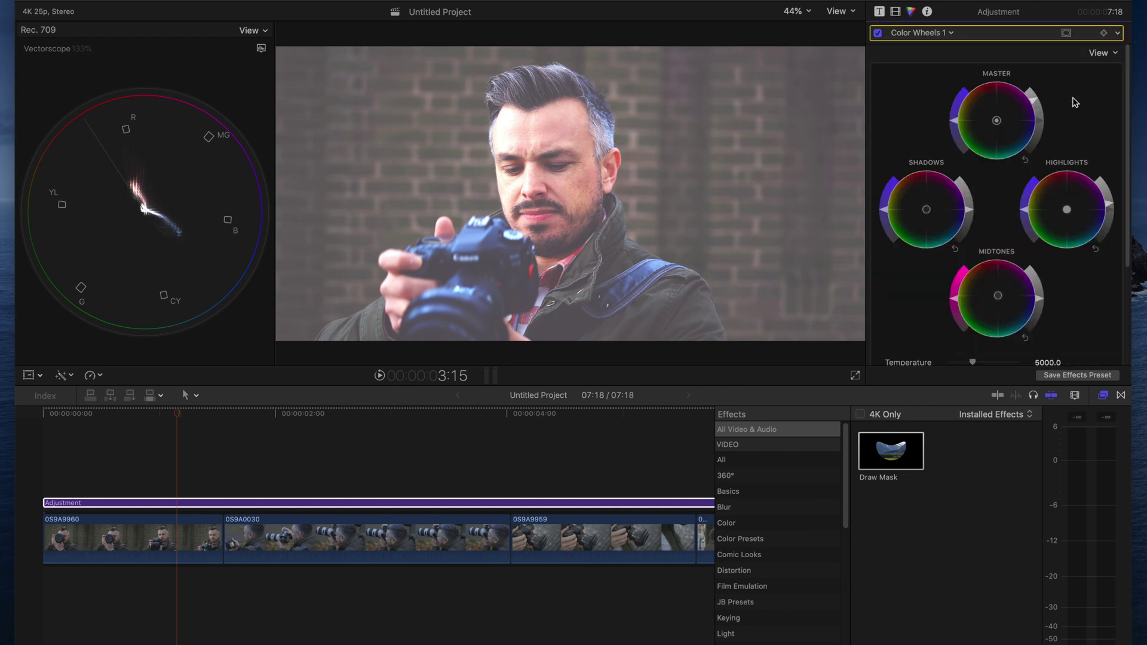
{"action": "left_click", "coordinate": [895, 11]}
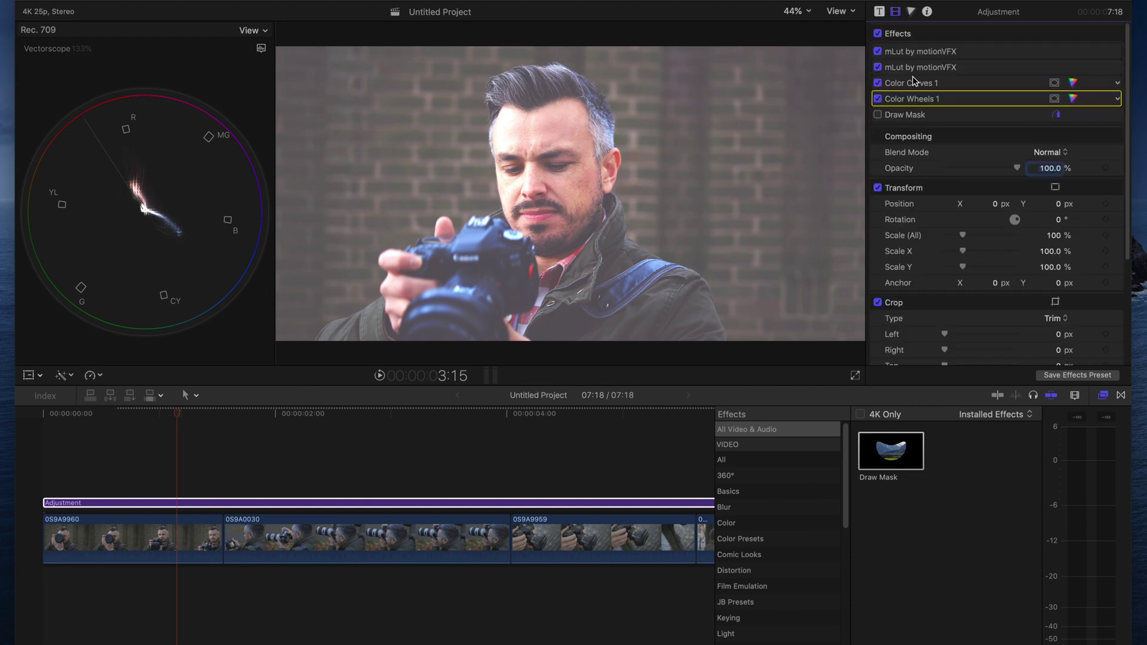
Turn Draw Mask back on and reset the Master wheel of Color Wheels 1
{"action": "left_click", "coordinate": [878, 116]}
{"action": "left_click", "coordinate": [1073, 99]}
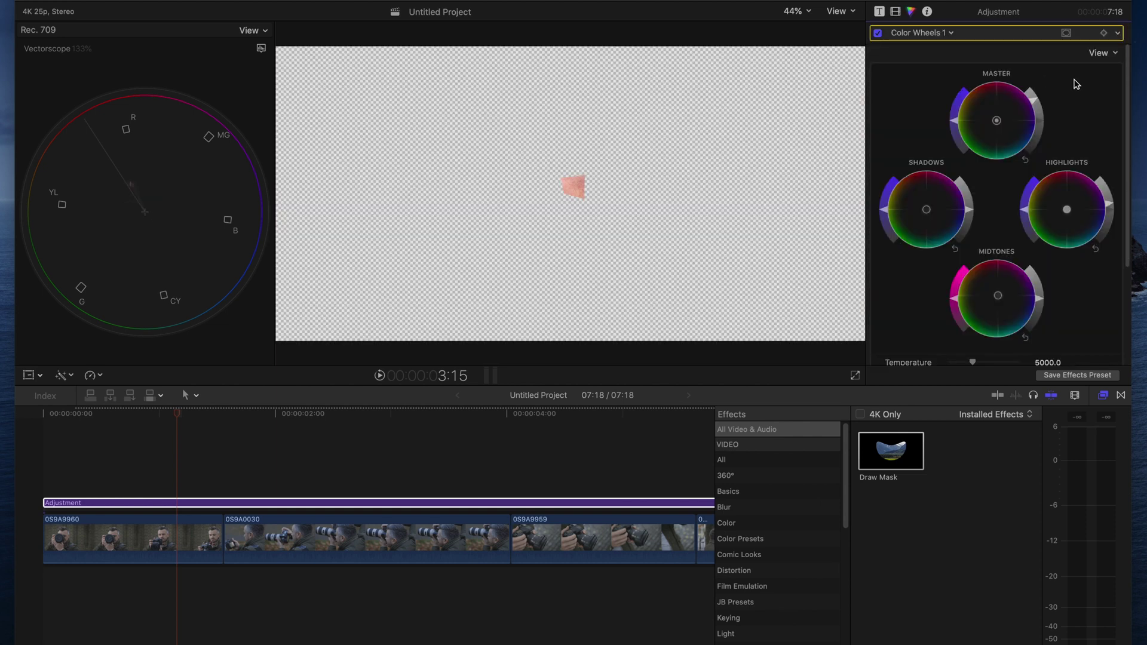
{"action": "left_click", "coordinate": [1026, 160]}
Test the Temperature of Color Wheels 1 at 2500, and warm it to 6440 to bring the skin tone toward the vectorscope's skin-tone line
{"action": "scroll", "coordinate": [1081, 297], "scroll_direction": "down", "scroll_amount": 1}
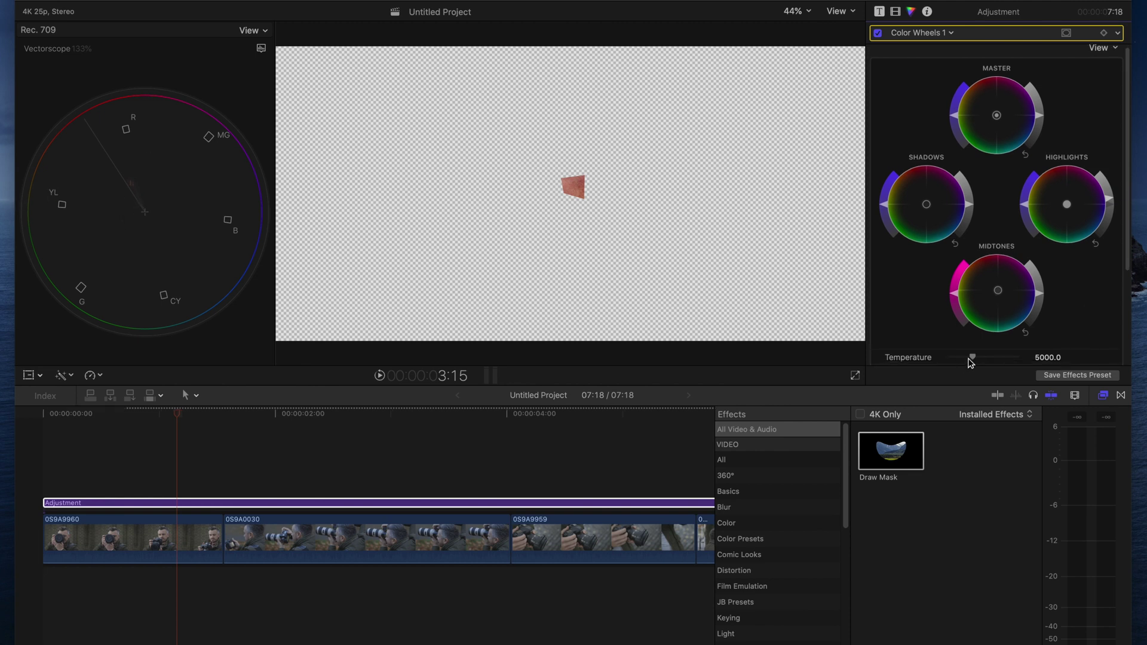
{"action": "scroll", "coordinate": [974, 358], "scroll_direction": "down", "scroll_amount": 5}
{"action": "left_click_drag", "start_coordinate": [974, 224], "coordinate": [933, 234]}
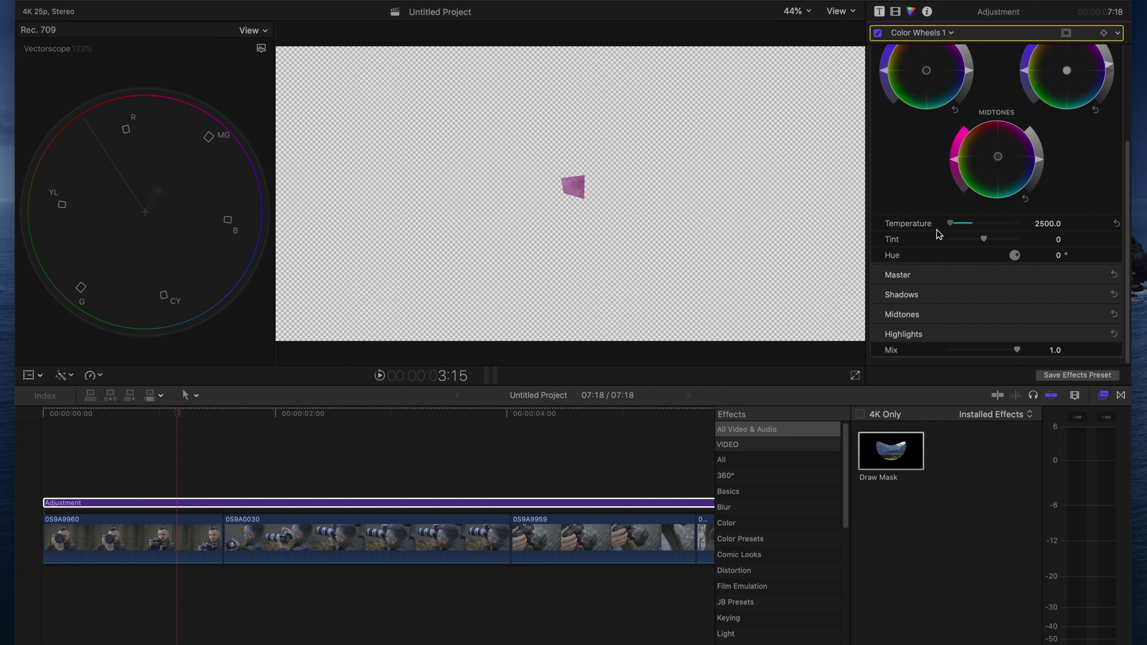
{"action": "left_click_drag", "start_coordinate": [951, 230], "coordinate": [972, 225]}
Turn Draw Mask off and compare the full frame with Color Wheels 1 off and on
{"action": "left_click", "coordinate": [896, 12]}
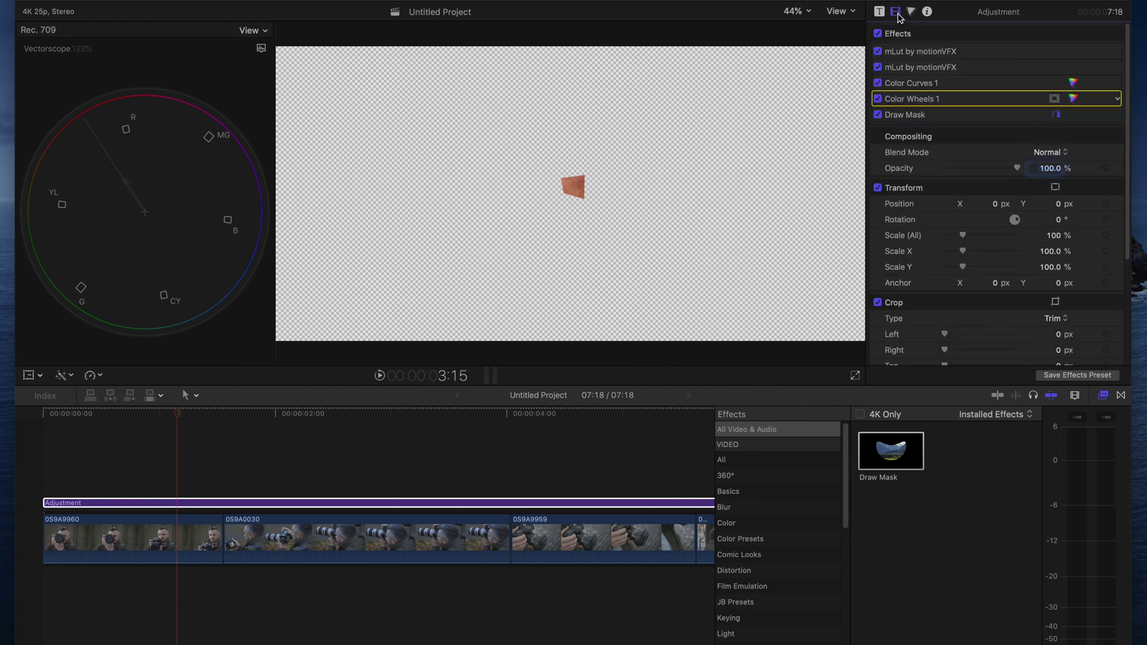
{"action": "left_click", "coordinate": [878, 114]}
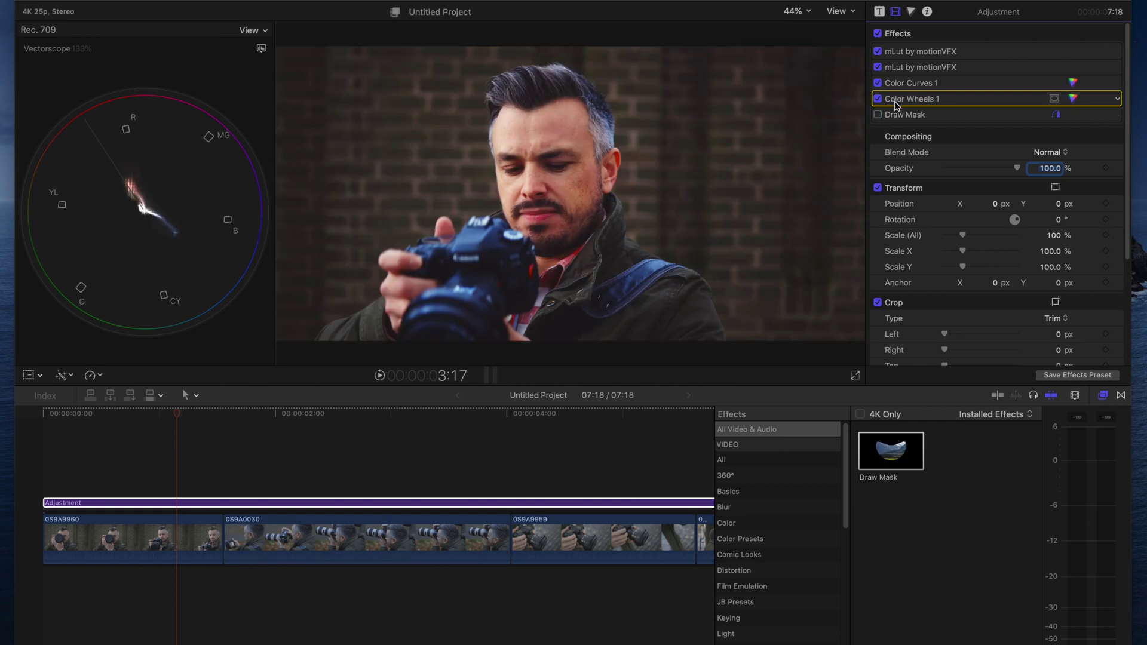
{"action": "left_click", "coordinate": [877, 98]}
{"action": "left_click", "coordinate": [878, 98]}
{"action": "left_click", "coordinate": [878, 99]}
{"action": "left_click", "coordinate": [877, 99]}
With the playhead at 1:02, set the Temperature of Color Wheels 1 to 5737 and check the skin tone on clip 0S9A9959
{"action": "scroll", "coordinate": [180, 442], "scroll_direction": "right", "scroll_amount": 2}
{"action": "left_click", "coordinate": [98, 451]}
{"action": "left_click", "coordinate": [107, 506]}
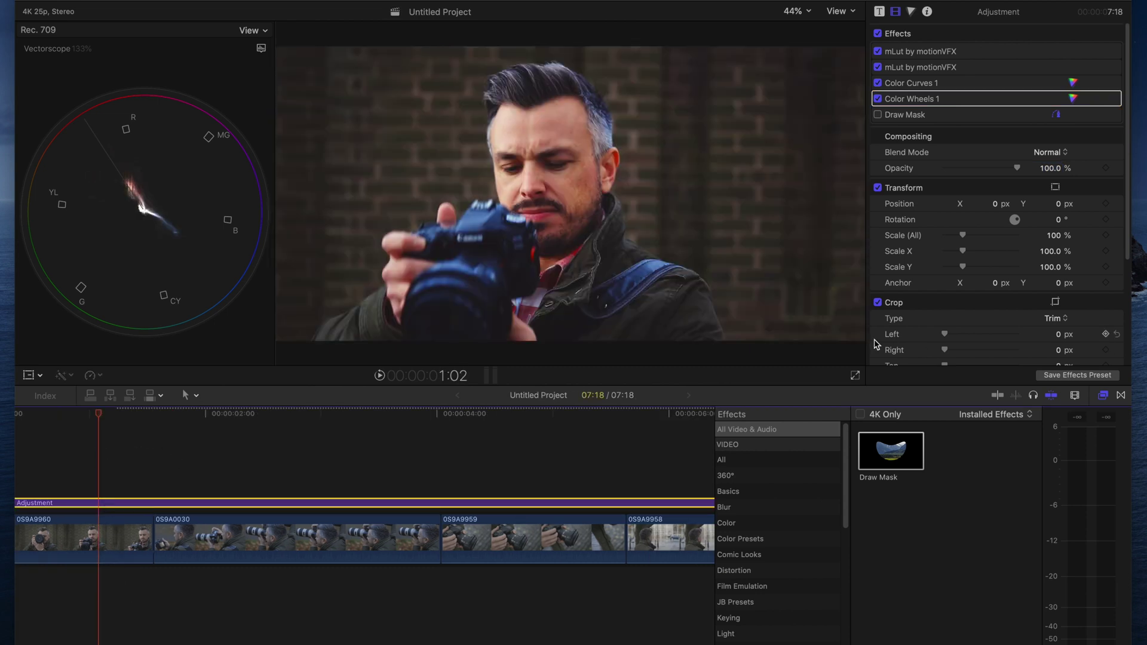
{"action": "left_click", "coordinate": [1073, 99]}
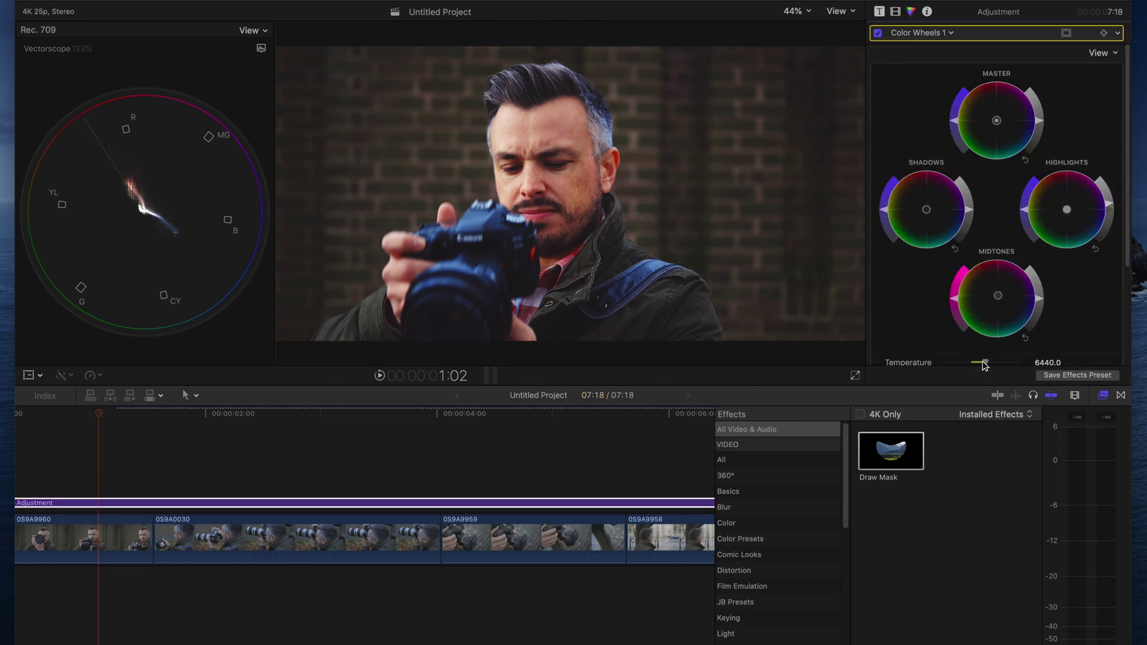
{"action": "scroll", "coordinate": [983, 349], "scroll_direction": "down", "scroll_amount": 1}
{"action": "left_click_drag", "start_coordinate": [983, 341], "coordinate": [980, 343]}
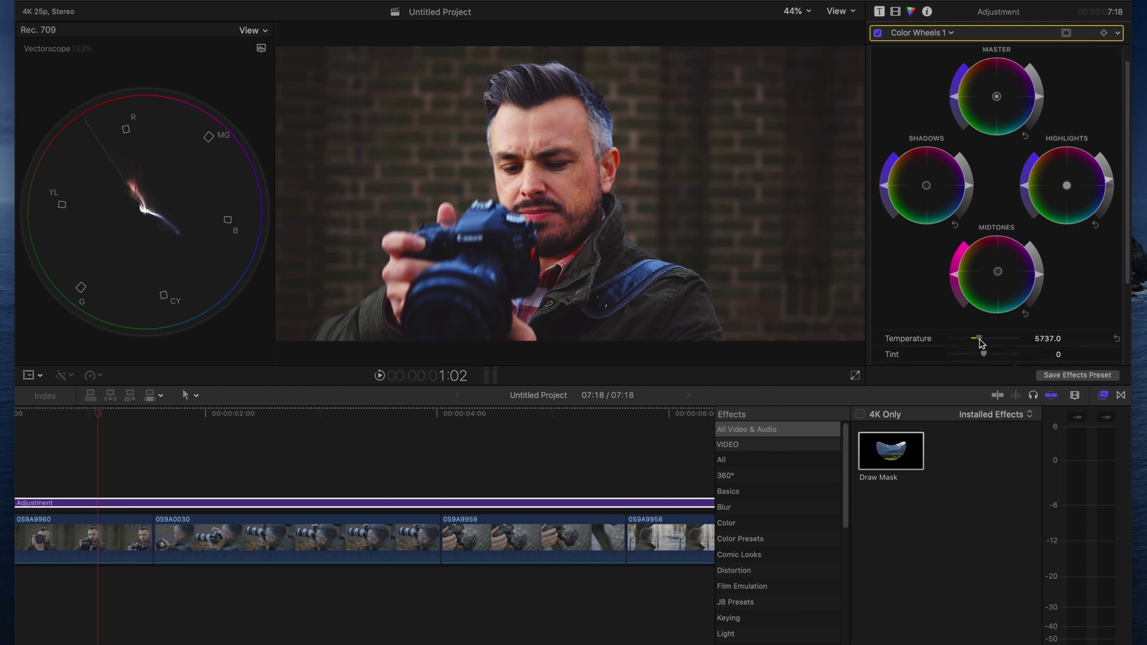
{"action": "left_click", "coordinate": [535, 446]}
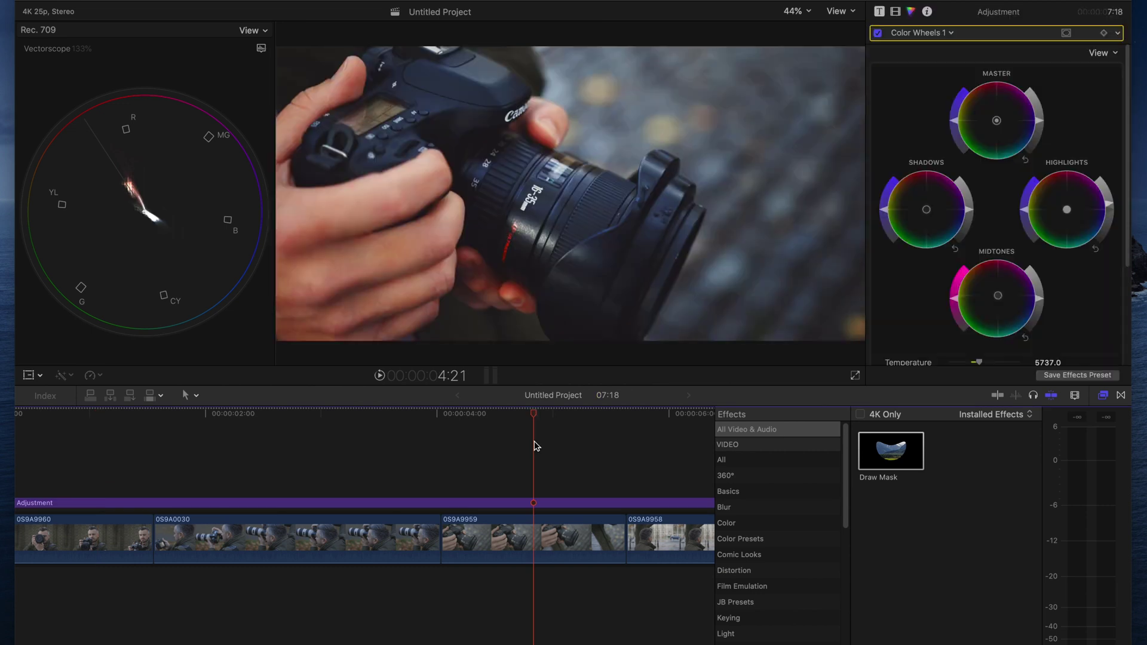
Return the playhead to frame 22 in clip 0S9A9960 and apply the Sharpen effect to the adjustment layer
{"action": "left_click", "coordinate": [76, 451]}
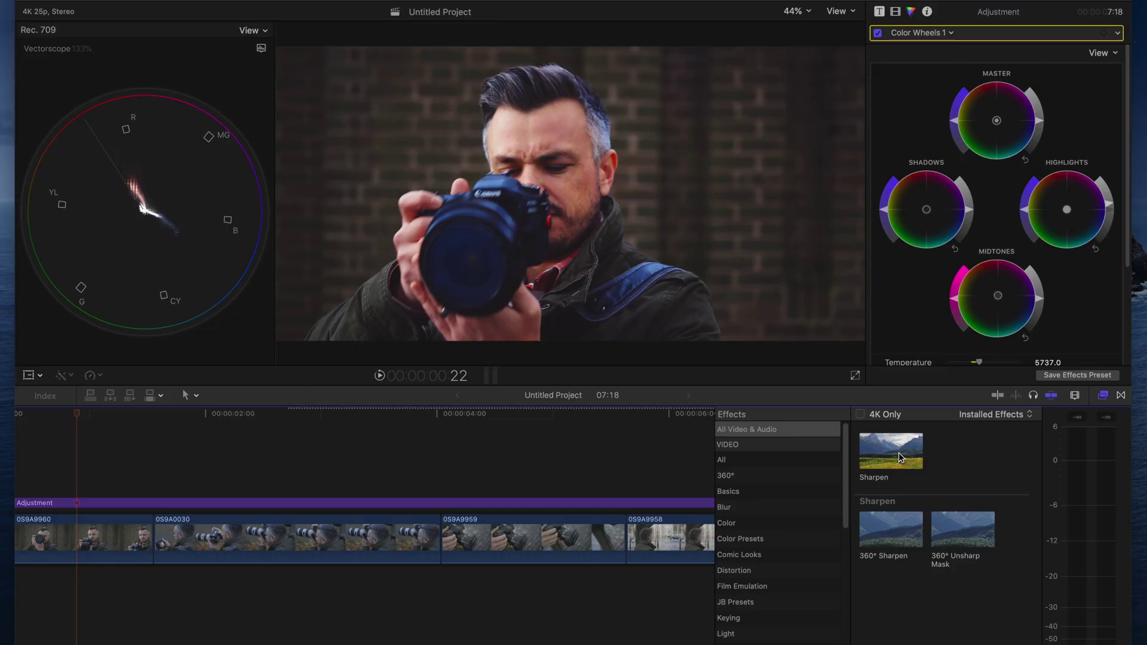
{"action": "left_click", "coordinate": [899, 453]}
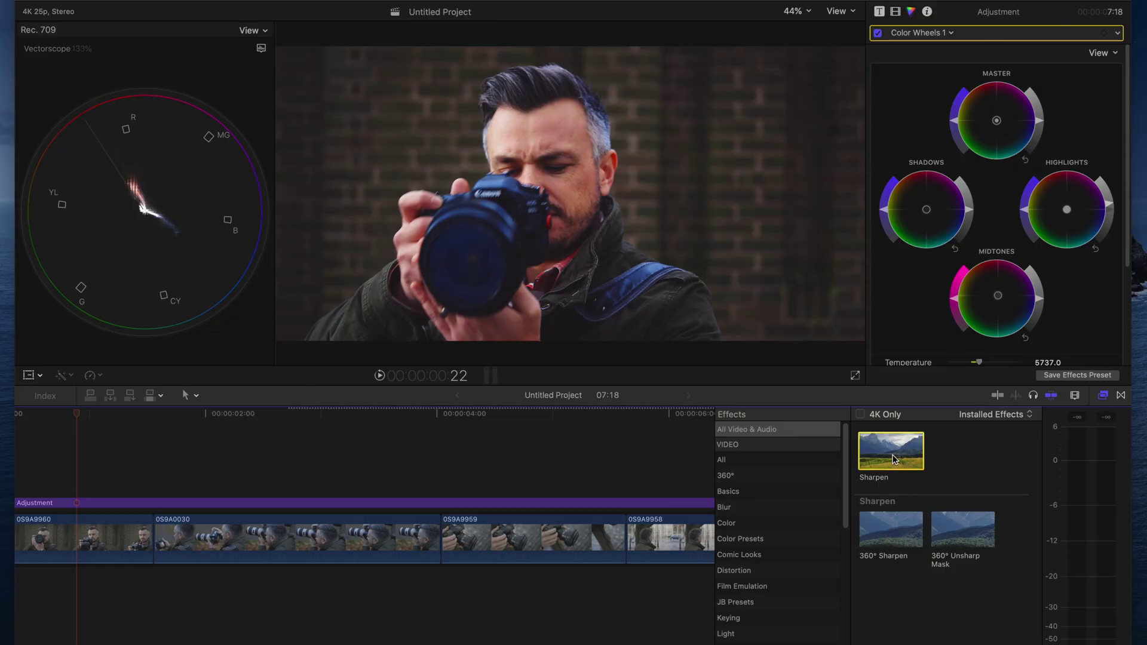
{"action": "double_click", "coordinate": [894, 459]}
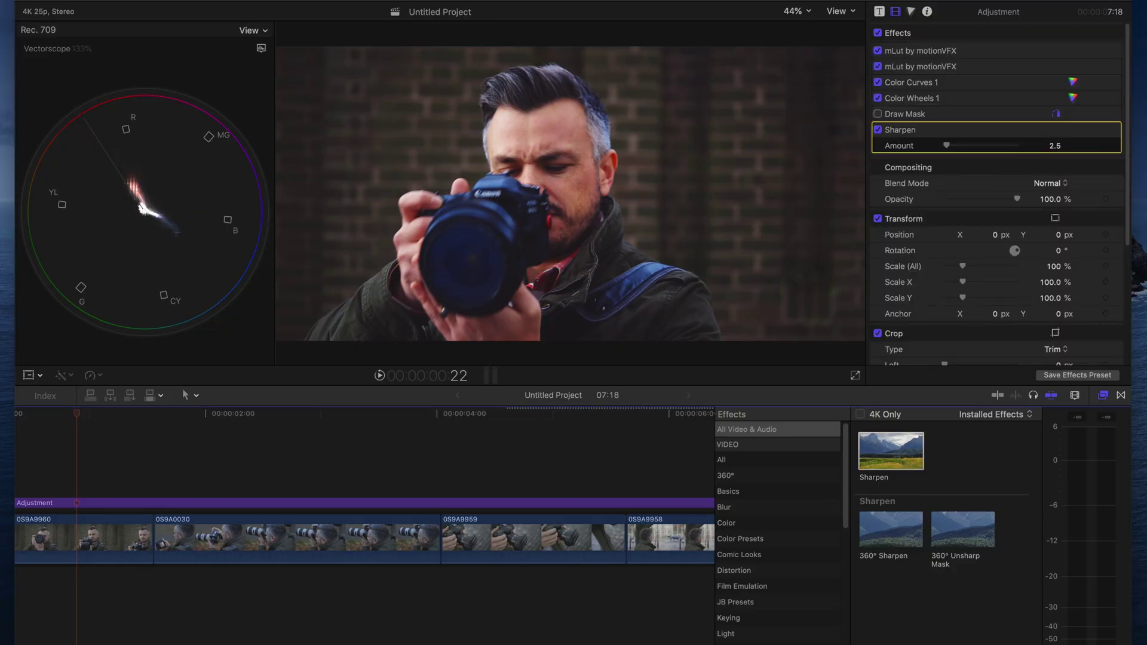
Apply the Vignette effect to the adjustment layer and set its Darken to 0.16 and Size to 0.17
{"action": "type", "text": "vig"}
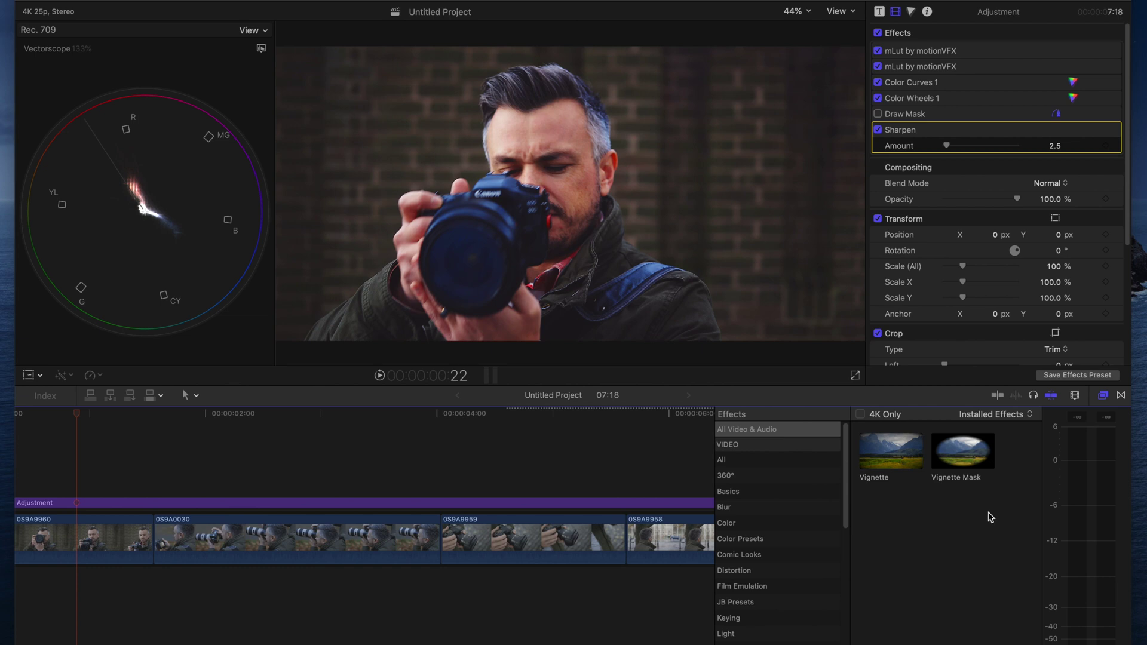
{"action": "left_click_drag", "start_coordinate": [896, 450], "coordinate": [349, 505]}
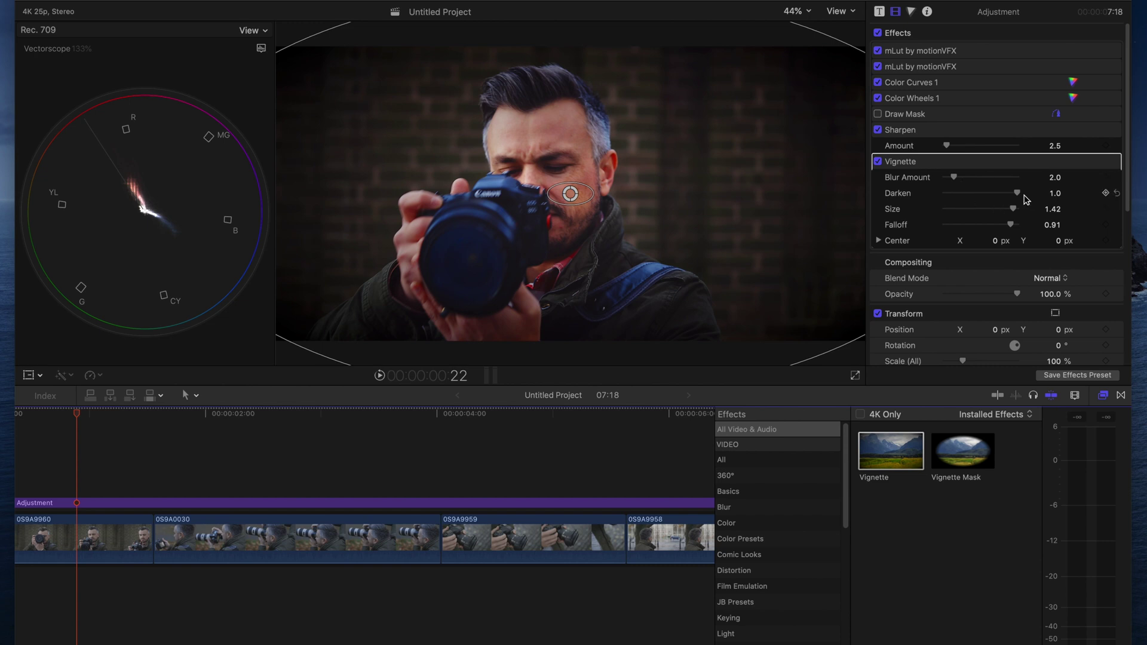
{"action": "left_click_drag", "start_coordinate": [1019, 193], "coordinate": [956, 210]}
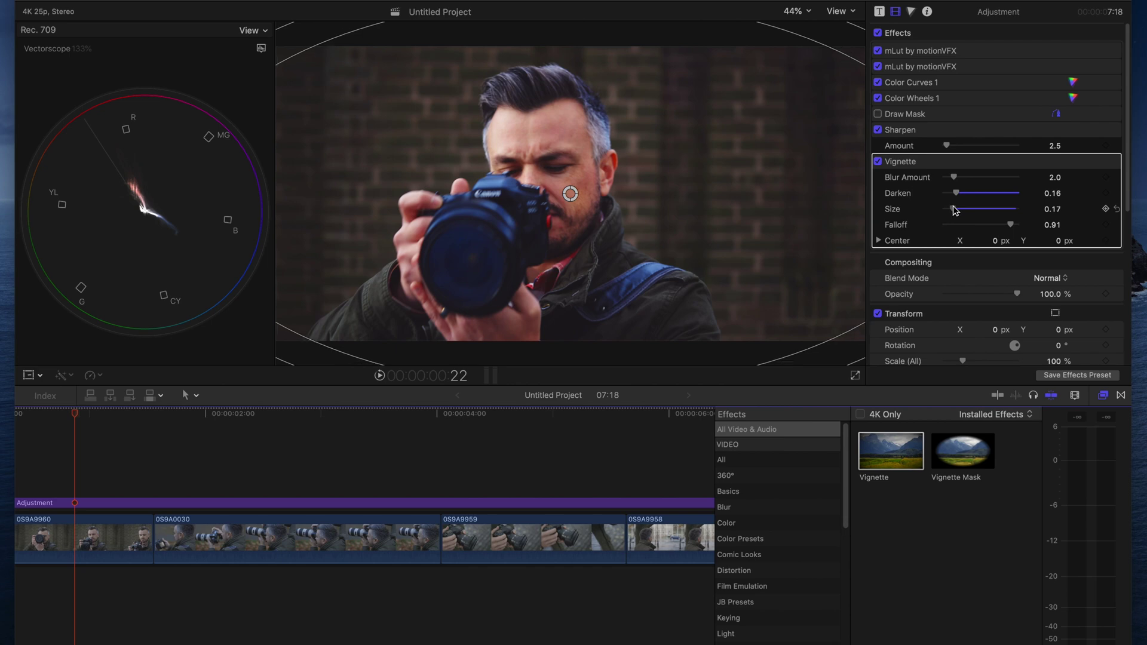